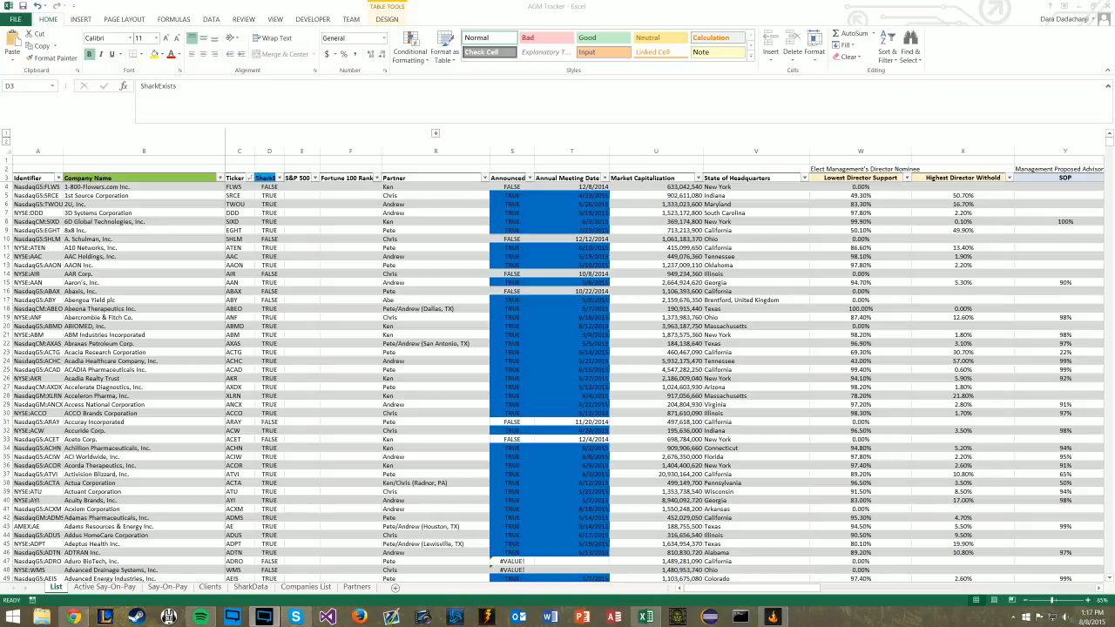
# Examine the SharkExists, Company Name, Partner, Market Capitalization and State of Headquarters columns of the company list.
pyautogui.click(265, 178)
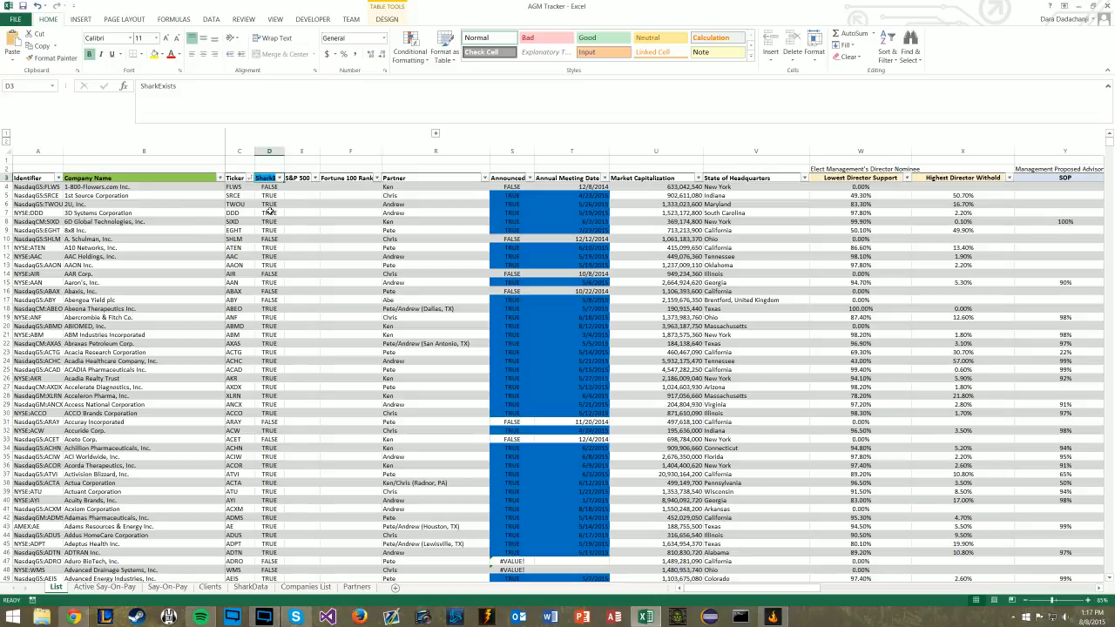
pyautogui.click(96, 229)
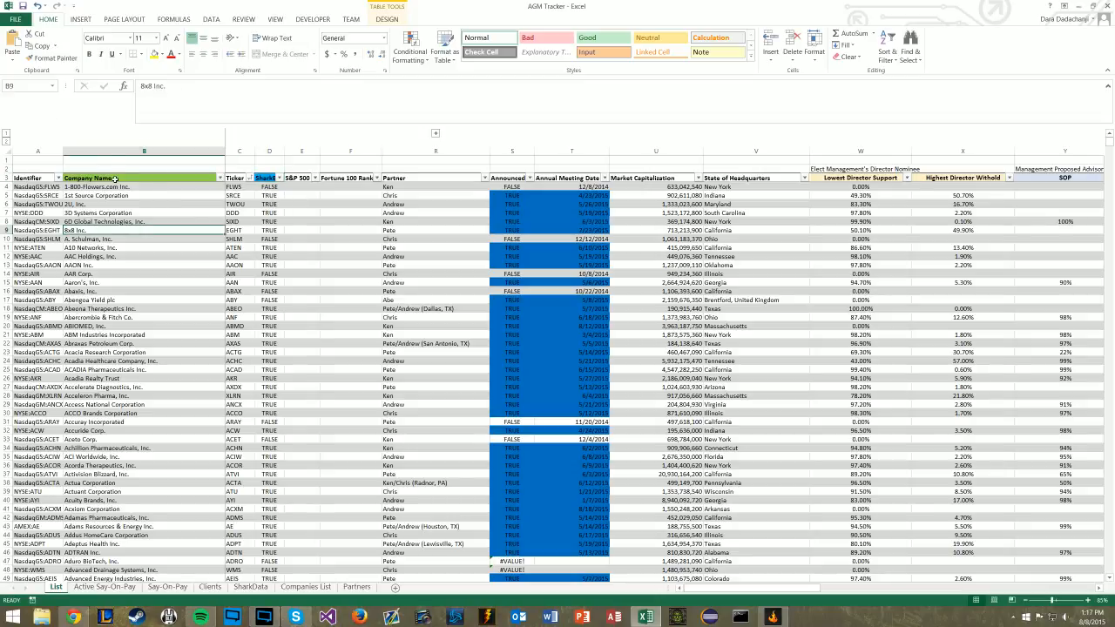
pyautogui.click(103, 174)
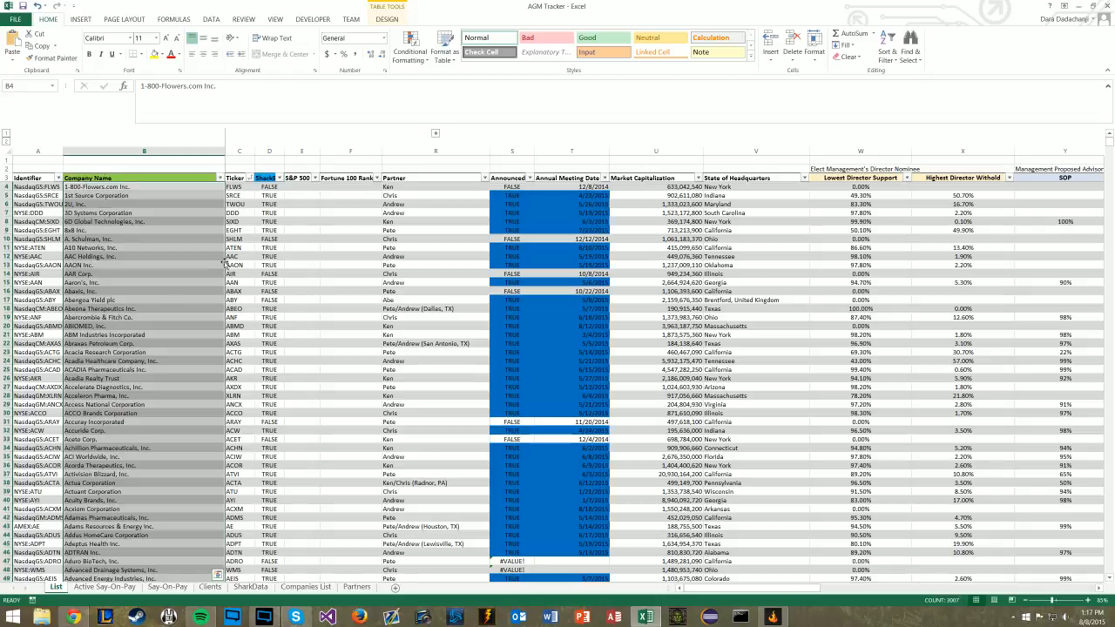
pyautogui.click(420, 195)
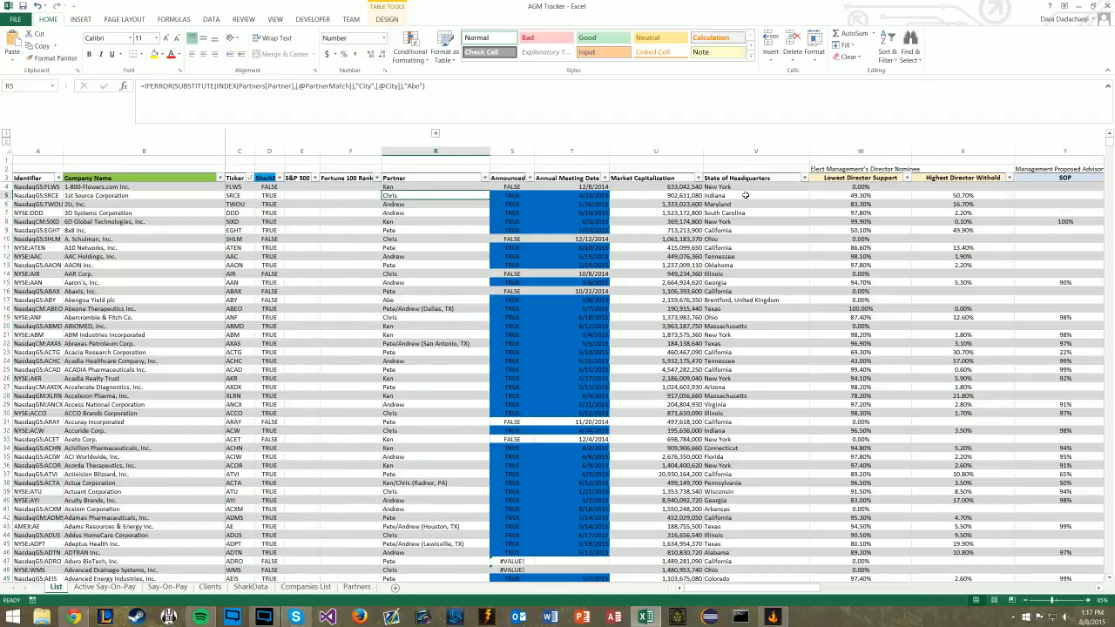
pyautogui.click(672, 203)
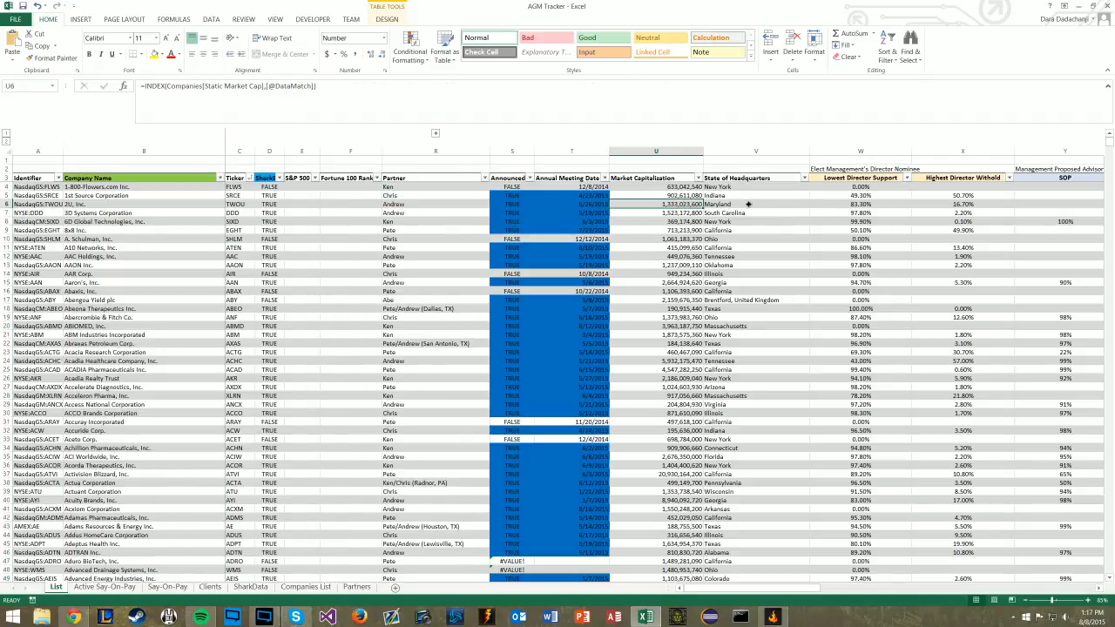
pyautogui.click(749, 204)
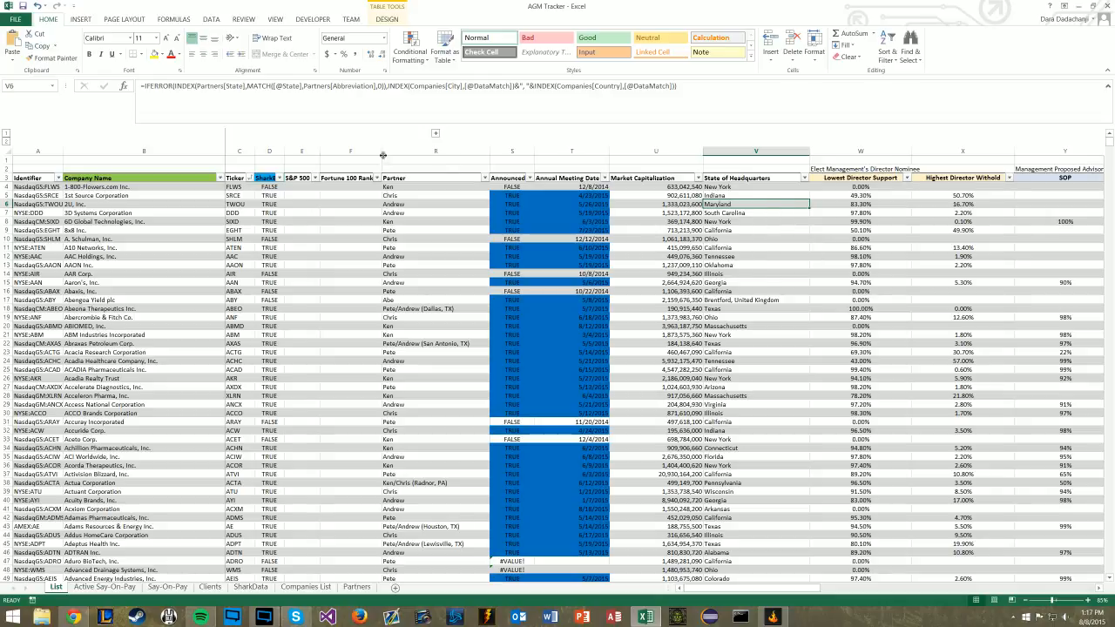
pyautogui.click(424, 310)
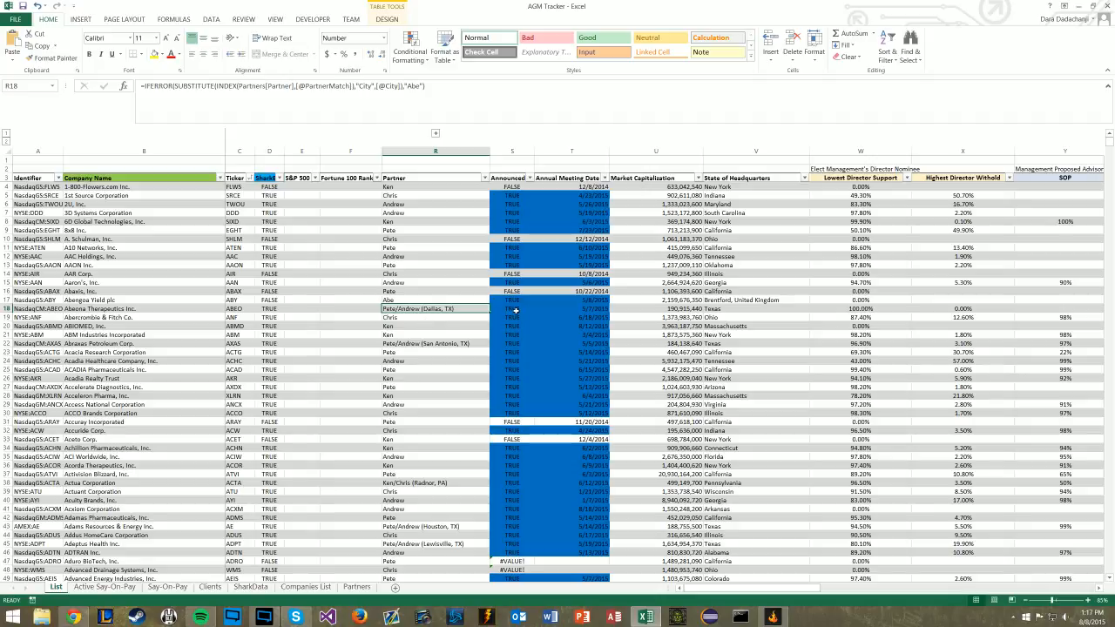
# Examine the formulas in the Annual Meeting Date and Announced columns, comparing rows with 2014 and 2015 meeting dates.
pyautogui.click(577, 212)
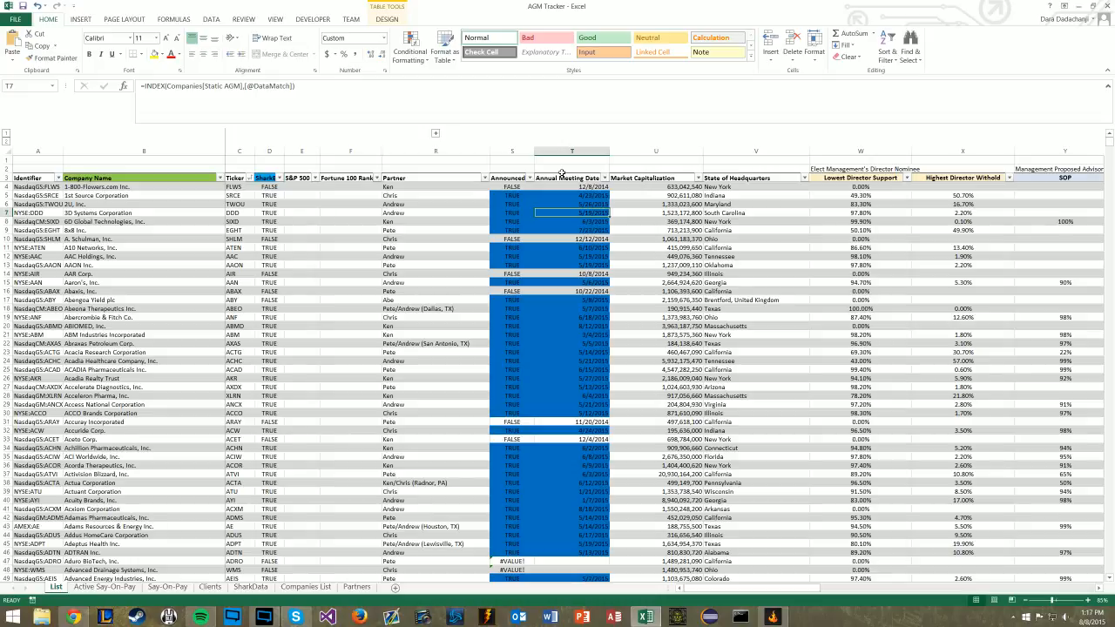
pyautogui.moveTo(562, 172); pyautogui.dragTo(530, 186)
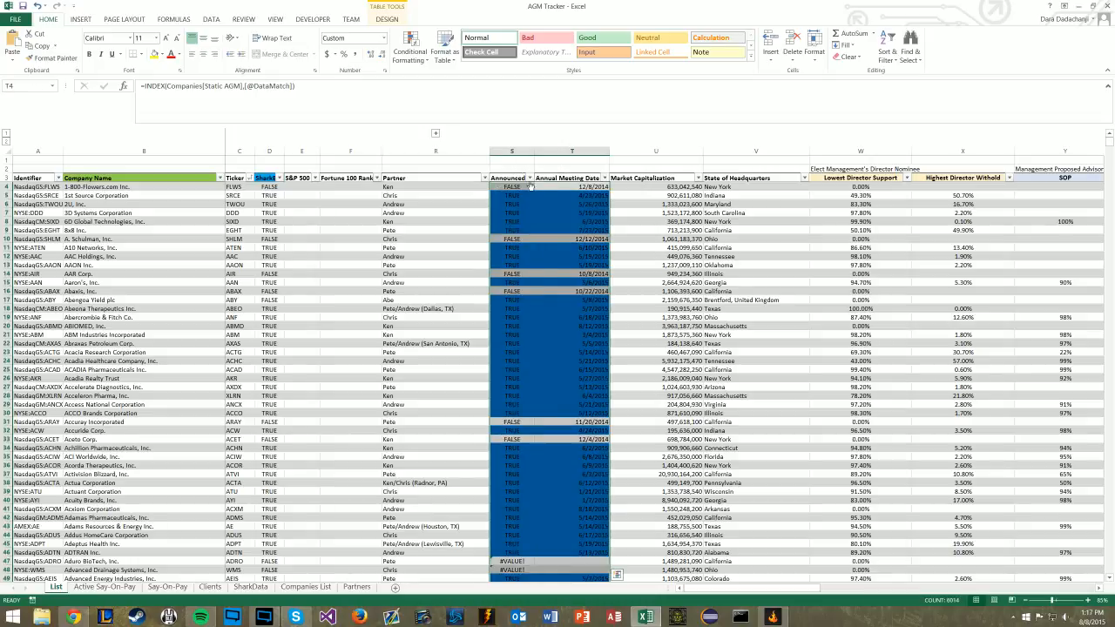
pyautogui.click(582, 212)
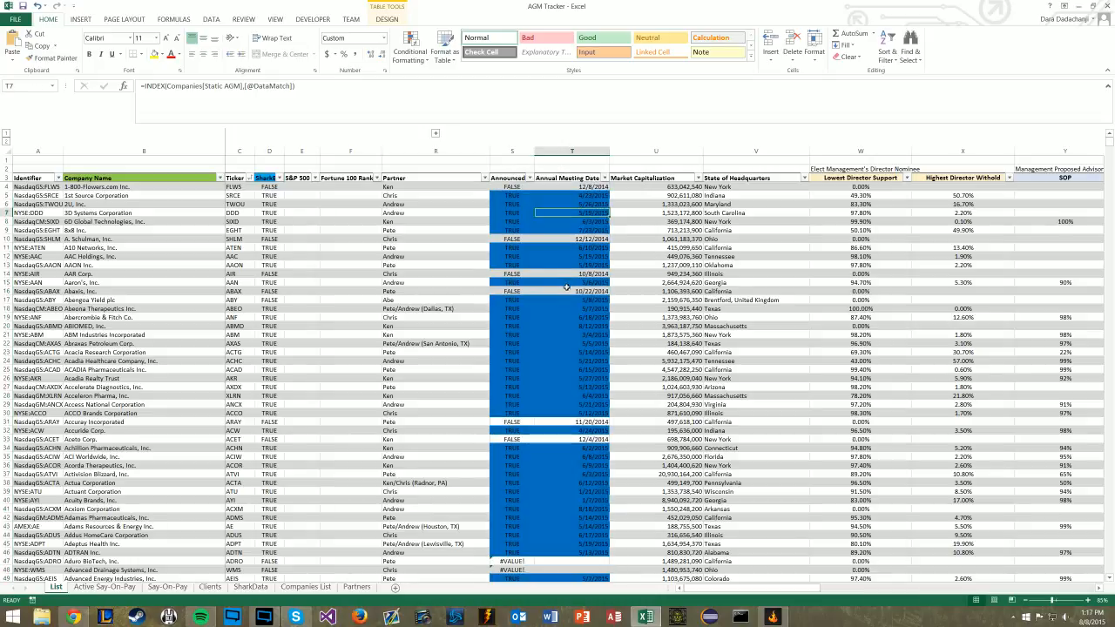
pyautogui.click(579, 205)
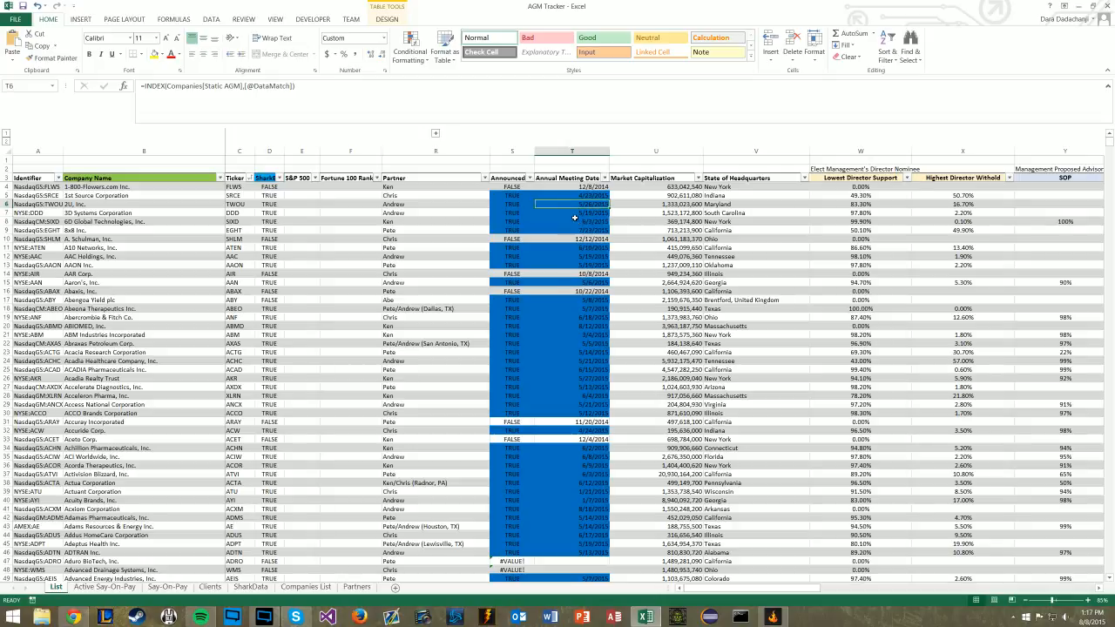
pyautogui.click(516, 205)
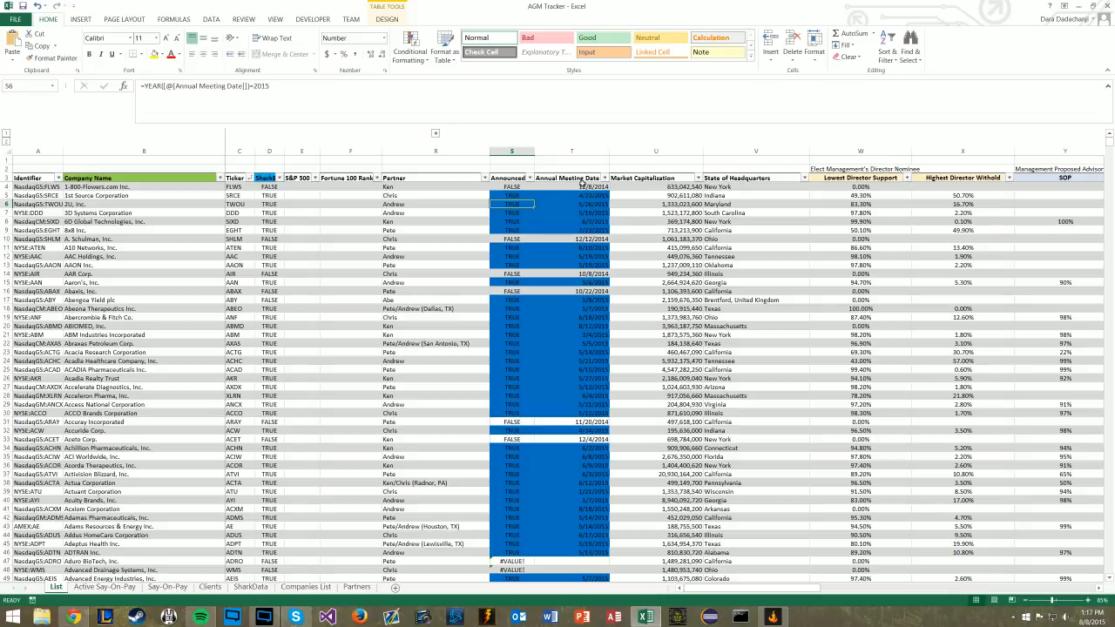
pyautogui.click(579, 187)
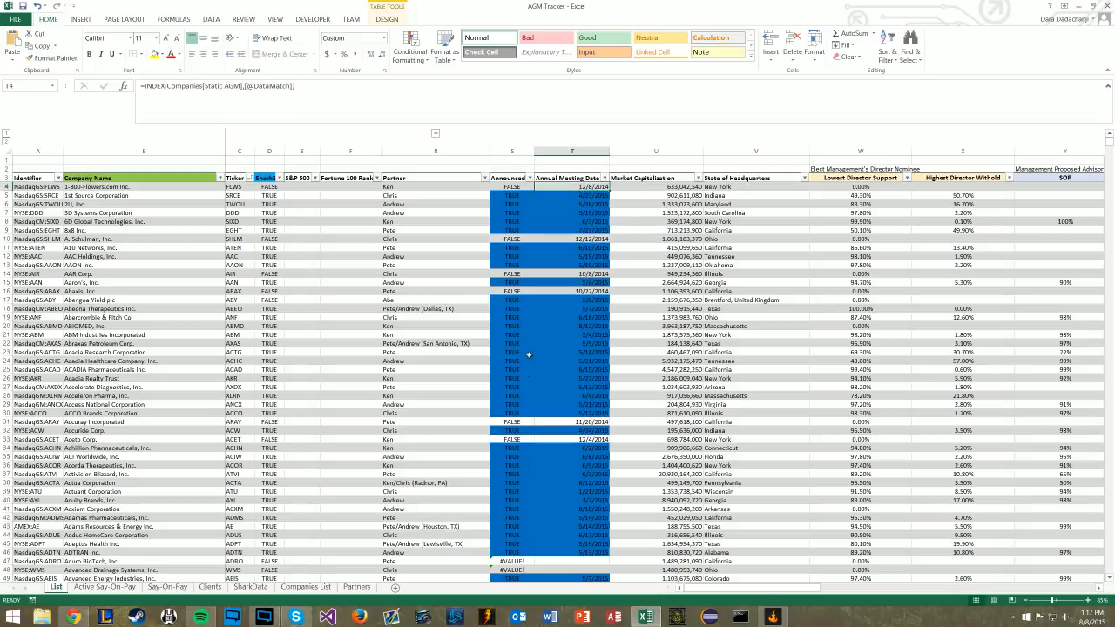
pyautogui.click(512, 187)
pyautogui.click(585, 188)
# Inspect the Announced and Annual Meeting Date cells for Aduro BioTech and Advanced Drainage Systems, and recheck the Announced formula for 2U, Inc.
pyautogui.scroll(-2, 568, 292)
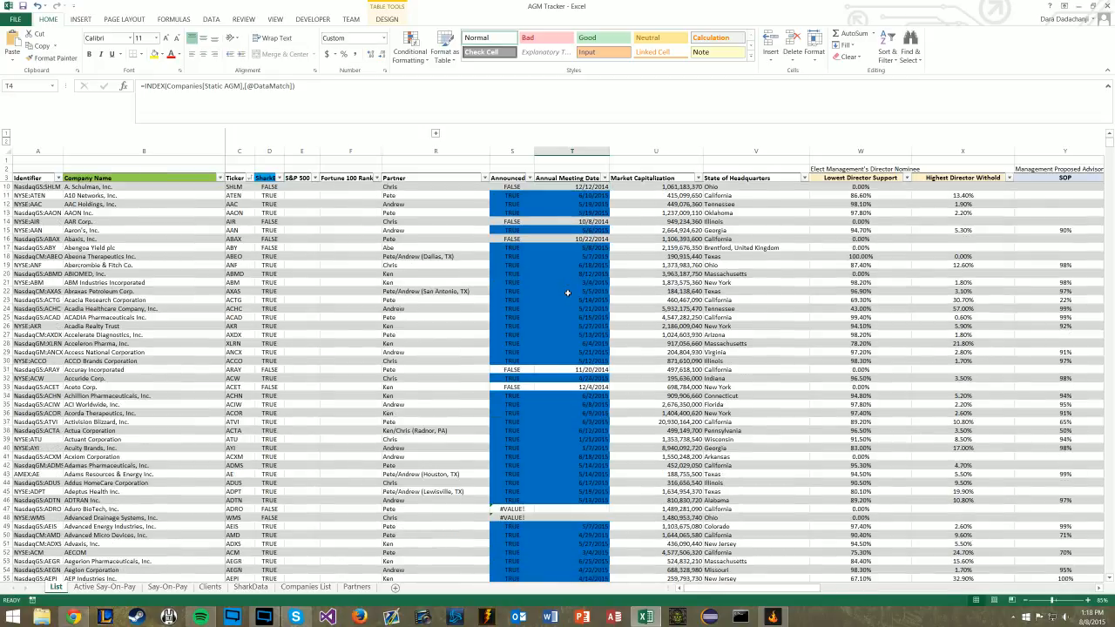
pyautogui.click(522, 509)
pyautogui.click(567, 512)
pyautogui.click(567, 517)
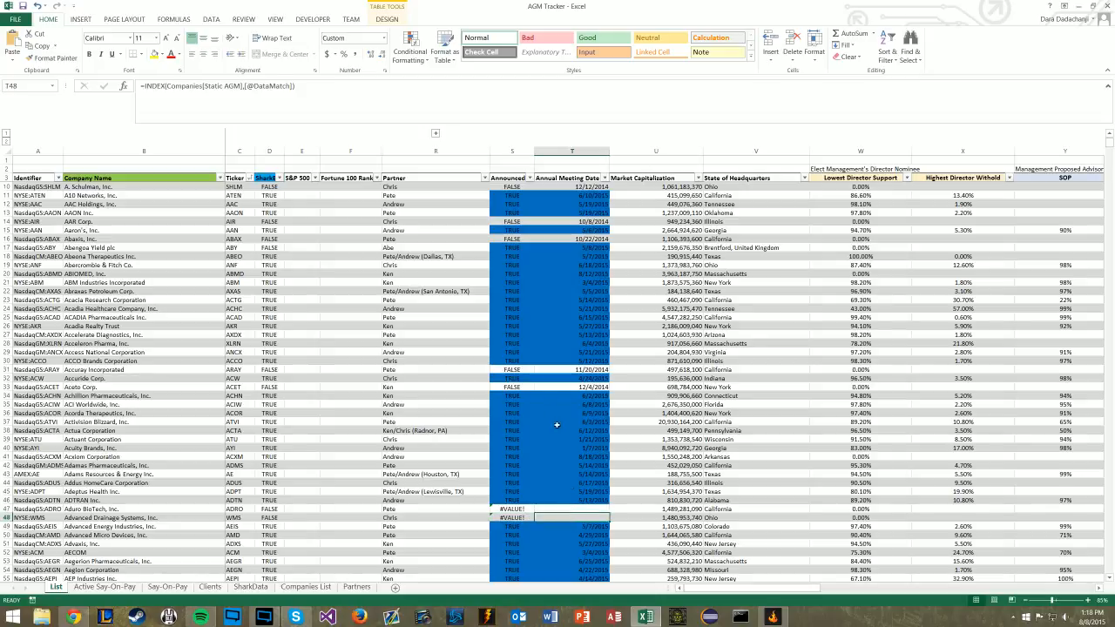
pyautogui.scroll(2, 552, 389)
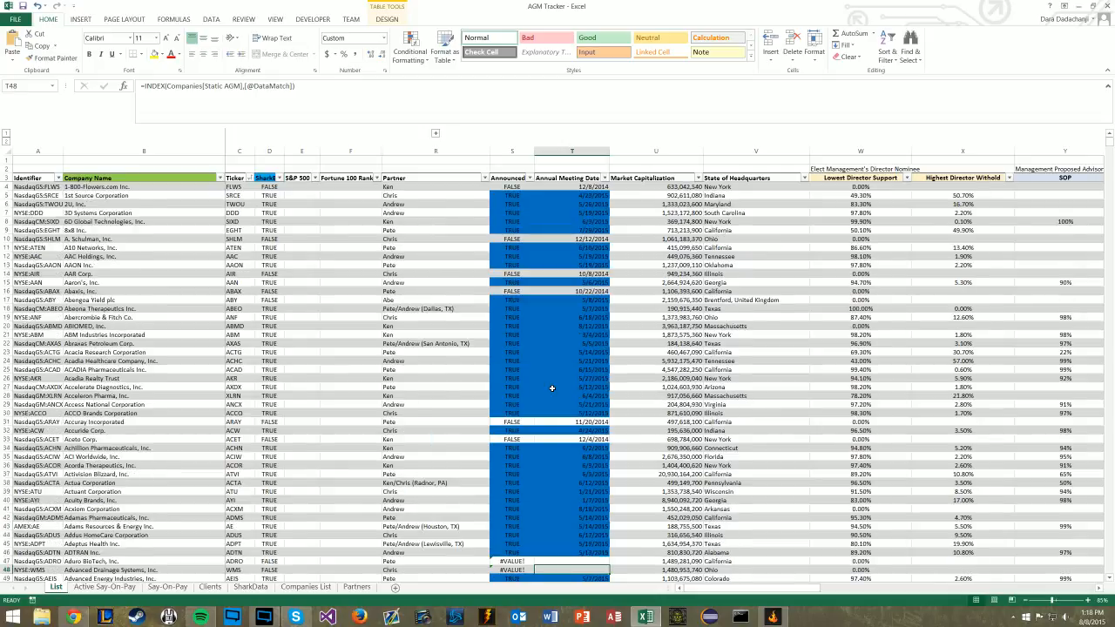
pyautogui.click(520, 204)
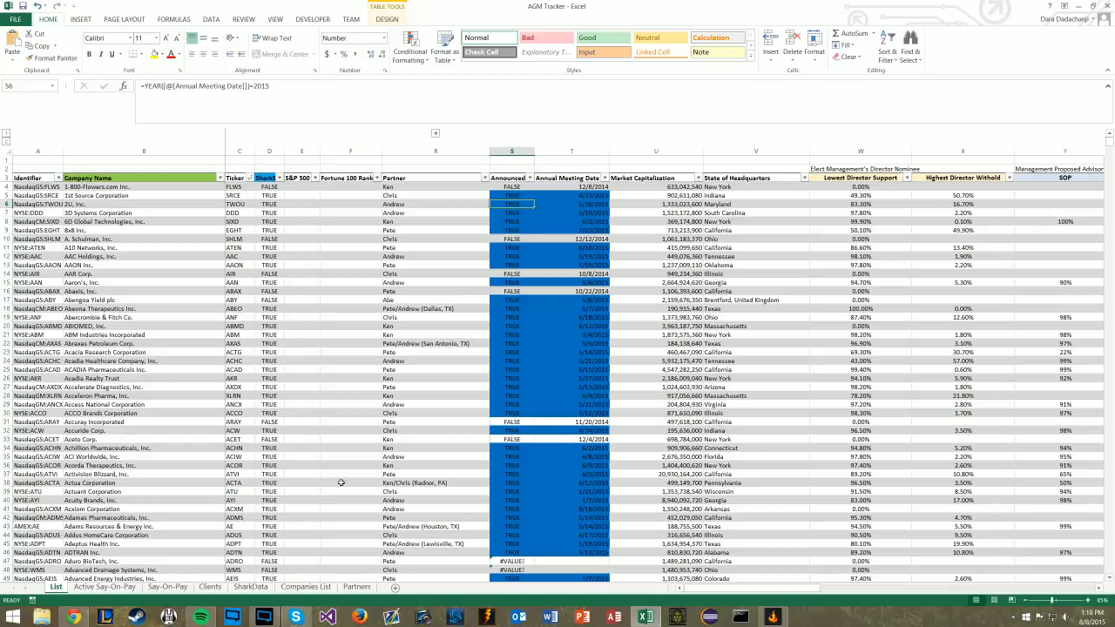
# On the Companies List sheet, copy the CIQ AGM column data and paste it as values into the Static AGM column.
pyautogui.click(250, 588)
pyautogui.click(301, 588)
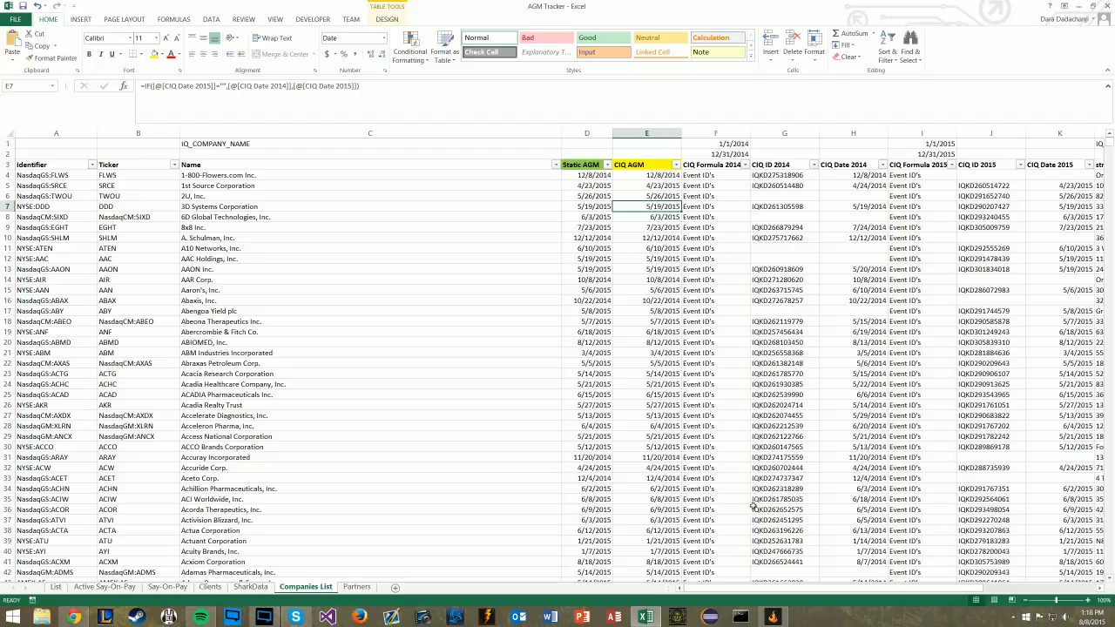
pyautogui.click(641, 160)
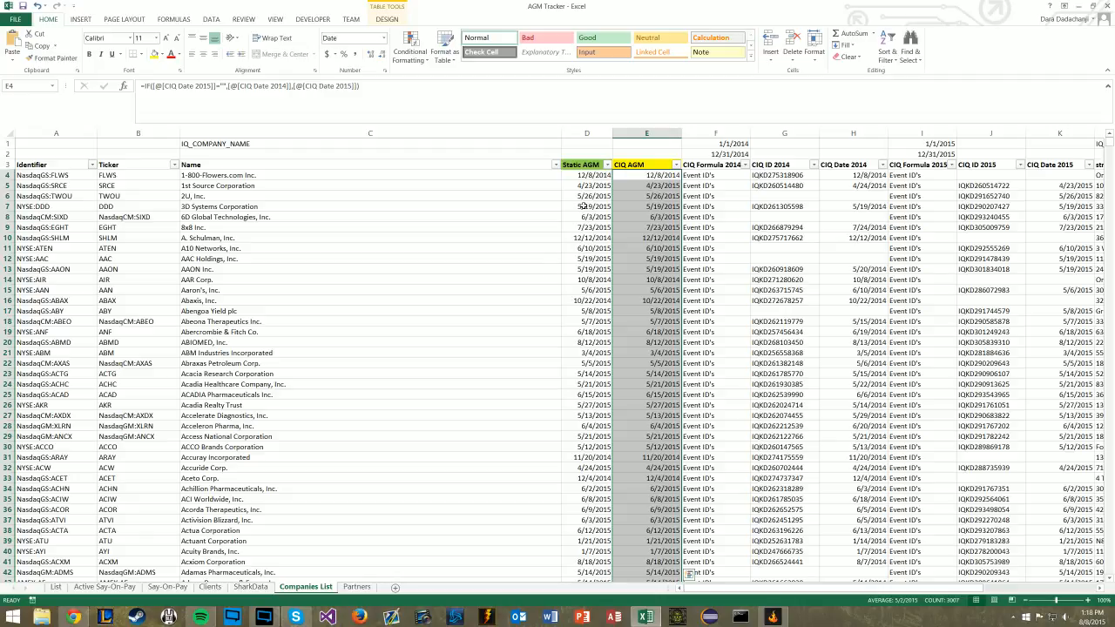
pyautogui.hotkey('ctrl', 'c')
pyautogui.click(585, 160)
pyautogui.rightClick(594, 175)
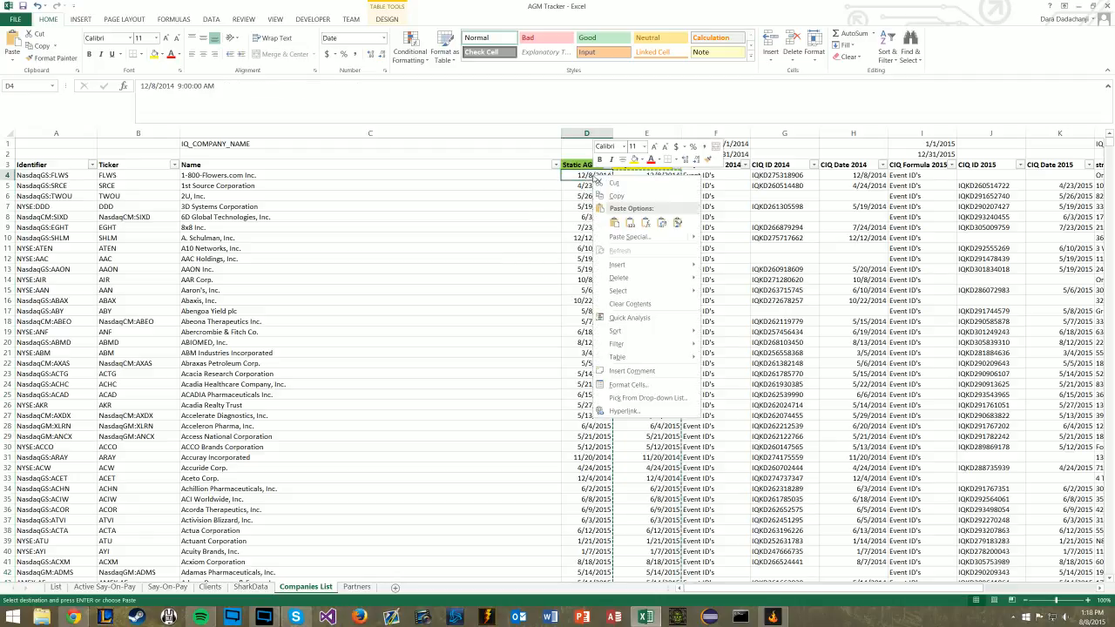
pyautogui.click(626, 225)
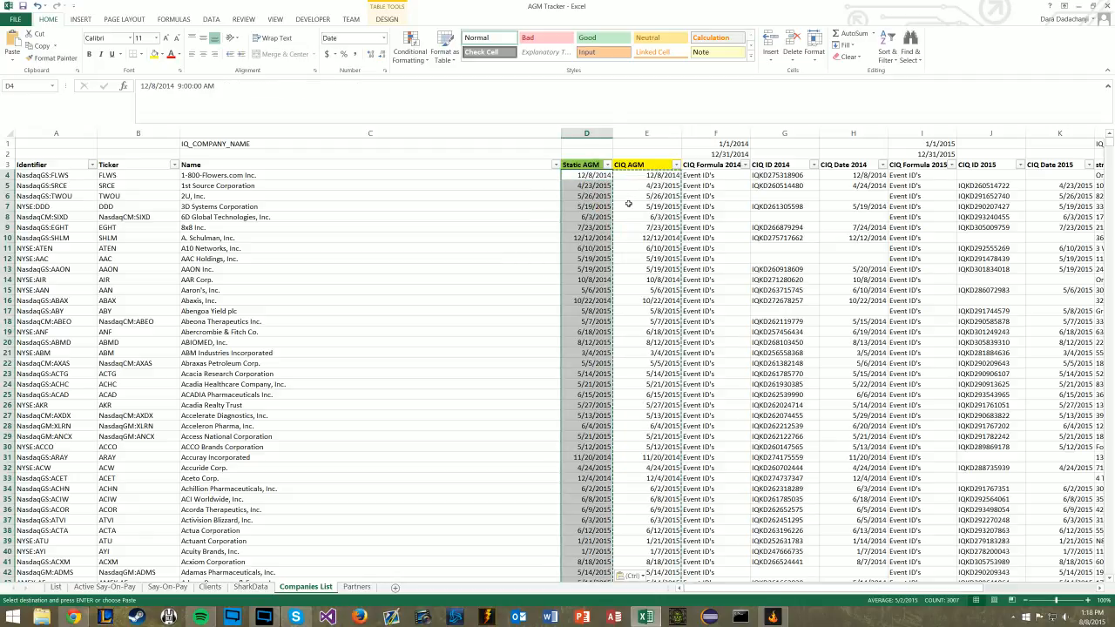
pyautogui.press('Escape')
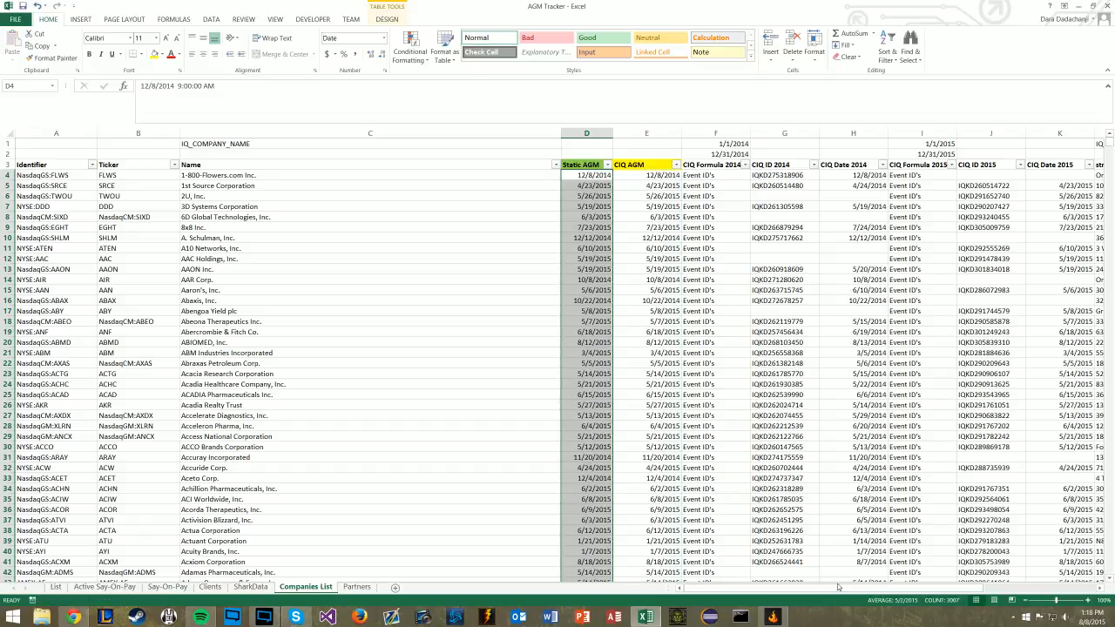
# Copy the CIQ Market Cap column data and paste it as values into the Static Market Cap column.
pyautogui.moveTo(838, 587); pyautogui.dragTo(1028, 589)
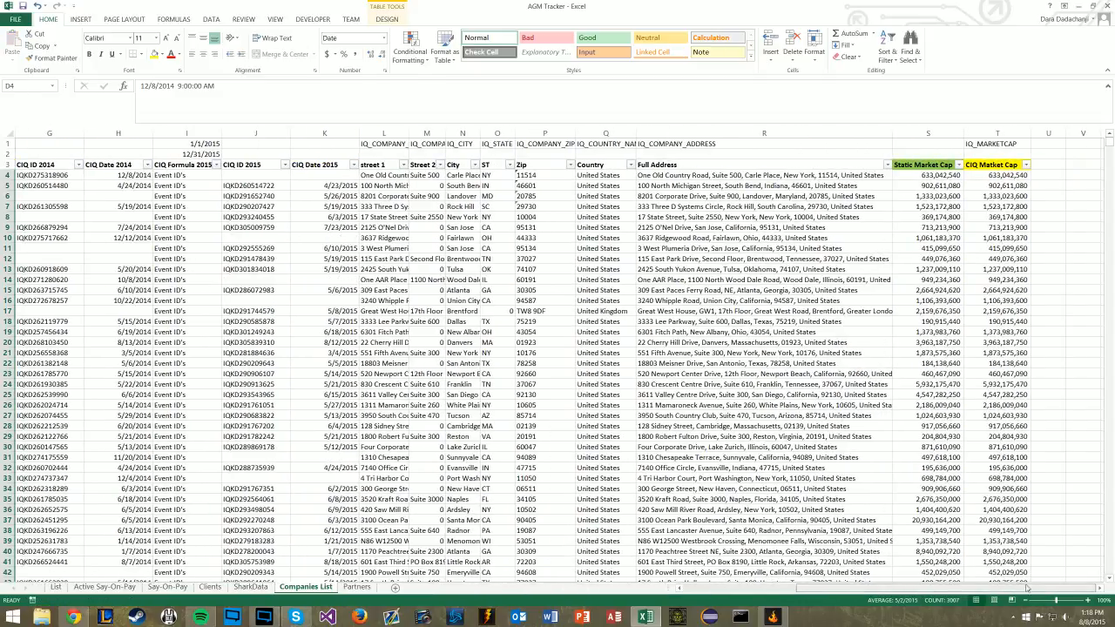
pyautogui.click(1027, 197)
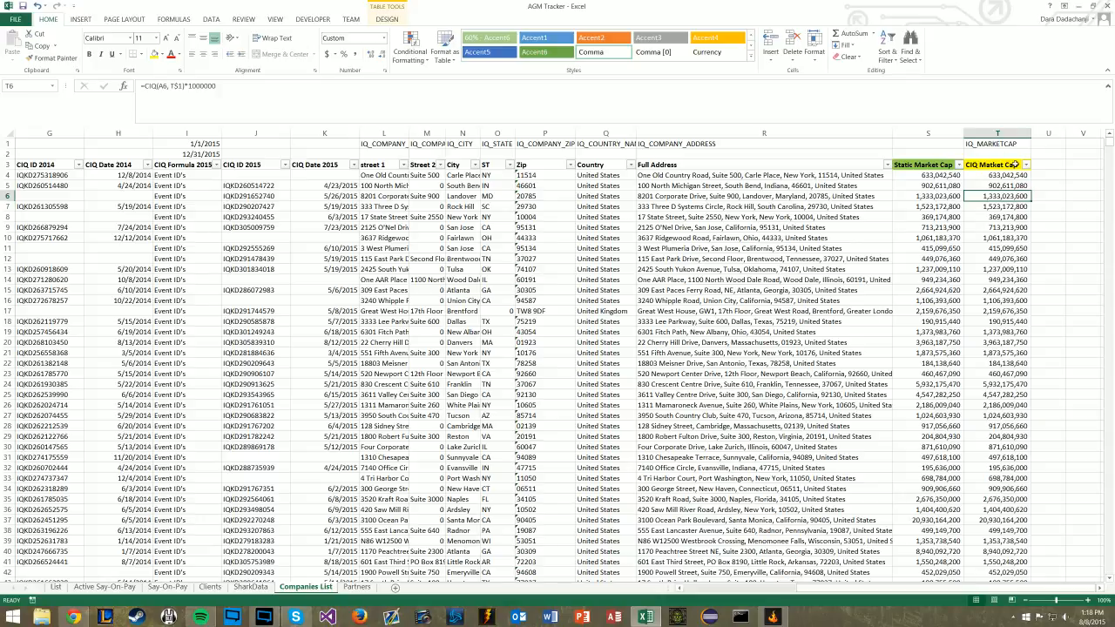
pyautogui.click(1013, 159)
pyautogui.hotkey('ctrl', 'c')
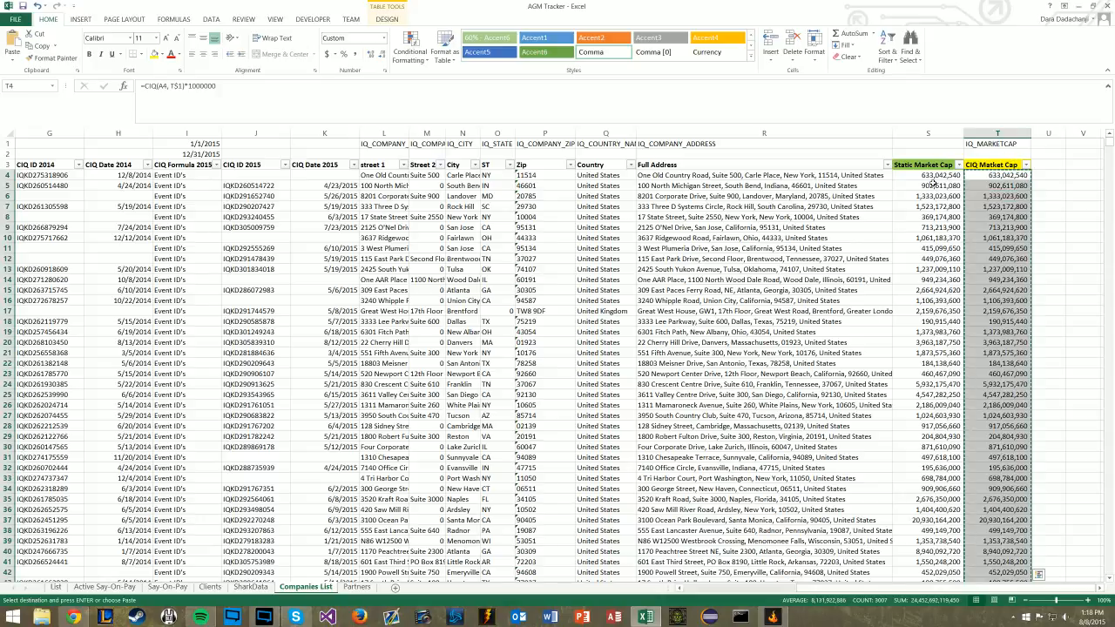
pyautogui.rightClick(933, 175)
pyautogui.click(971, 221)
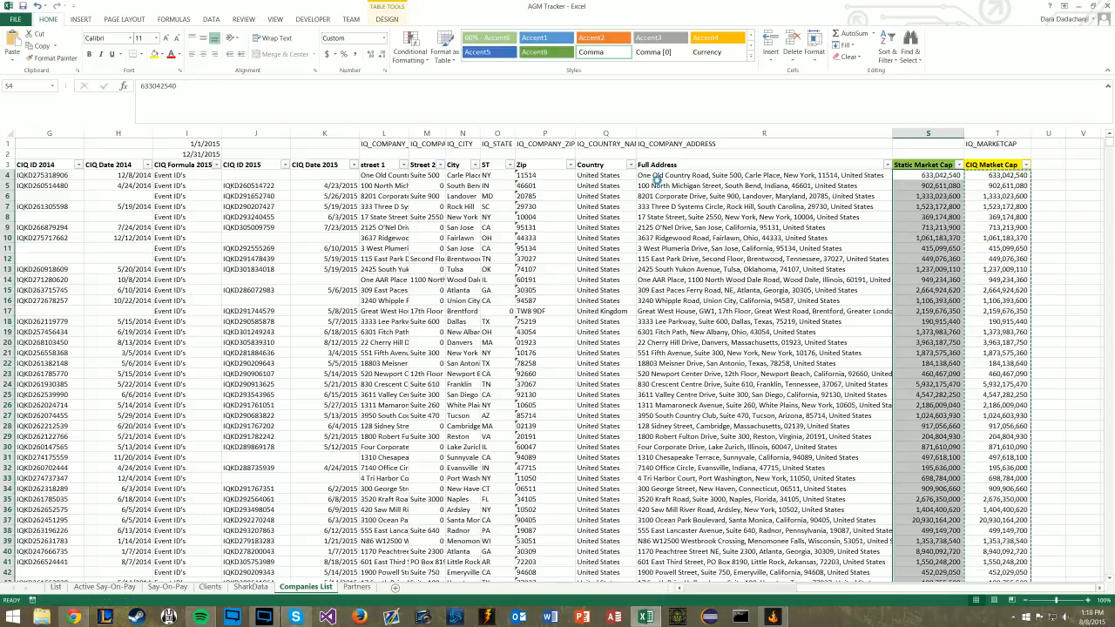
# Review the company address columns on the Companies List sheet, from Full Address back to street 1.
pyautogui.click(659, 177)
pyautogui.click(692, 185)
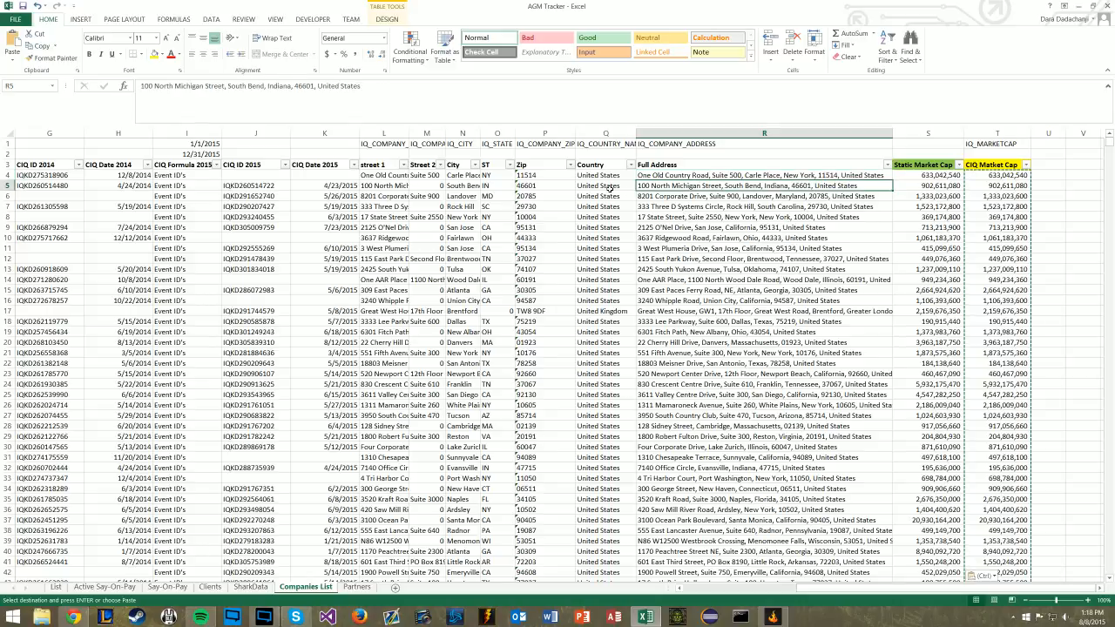
pyautogui.click(613, 186)
pyautogui.click(545, 188)
pyautogui.click(491, 192)
pyautogui.click(458, 188)
pyautogui.click(424, 189)
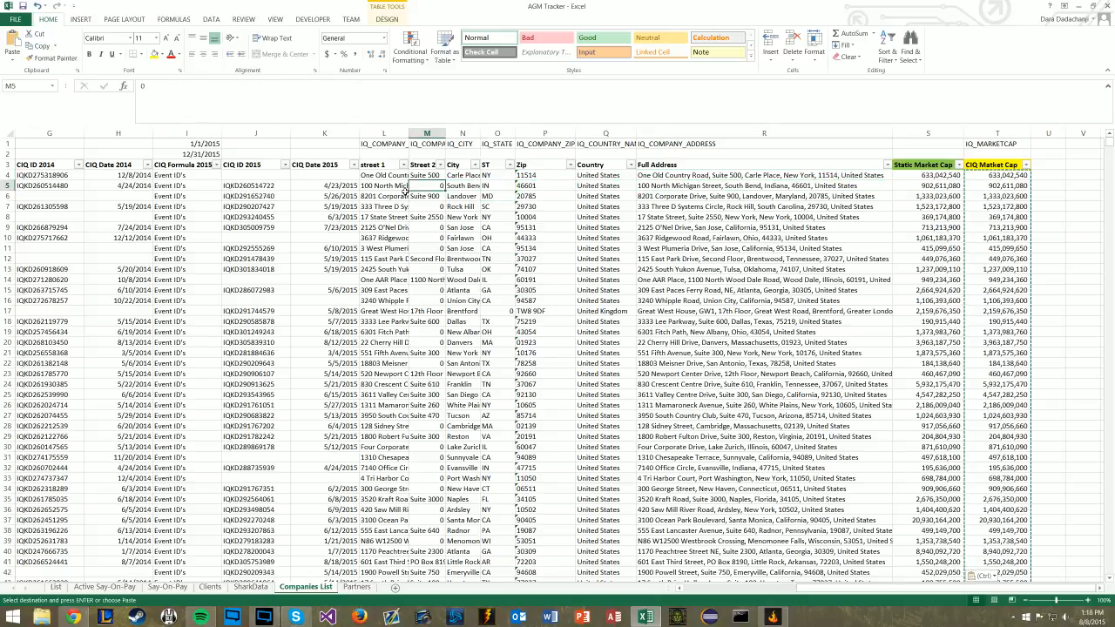
pyautogui.click(394, 192)
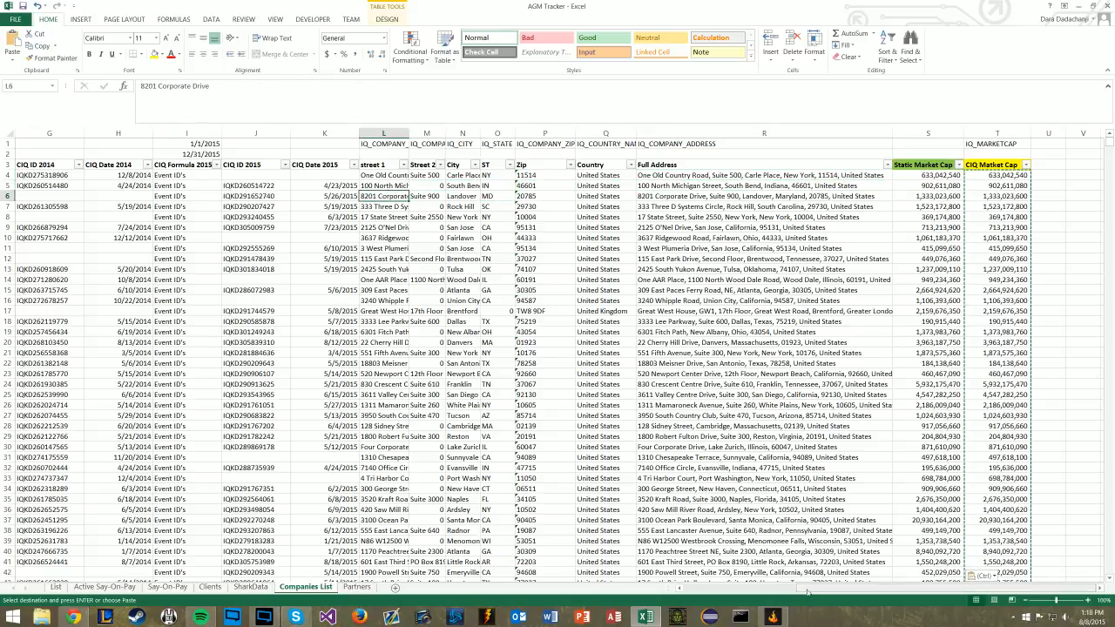
pyautogui.moveTo(807, 594); pyautogui.dragTo(689, 593)
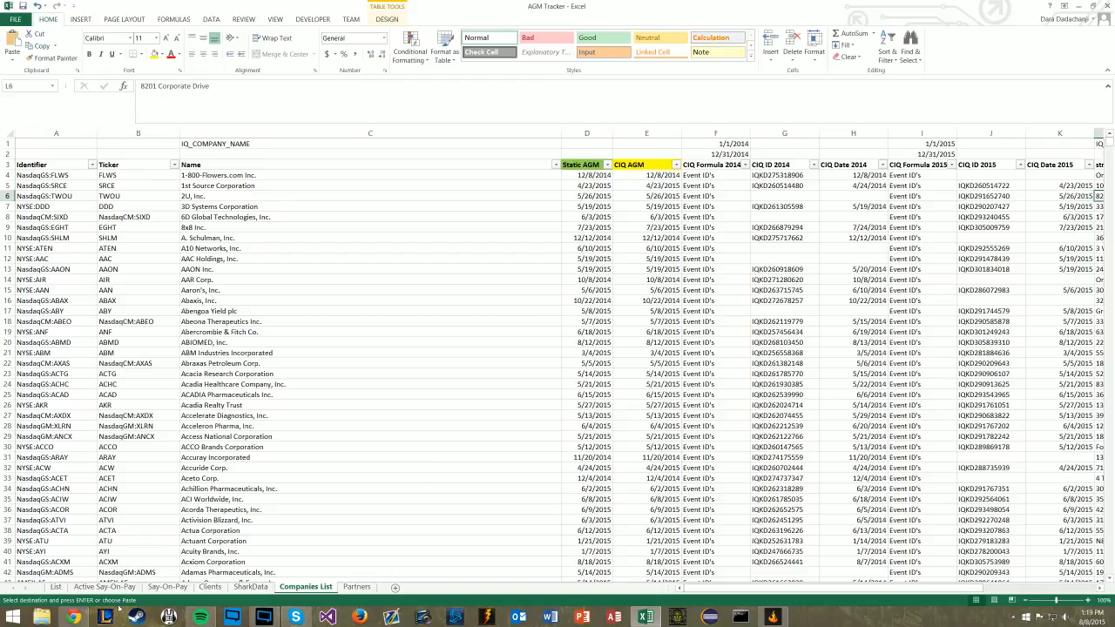
# On the List sheet, examine the Lowest Director Support and Highest Director Withhold formulas for 6D Global Technologies.
pyautogui.click(55, 587)
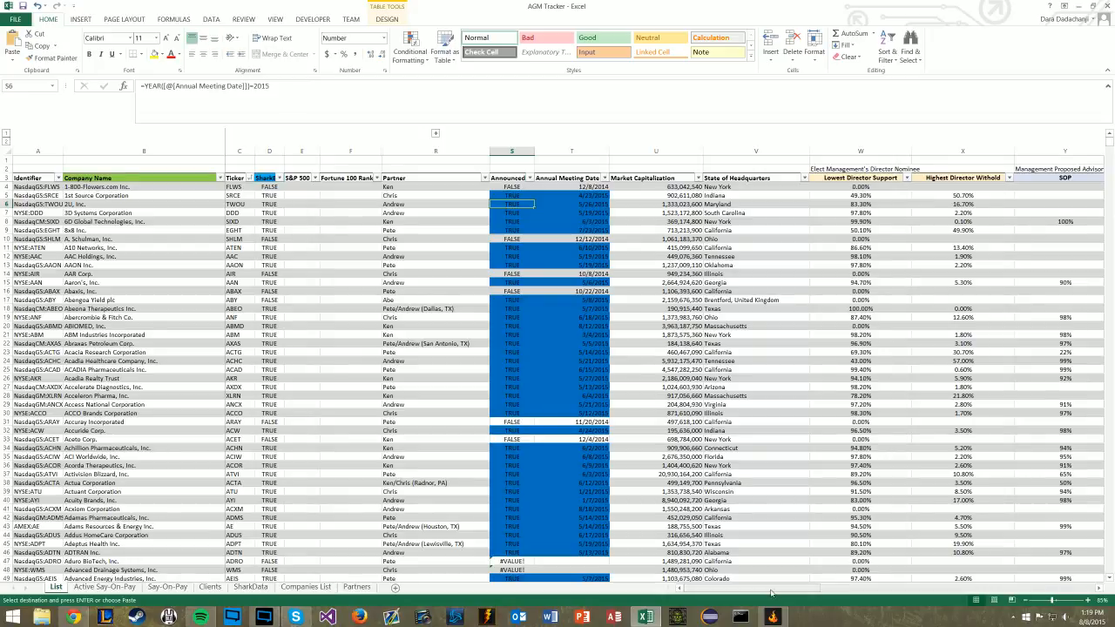
pyautogui.moveTo(774, 590); pyautogui.dragTo(867, 590)
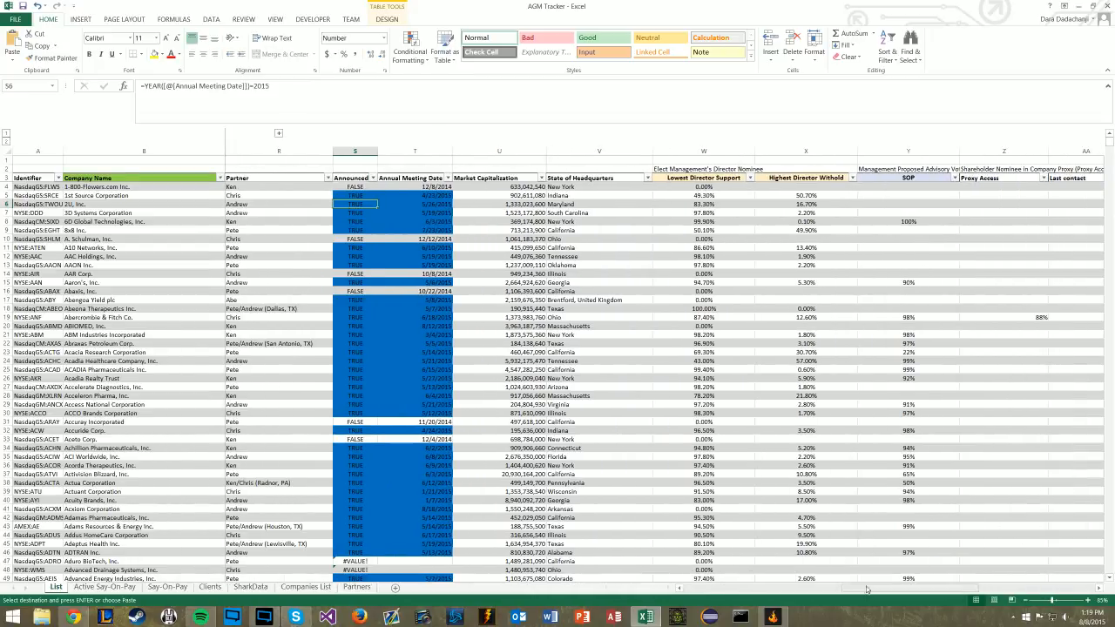
pyautogui.click(719, 221)
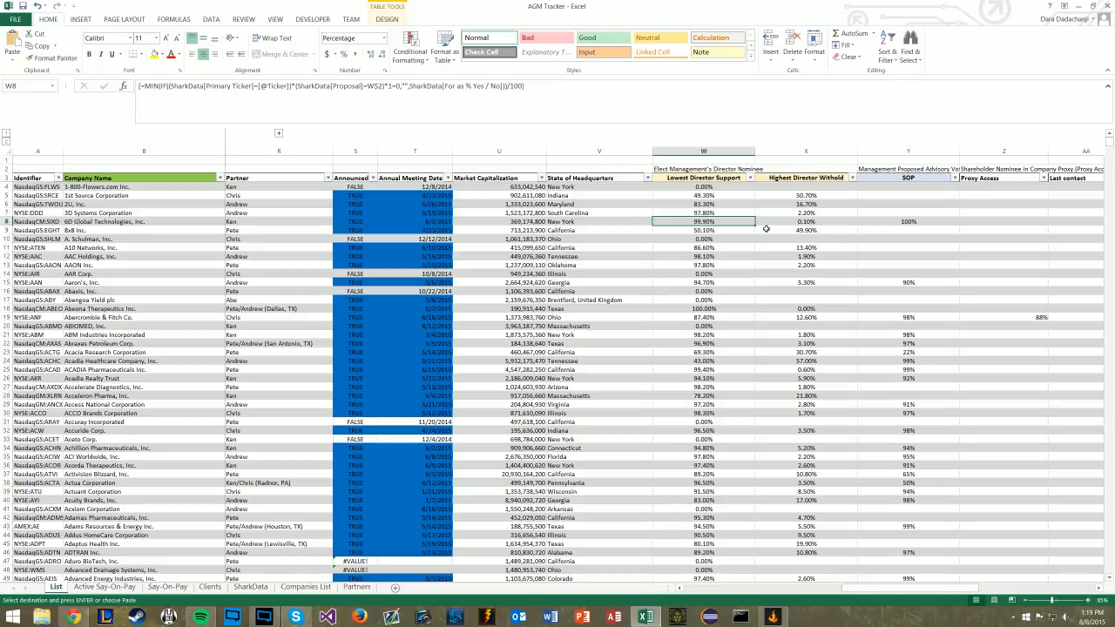
pyautogui.click(808, 222)
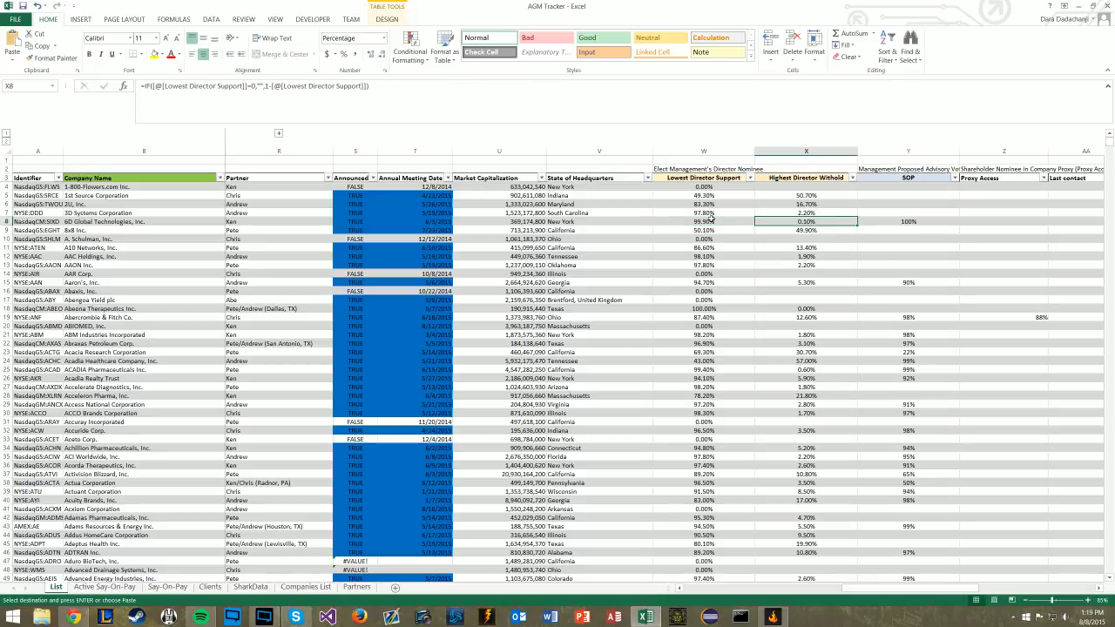
pyautogui.click(713, 222)
pyautogui.click(828, 218)
pyautogui.click(727, 220)
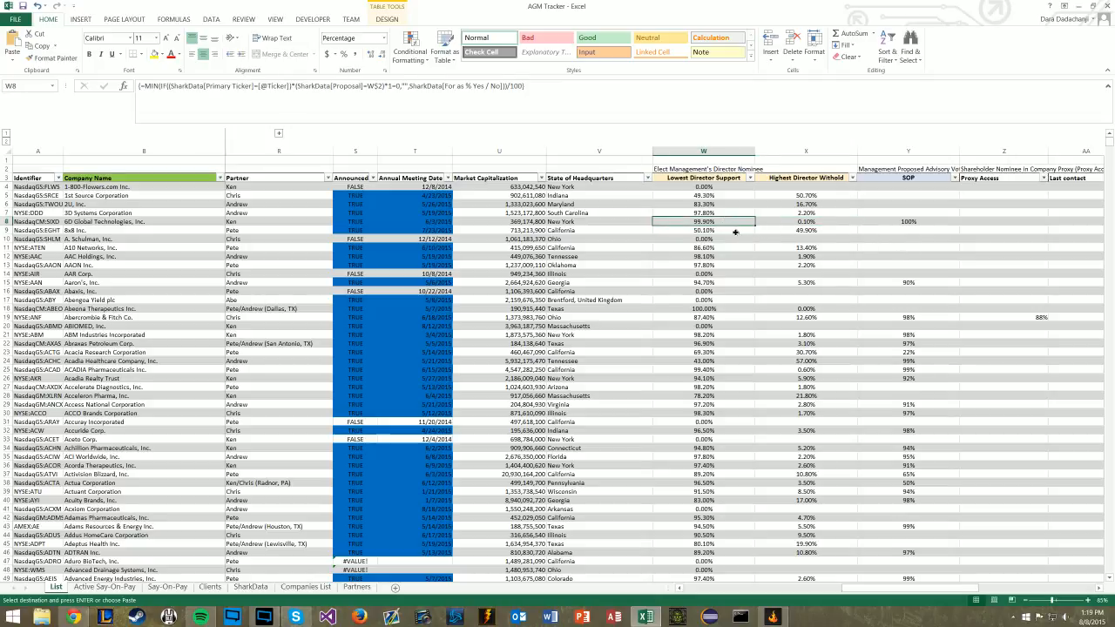
# Examine the Lowest Director Support and Highest Director Withhold formulas for A. Schulman, Inc., including the blank entries in the withhold filter.
pyautogui.click(734, 238)
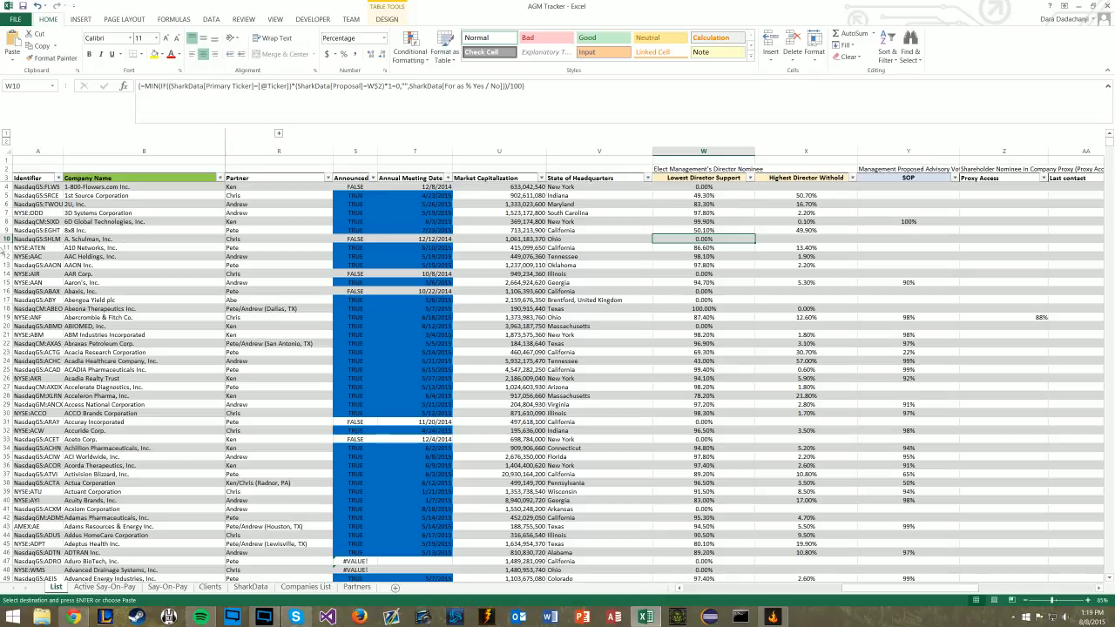
pyautogui.click(6, 239)
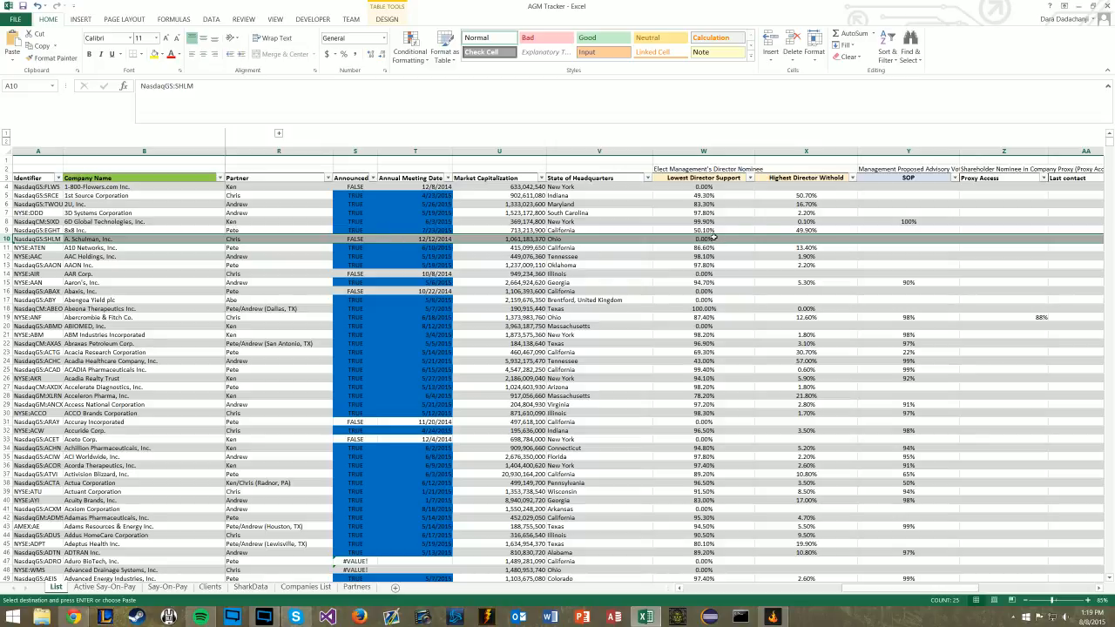
pyautogui.click(806, 239)
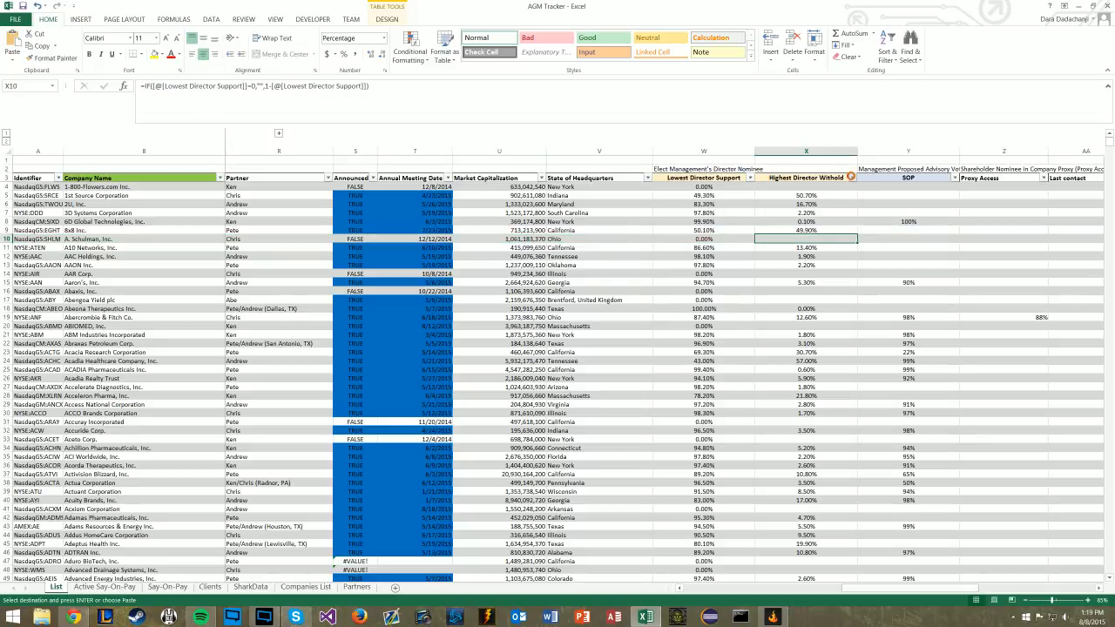
pyautogui.click(851, 177)
pyautogui.scroll(-10, 772, 348)
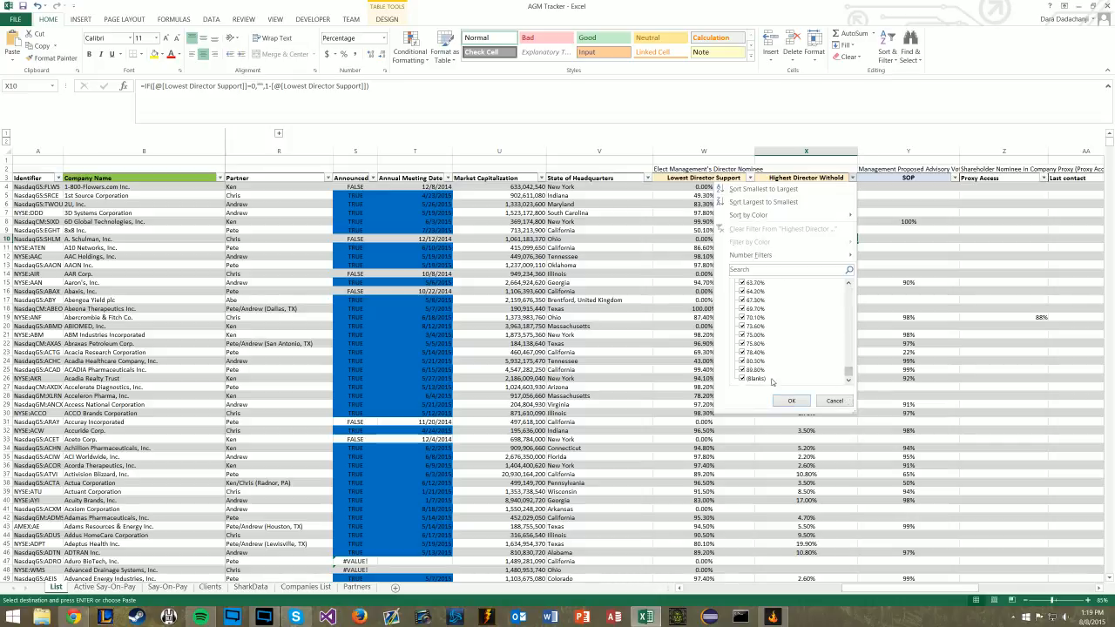
pyautogui.click(834, 401)
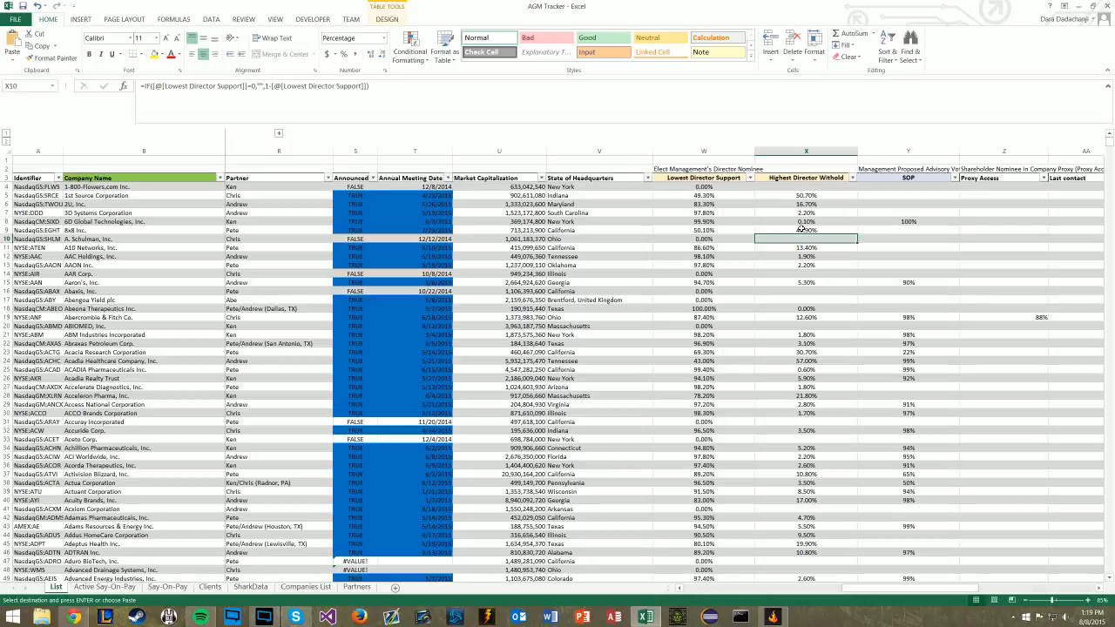
pyautogui.click(802, 229)
pyautogui.click(722, 238)
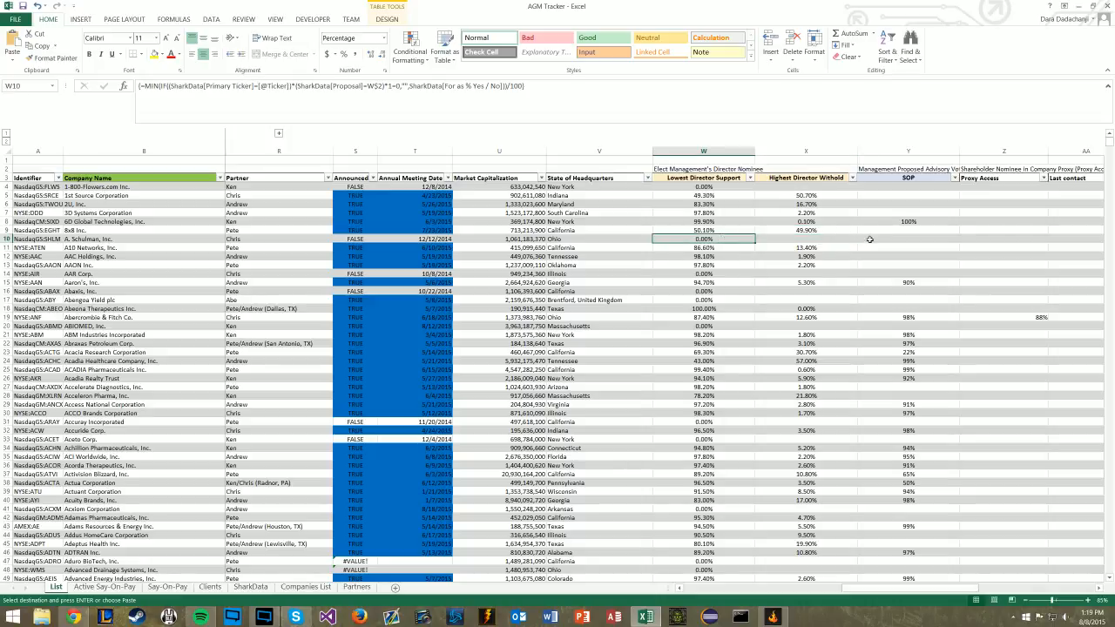
pyautogui.click(717, 214)
pyautogui.click(705, 239)
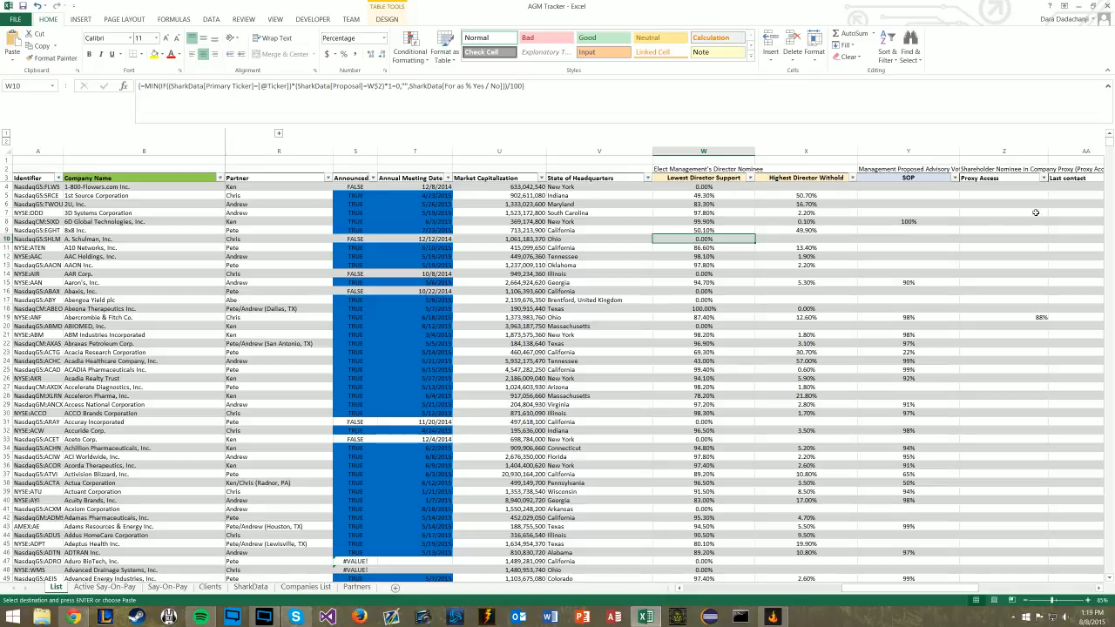
# Examine the SOP formula for 6D Global Technologies and the Proxy Access formula for Abercrombie & Fitch Co.
pyautogui.click(894, 222)
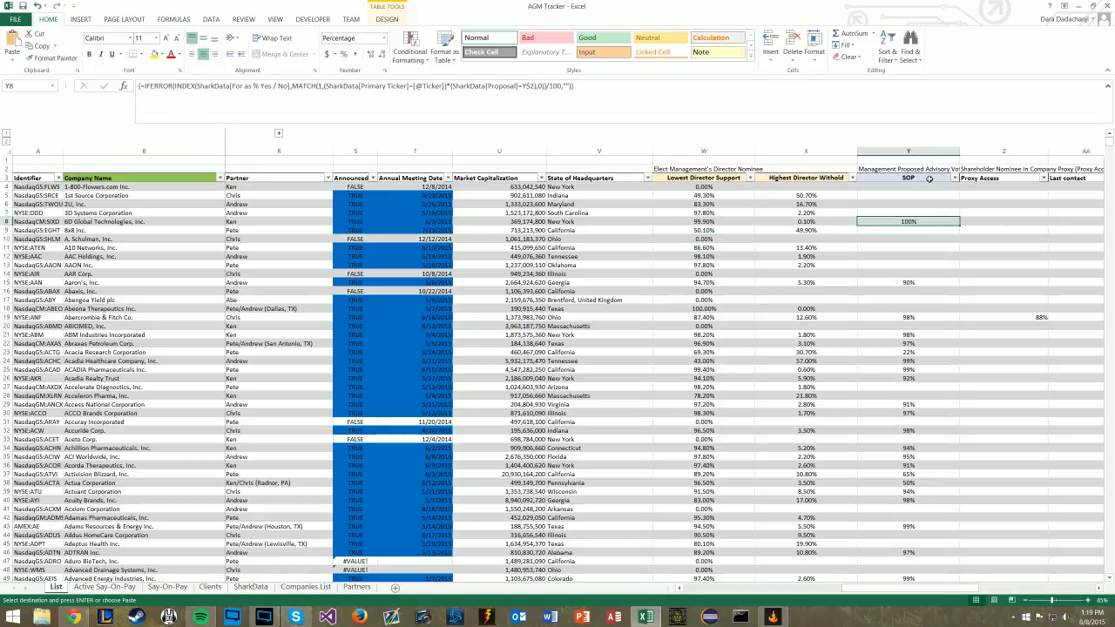
pyautogui.click(1005, 213)
pyautogui.click(1024, 316)
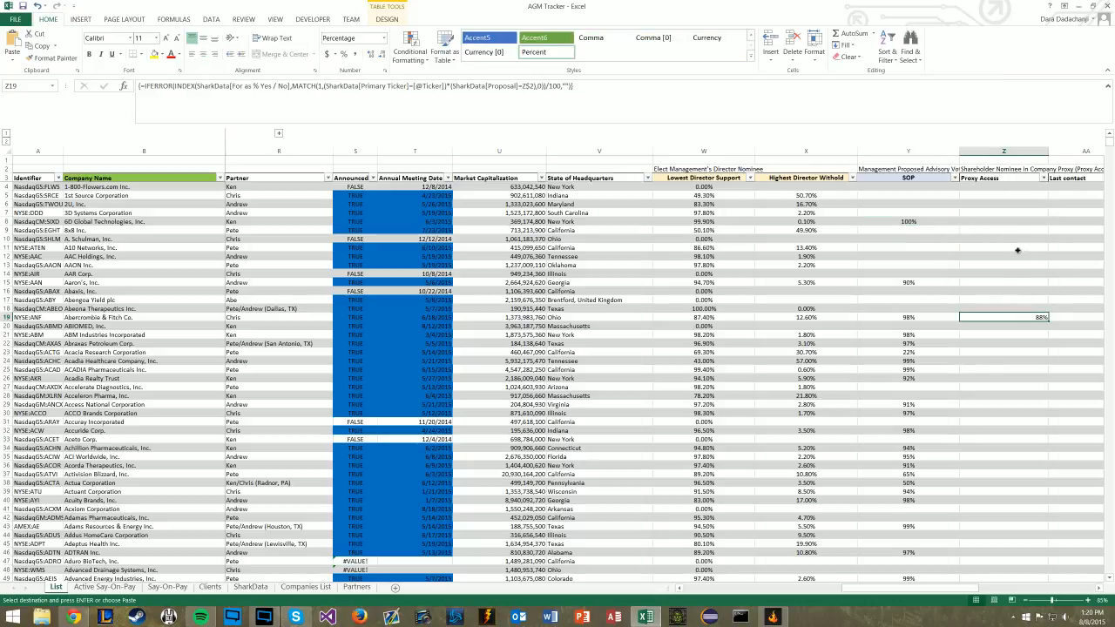
pyautogui.click(1018, 251)
pyautogui.click(1018, 317)
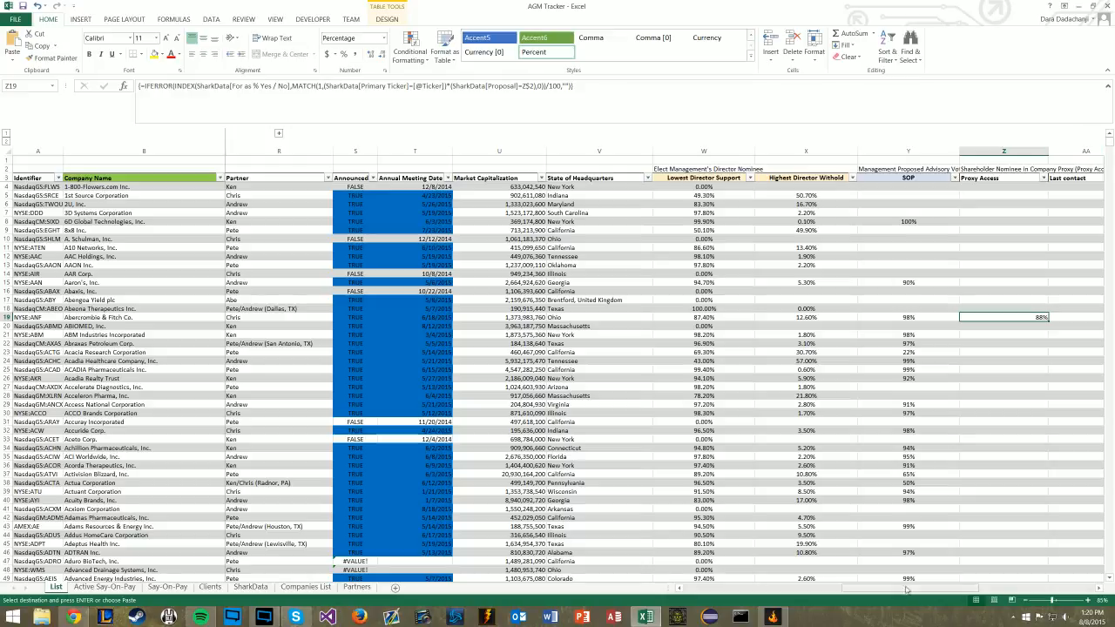
pyautogui.moveTo(926, 592); pyautogui.dragTo(877, 572)
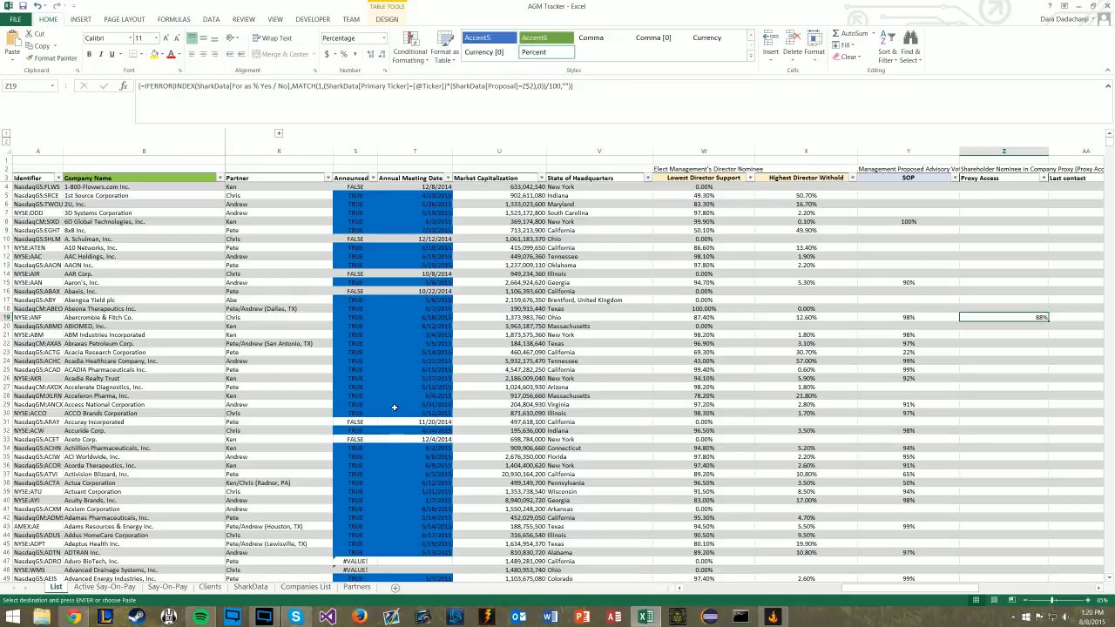
# Review the proposal data on the SharkData sheet and the SharkExists column with its filter options on the List sheet.
pyautogui.click(250, 586)
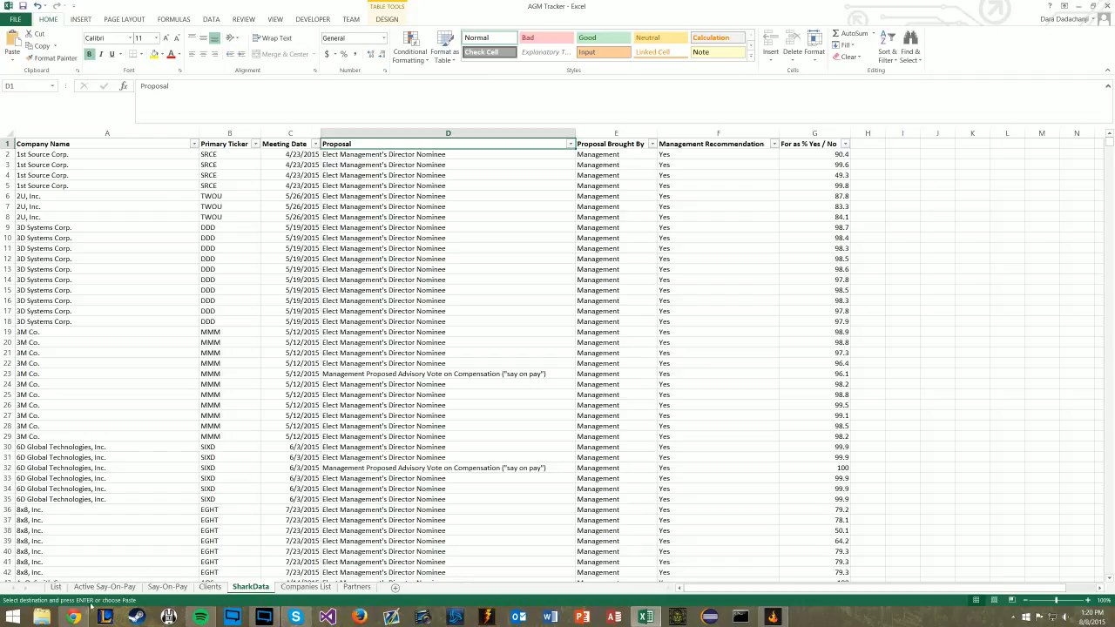
pyautogui.click(55, 586)
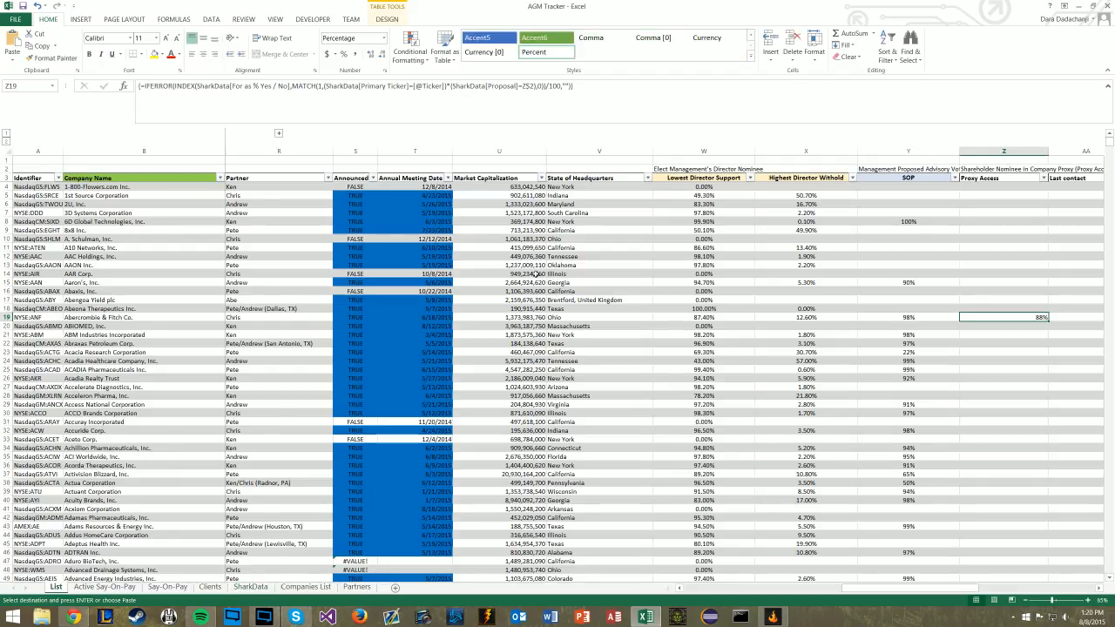
pyautogui.moveTo(888, 596); pyautogui.dragTo(730, 597)
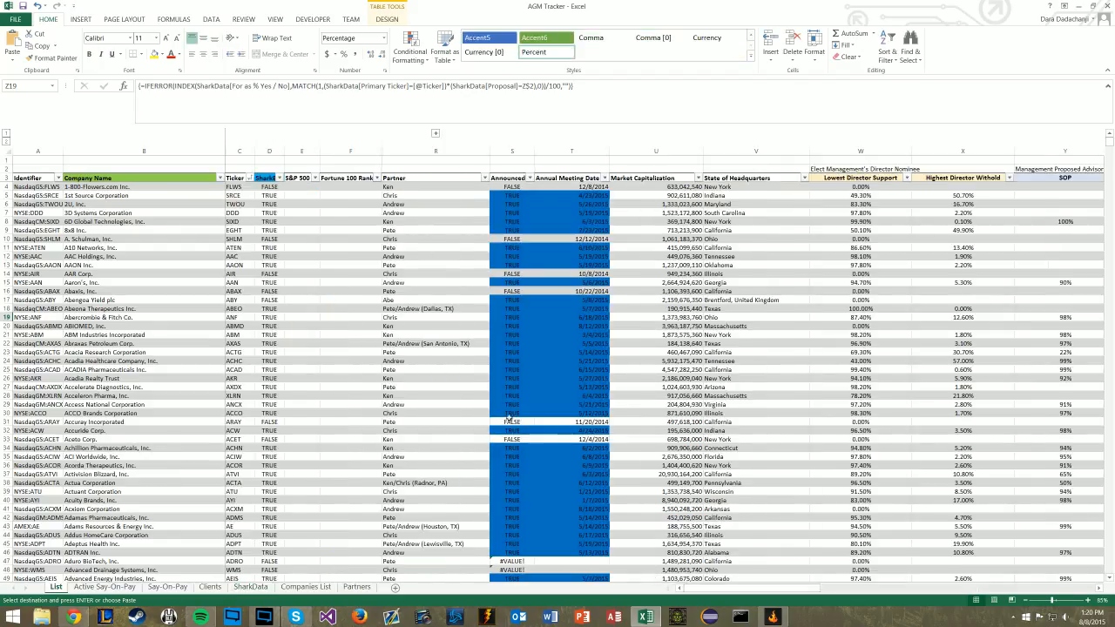
pyautogui.click(270, 222)
pyautogui.click(264, 177)
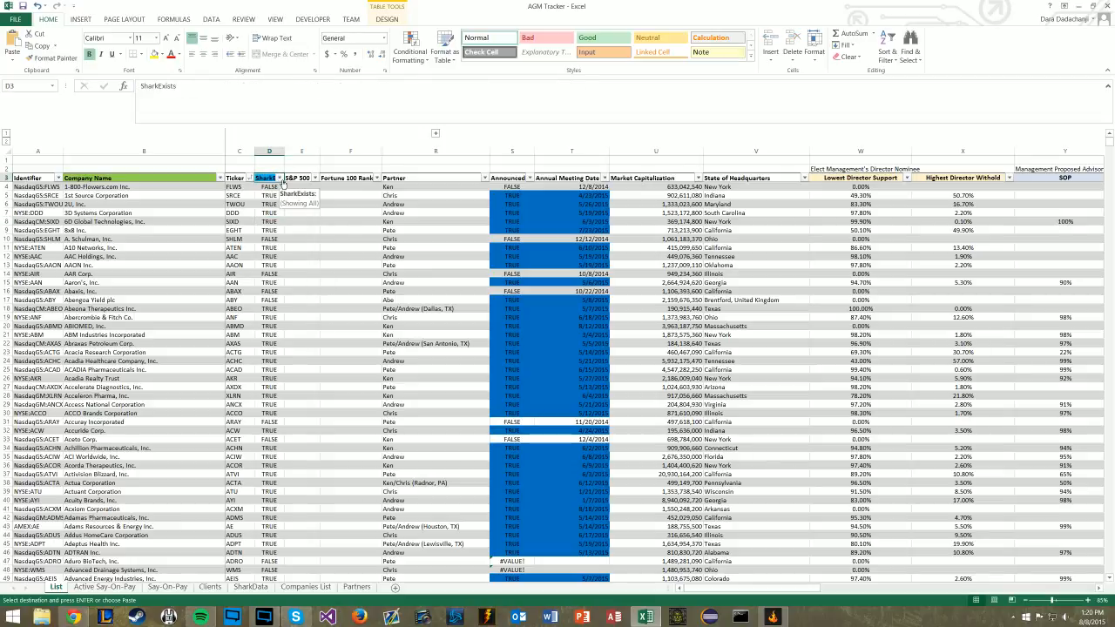
pyautogui.click(279, 178)
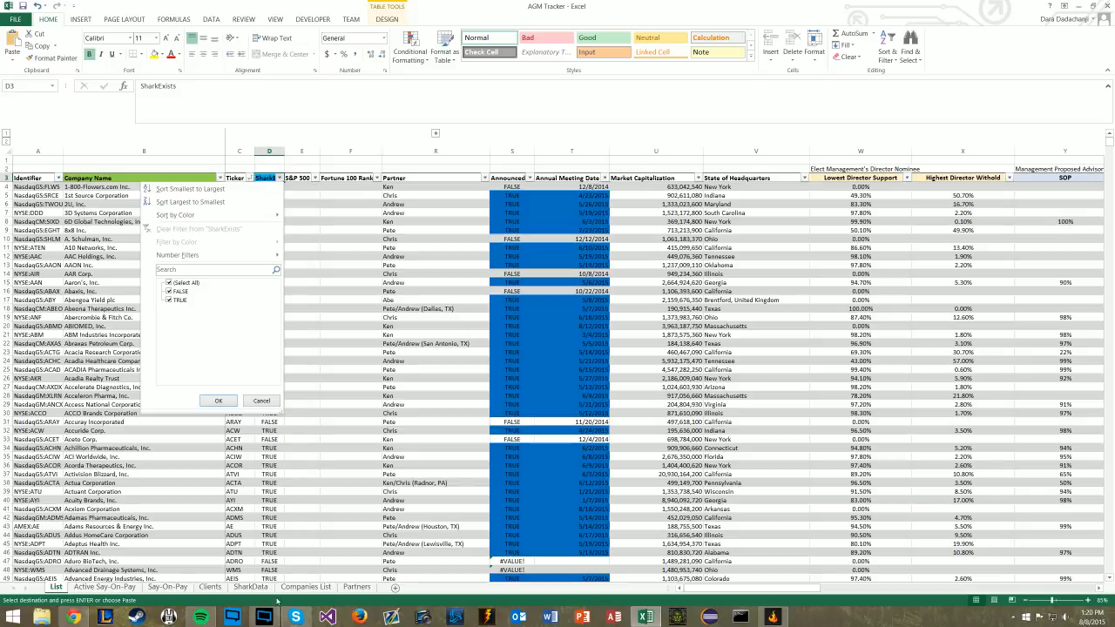
# Compare the company entries on the List sheet, such as 2U, Inc. and 1st Source Corporation, with those on the SharkData sheet.
pyautogui.click(250, 588)
pyautogui.click(250, 587)
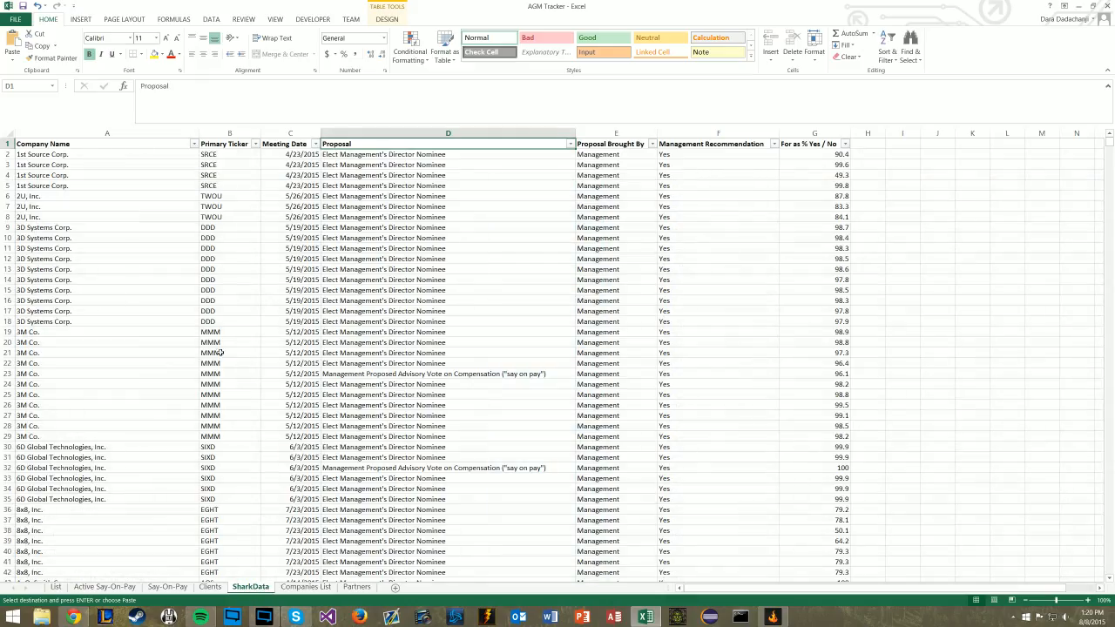
pyautogui.click(56, 587)
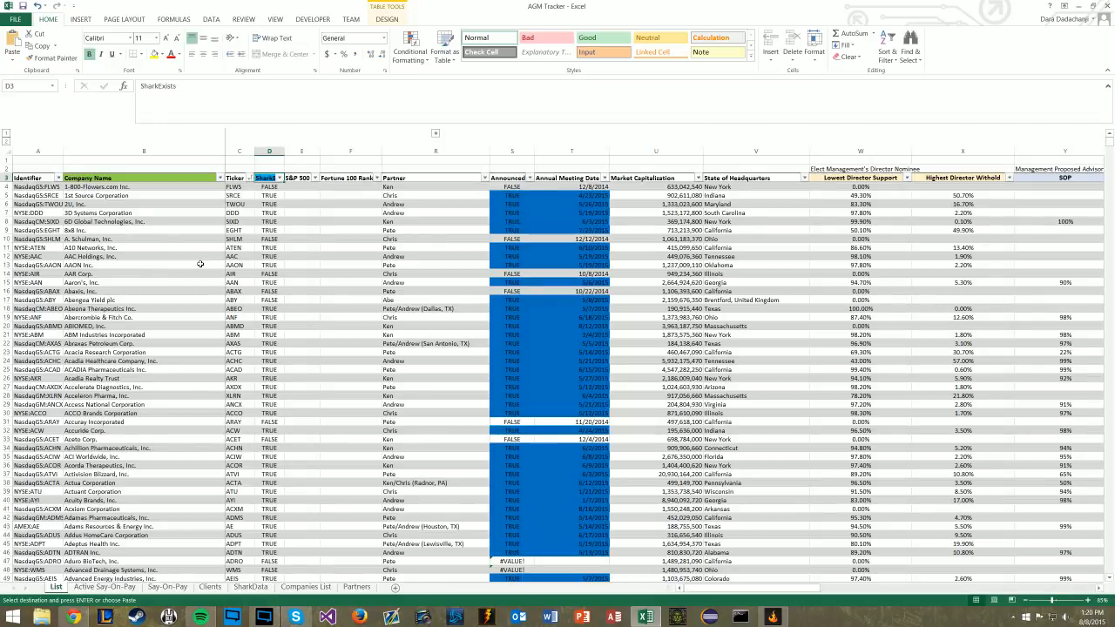
pyautogui.click(78, 206)
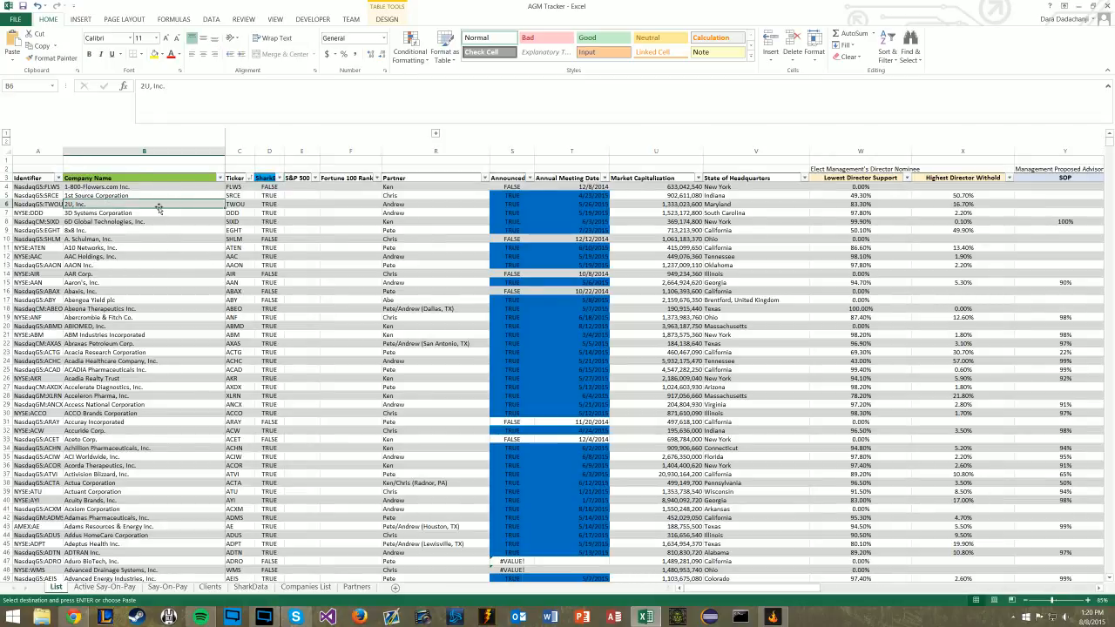
pyautogui.click(251, 587)
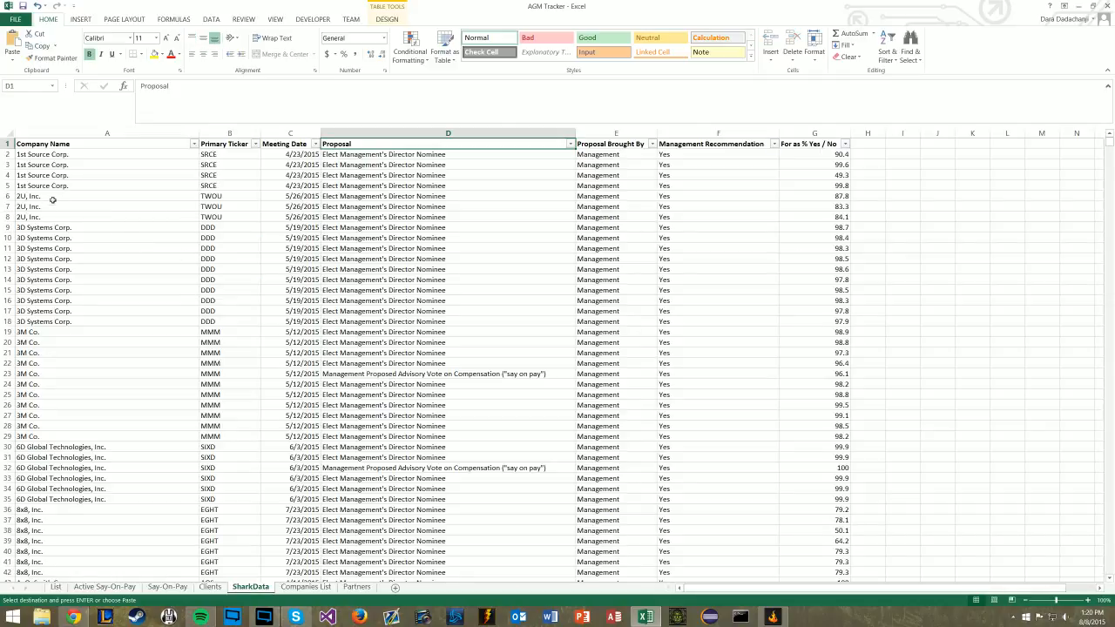
pyautogui.click(56, 587)
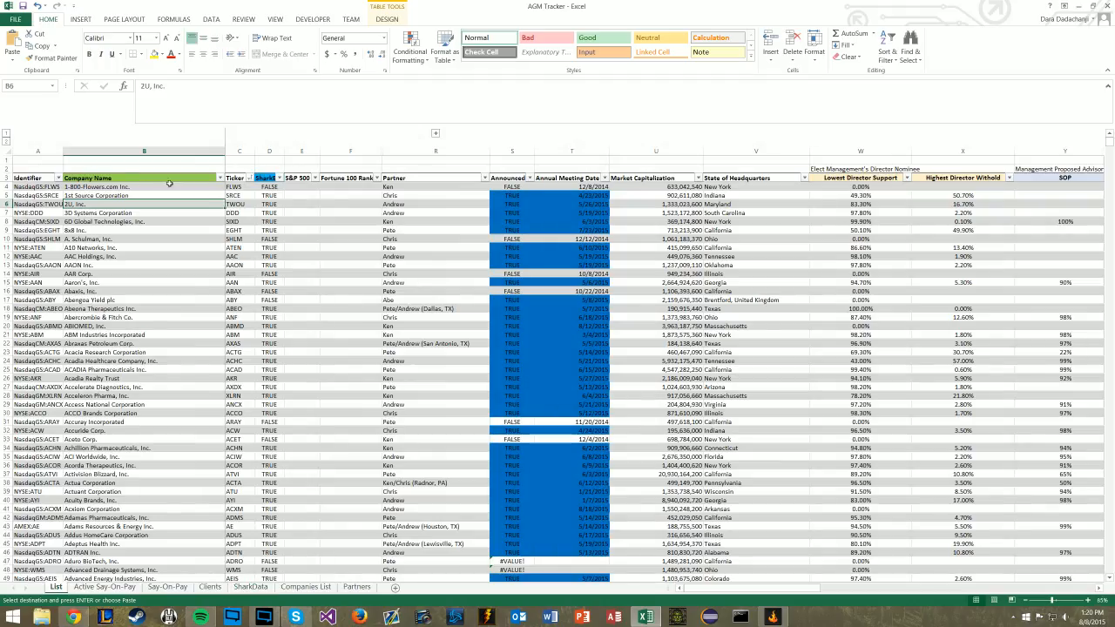
pyautogui.click(113, 195)
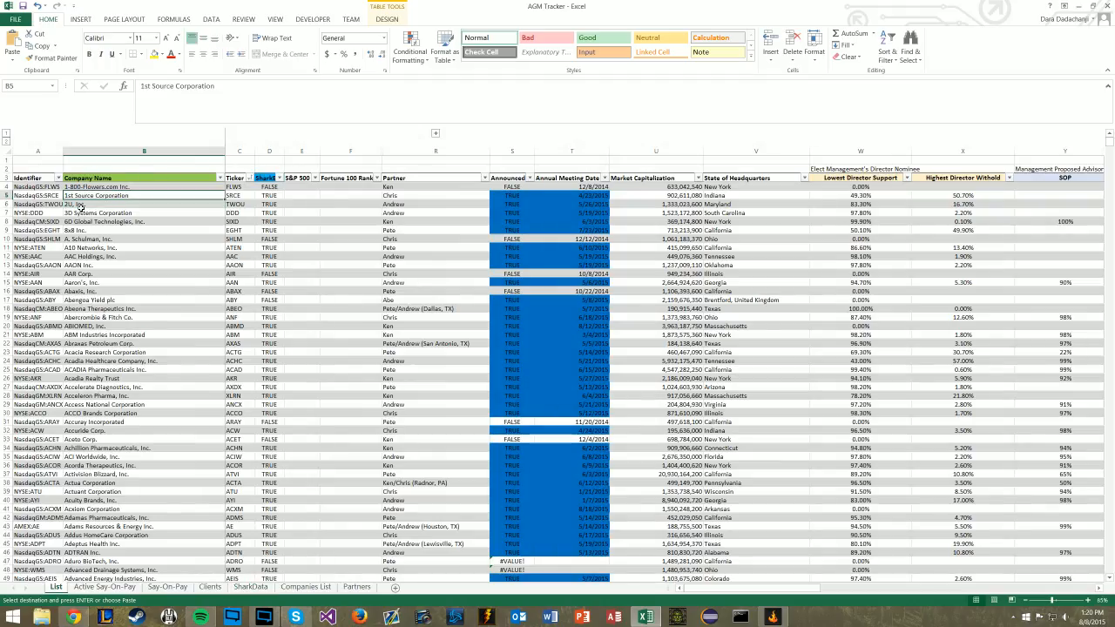
pyautogui.click(185, 186)
pyautogui.click(250, 587)
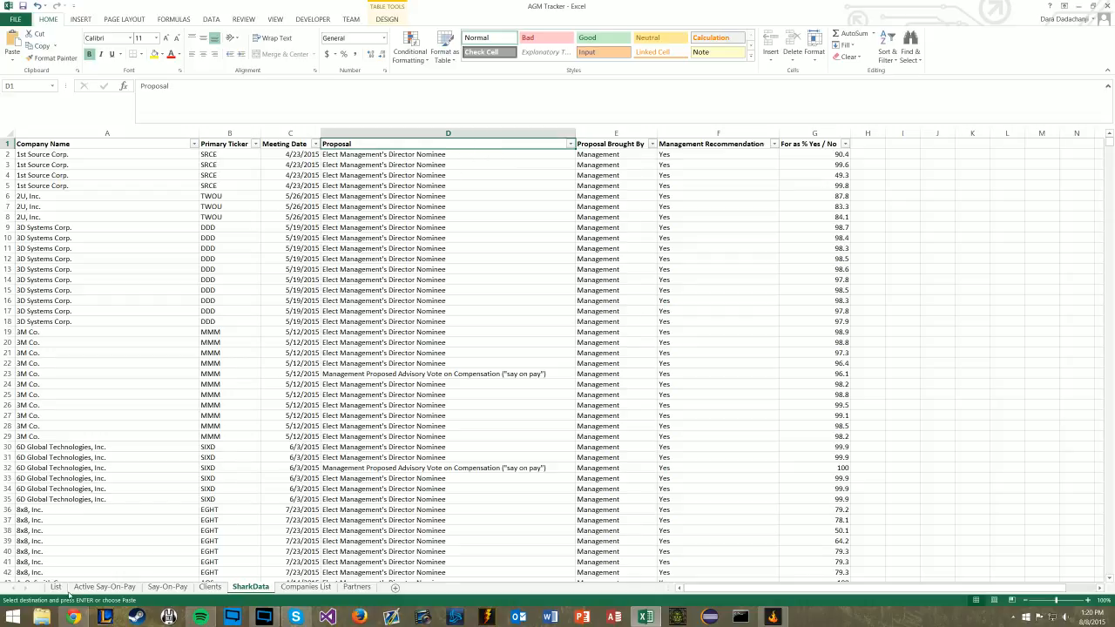
pyautogui.click(55, 587)
# Filter the List sheet's SharkExists column to show only FALSE rows.
pyautogui.click(270, 196)
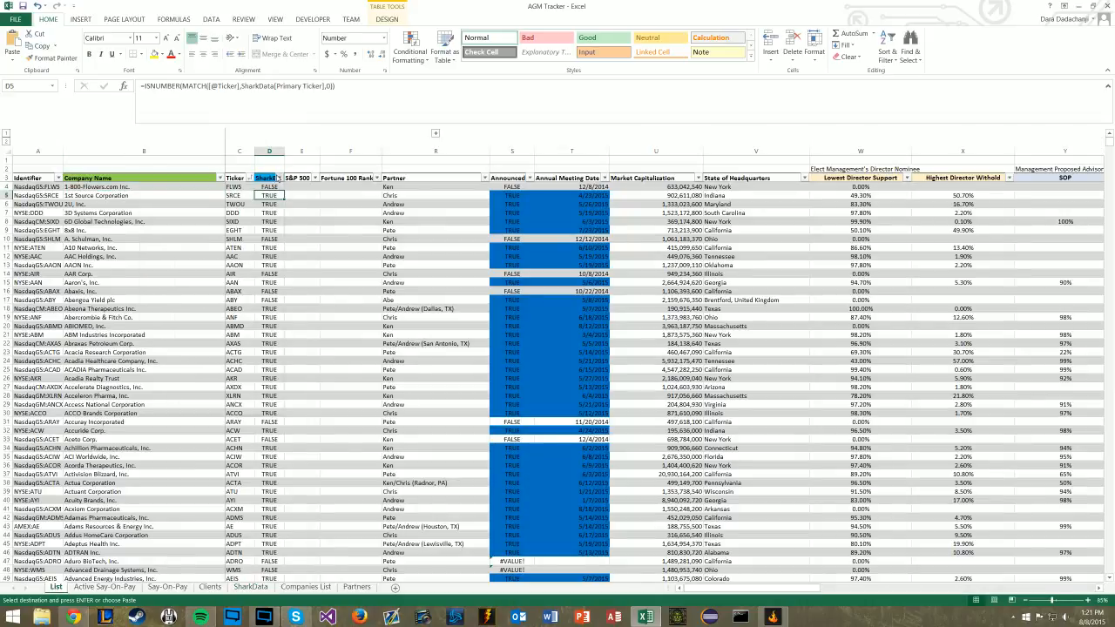
pyautogui.click(279, 178)
pyautogui.click(174, 301)
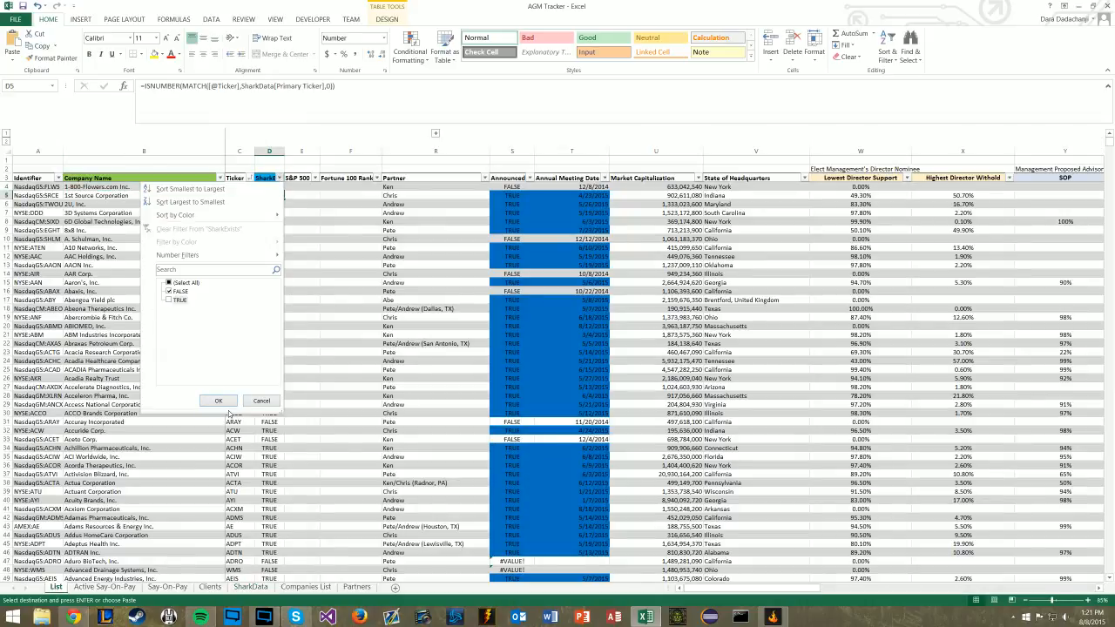
pyautogui.click(218, 401)
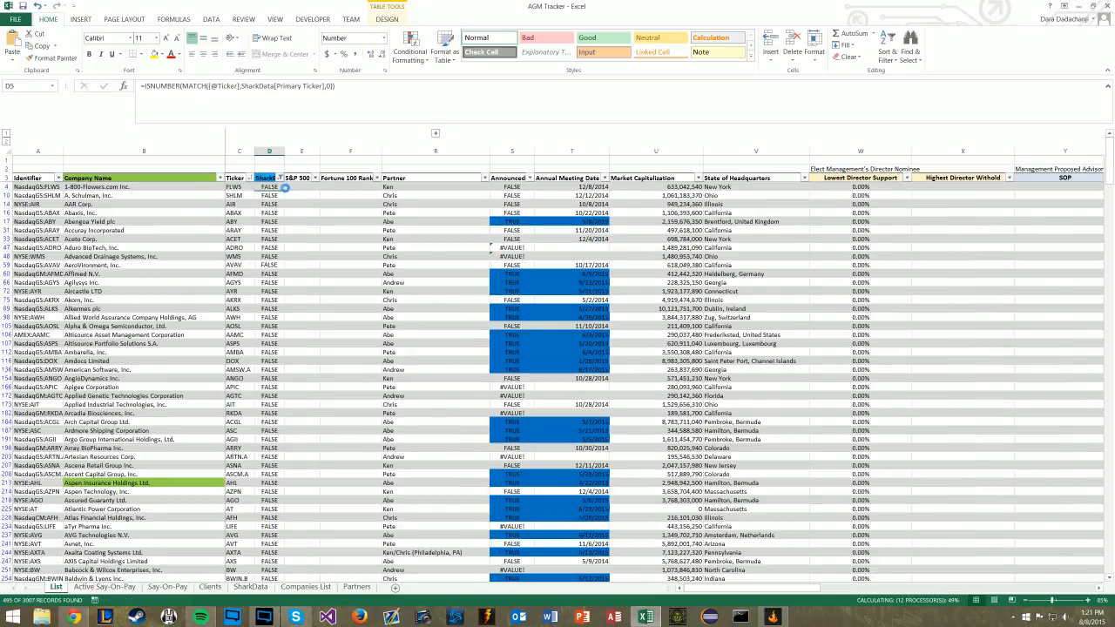
# Copy the Ticker column data of the filtered companies on the List sheet.
pyautogui.hotkey('ctrl', 'c')
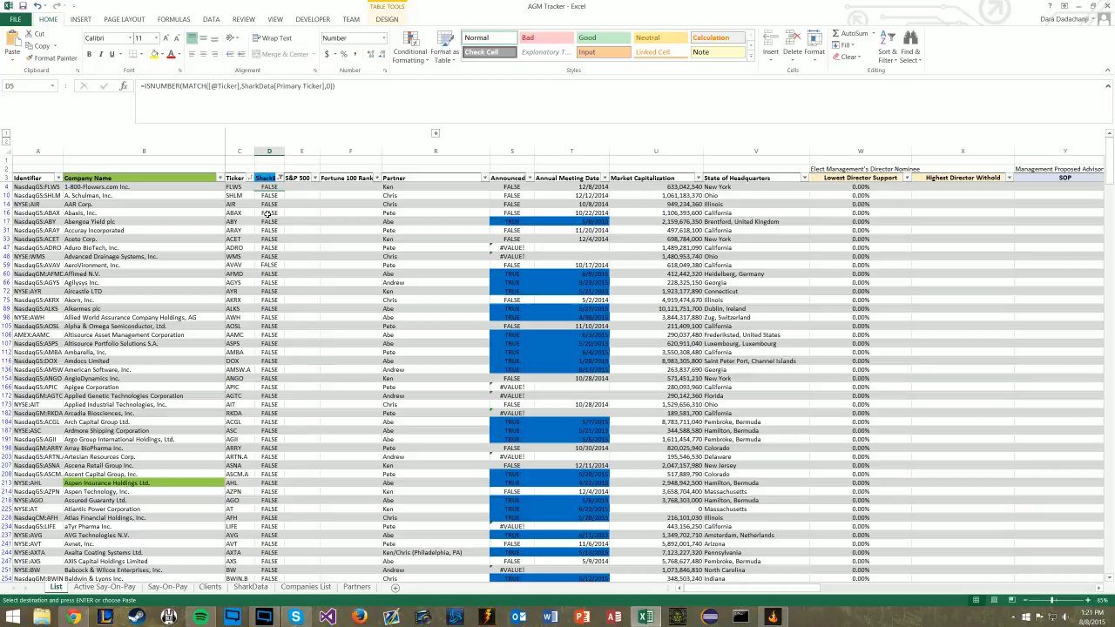
pyautogui.click(247, 174)
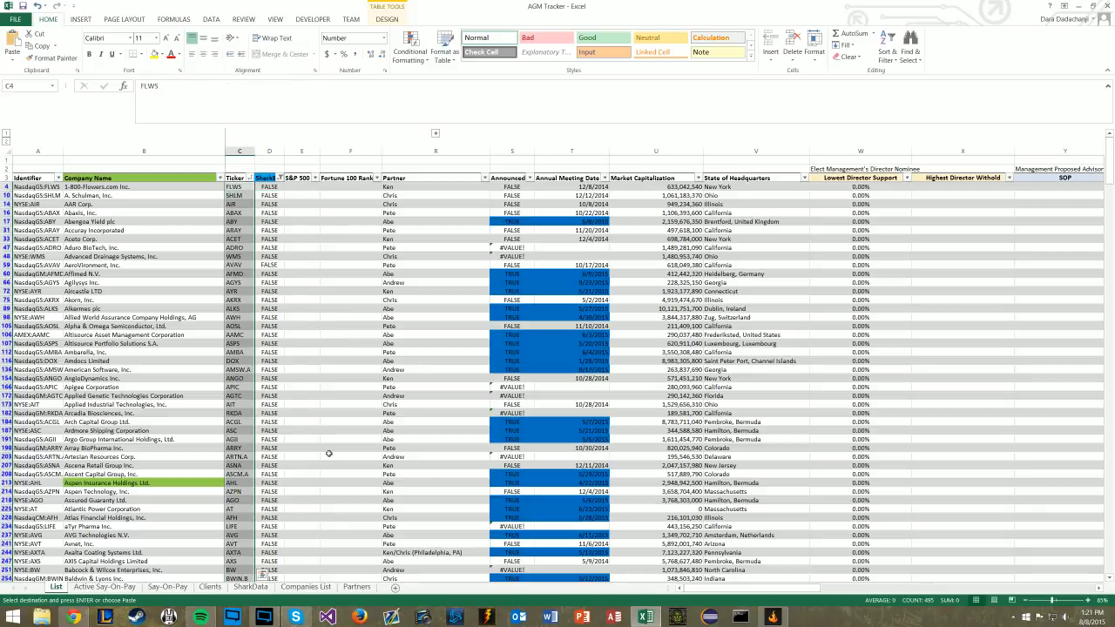
pyautogui.hotkey('ctrl', 'c')
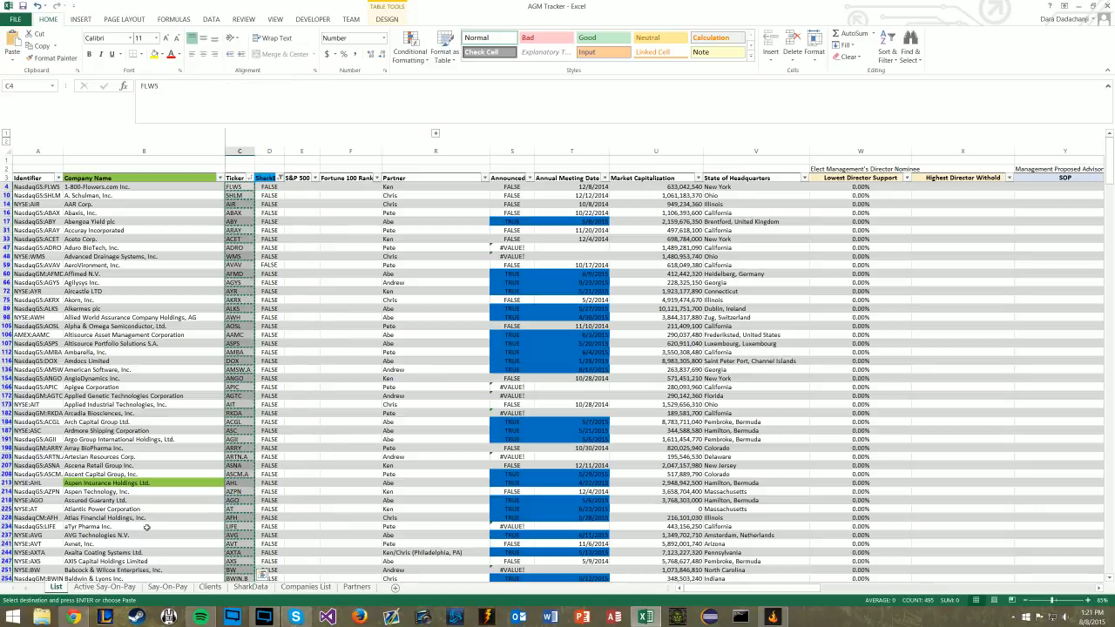
# Switch to SharkRepellent.net in the browser and open its Proxy Proposals query form.
pyautogui.click(76, 617)
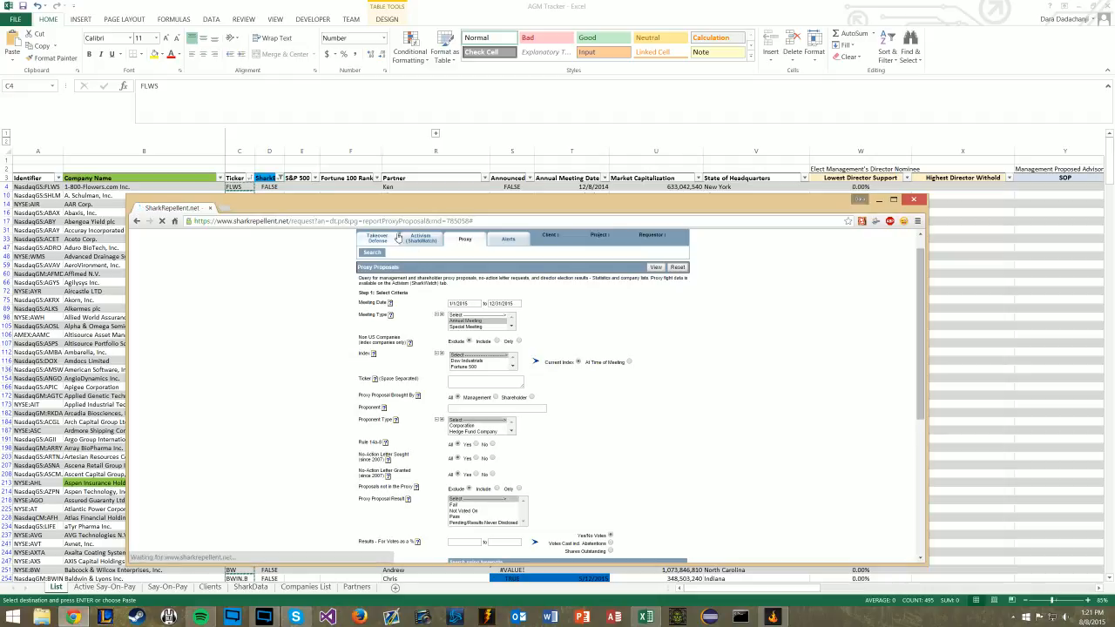
pyautogui.moveTo(430, 203); pyautogui.dragTo(409, 90)
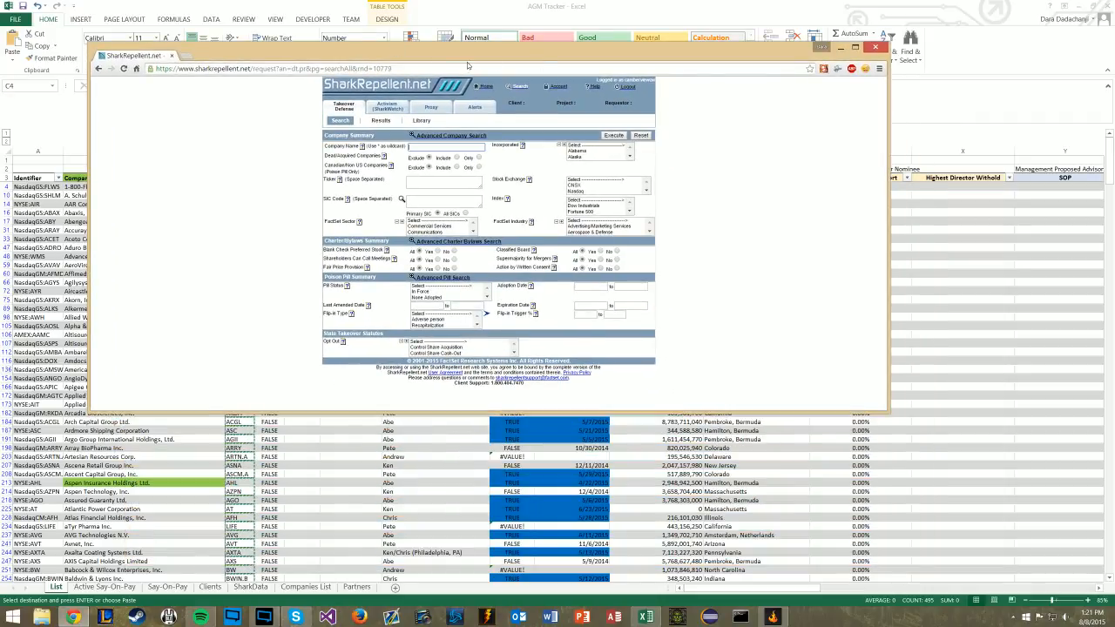
pyautogui.moveTo(482, 95); pyautogui.dragTo(497, 228)
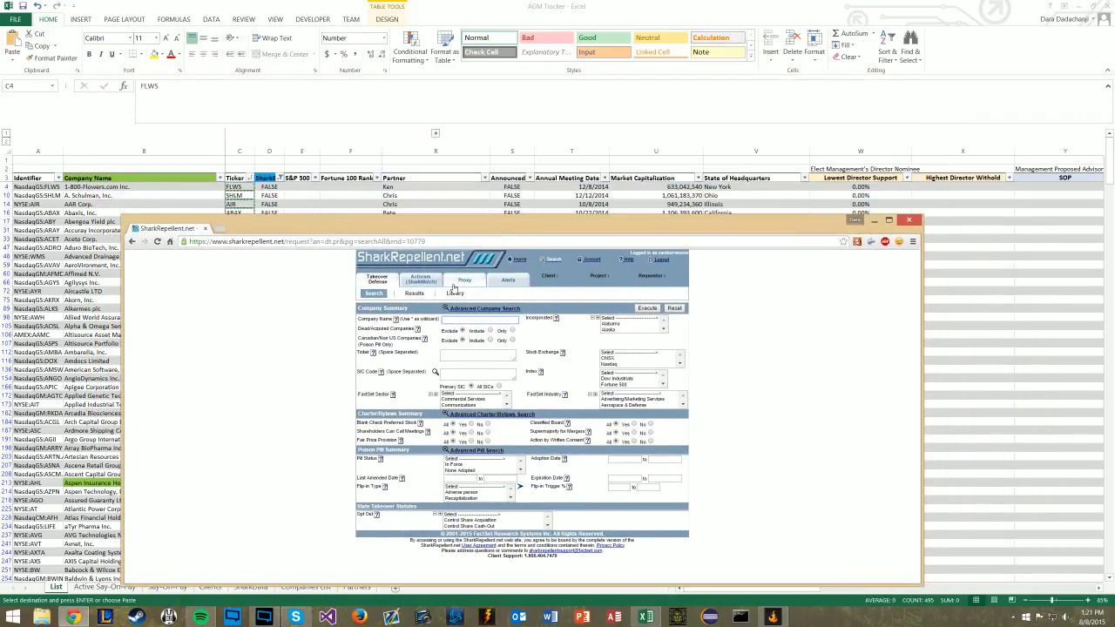
pyautogui.click(477, 280)
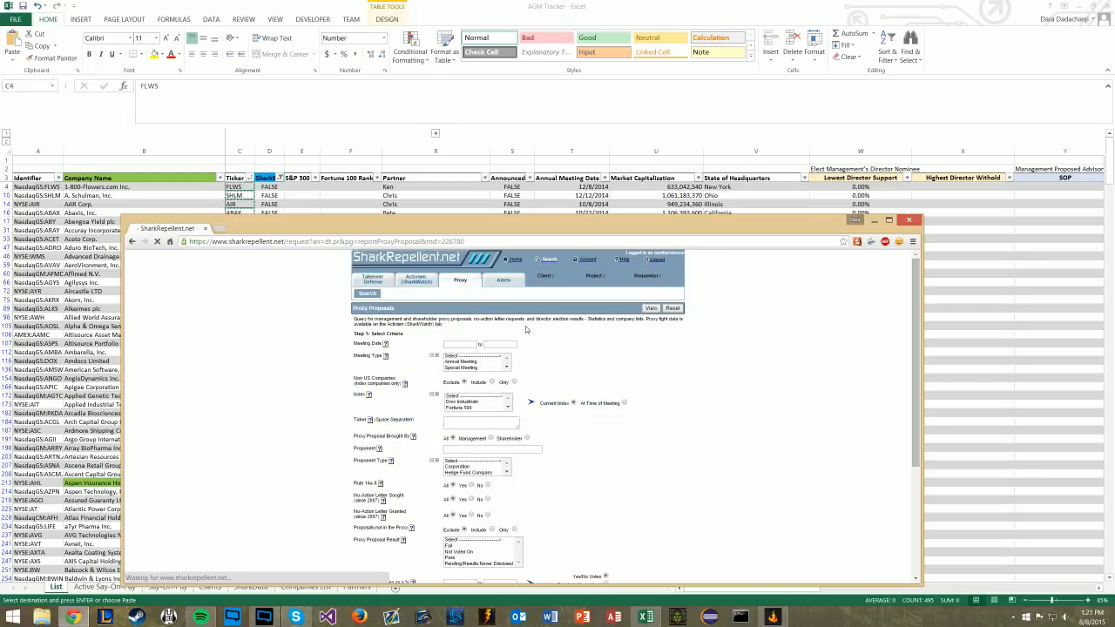
# Paste the copied company tickers into the Ticker criterion of the Proxy Proposals query.
pyautogui.click(459, 422)
pyautogui.rightClick(459, 421)
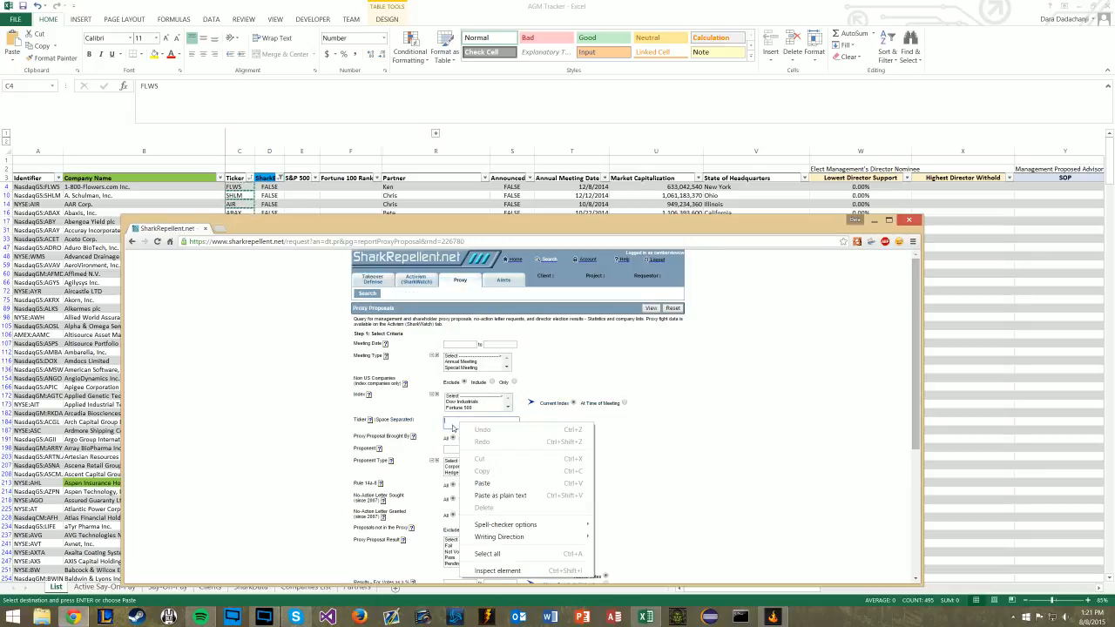
pyautogui.click(488, 482)
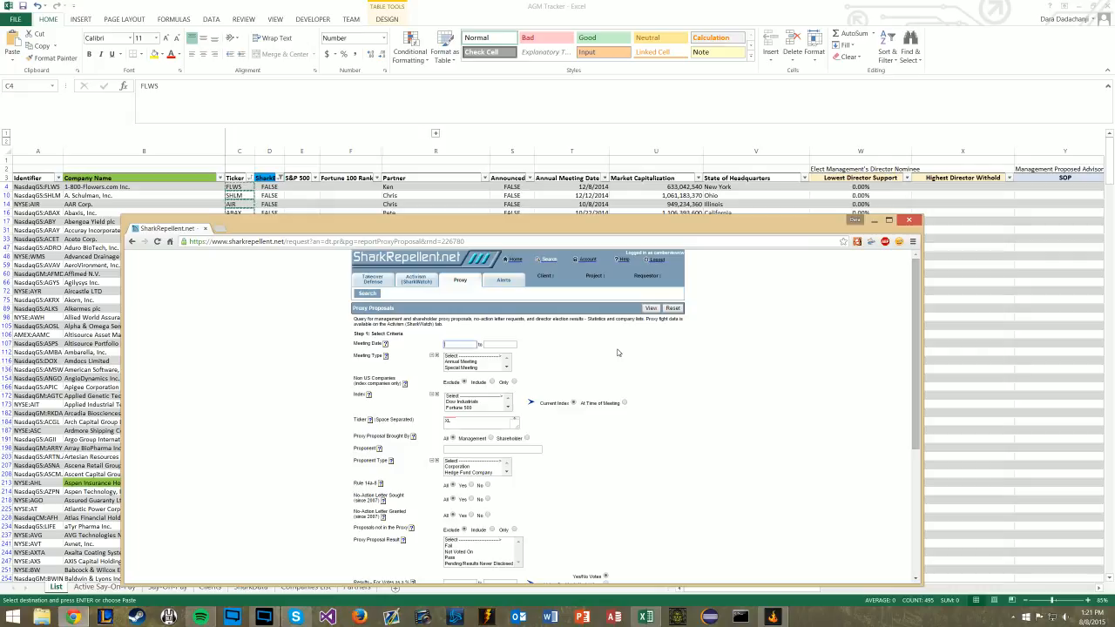
# Restrict the Proxy Proposals query to Annual Meeting types with meeting dates from 1/1/2015 to 12/31/2015.
pyautogui.click(467, 363)
pyautogui.click(454, 344)
pyautogui.write('1/1/2015')
pyautogui.press('Tab')
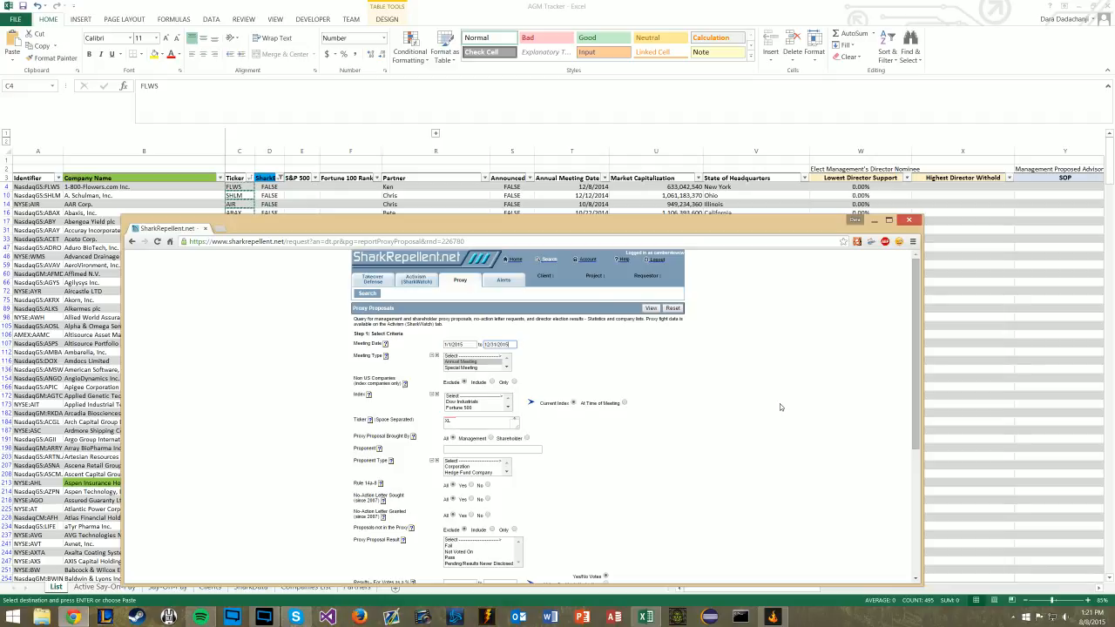
# Search the proposal keywords for "Say on" and include Management Proposed Advisory Vote on Compensation ("say on pay") in the query.
pyautogui.scroll(-3, 807, 364)
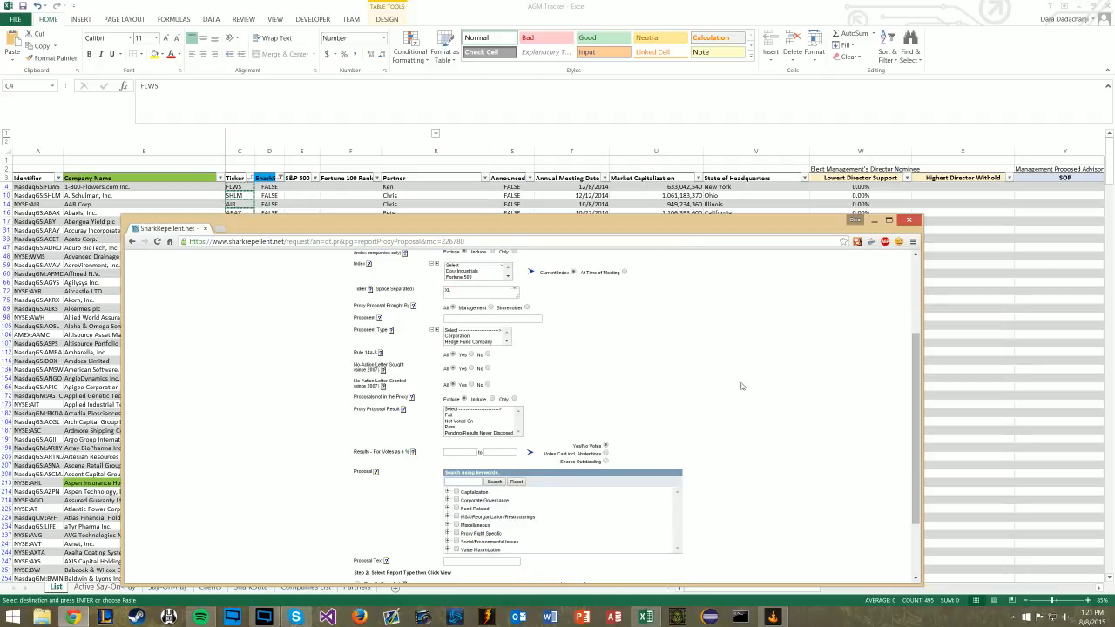
pyautogui.click(456, 482)
pyautogui.press('Return')
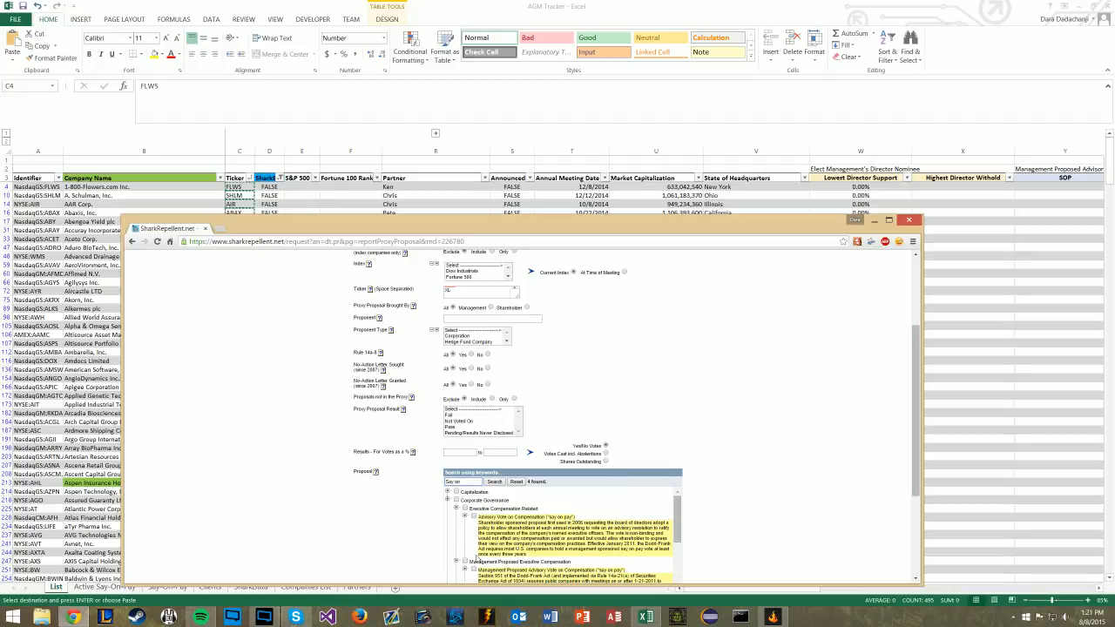
pyautogui.scroll(-1, 732, 471)
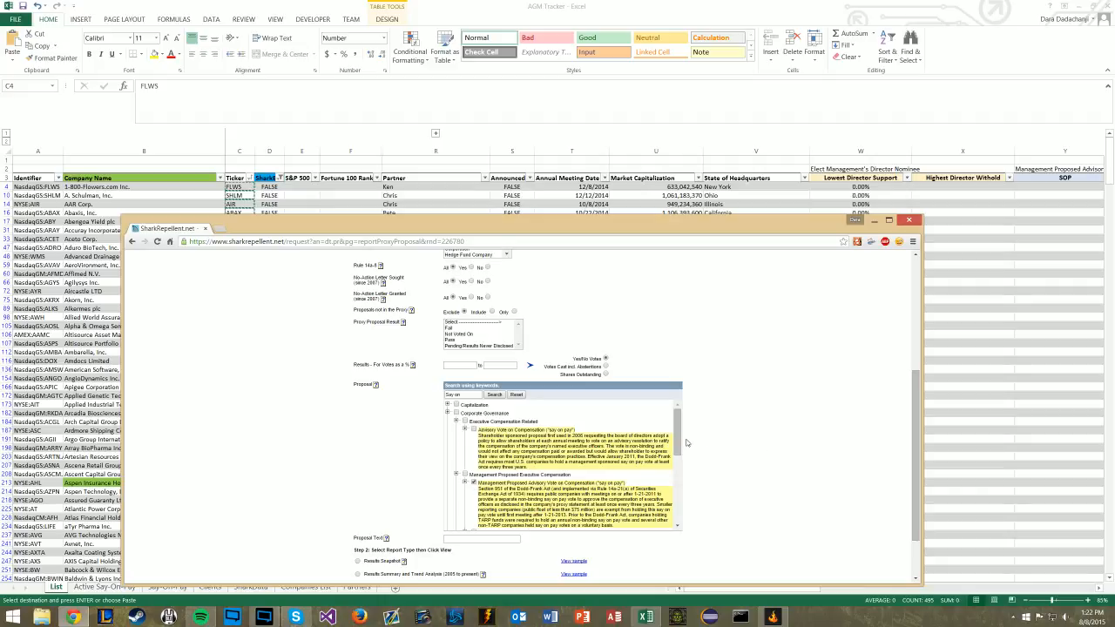
pyautogui.moveTo(679, 445); pyautogui.dragTo(679, 456)
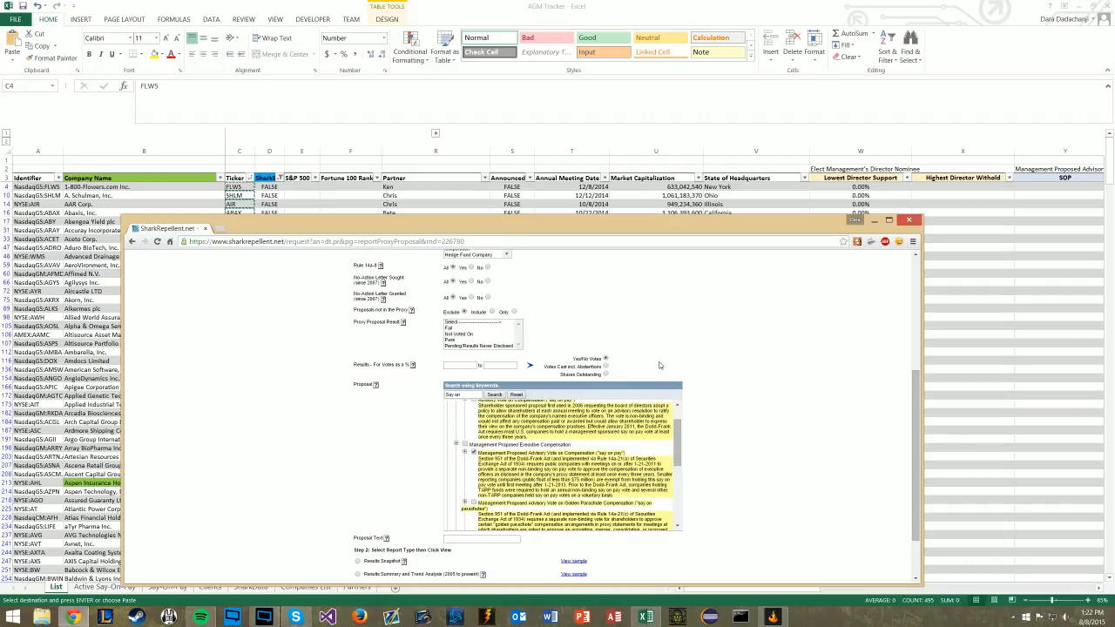
# Search the proposal keywords for "Elect manage" and include Elect Management's Director Nominee in the query.
pyautogui.moveTo(472, 395); pyautogui.dragTo(282, 364)
pyautogui.write('Elect managem')
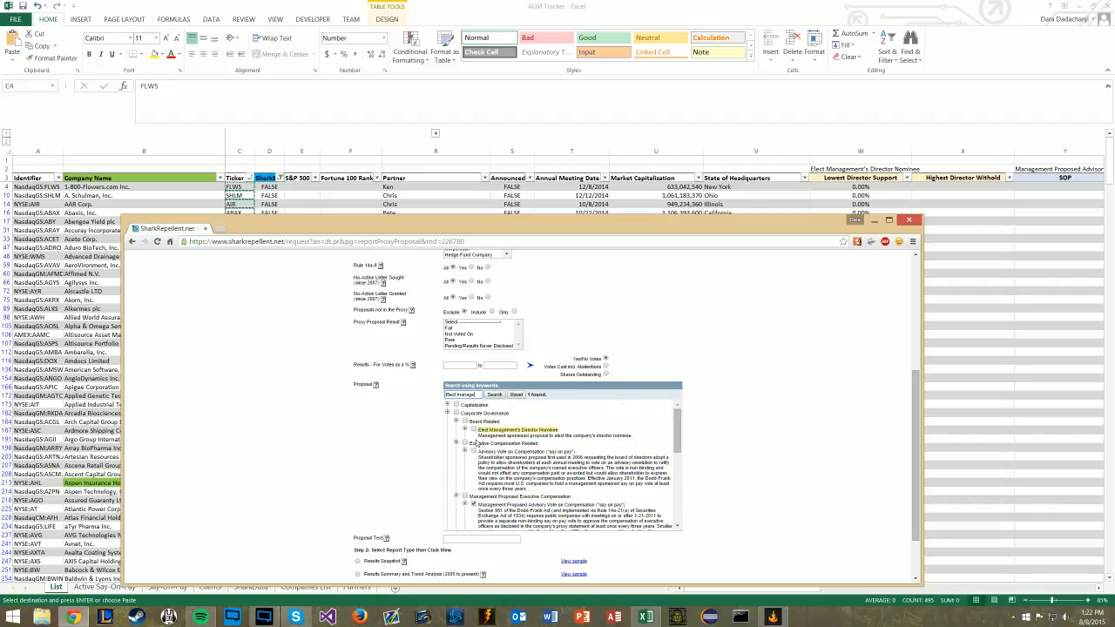
pyautogui.click(473, 430)
# Search the proposal keywords for "proxy Ac" and include Shareholder Nominee in Company Proxy (Proxy Access) in the query.
pyautogui.moveTo(478, 395); pyautogui.dragTo(284, 327)
pyautogui.press('BackSpace')
pyautogui.click(494, 396)
pyautogui.scroll(-5, 557, 481)
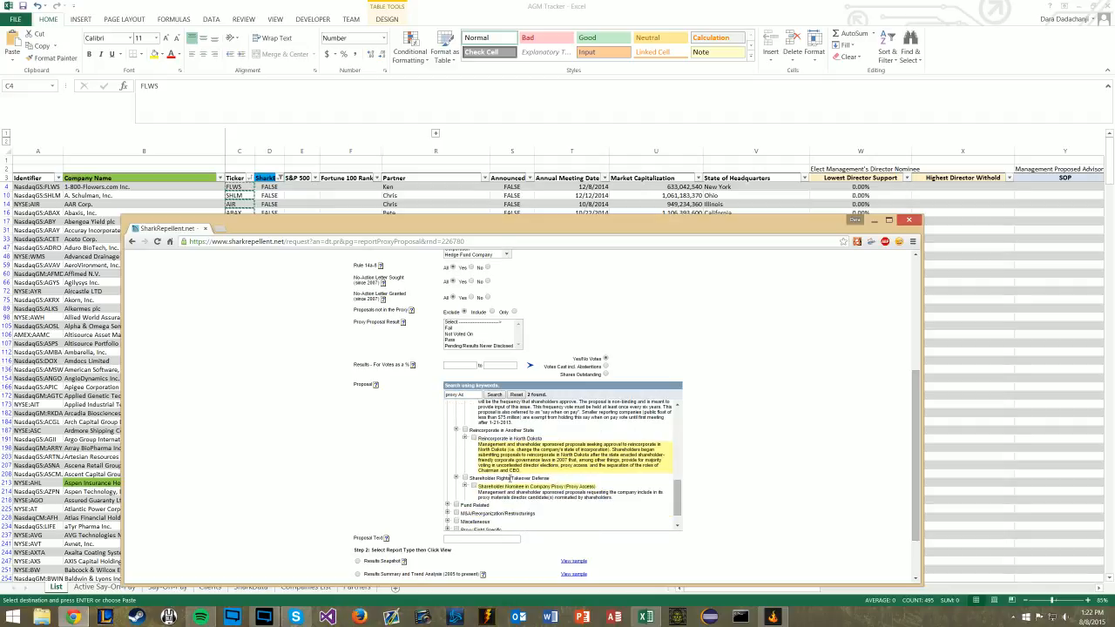
pyautogui.click(473, 487)
pyautogui.scroll(-1, 351, 502)
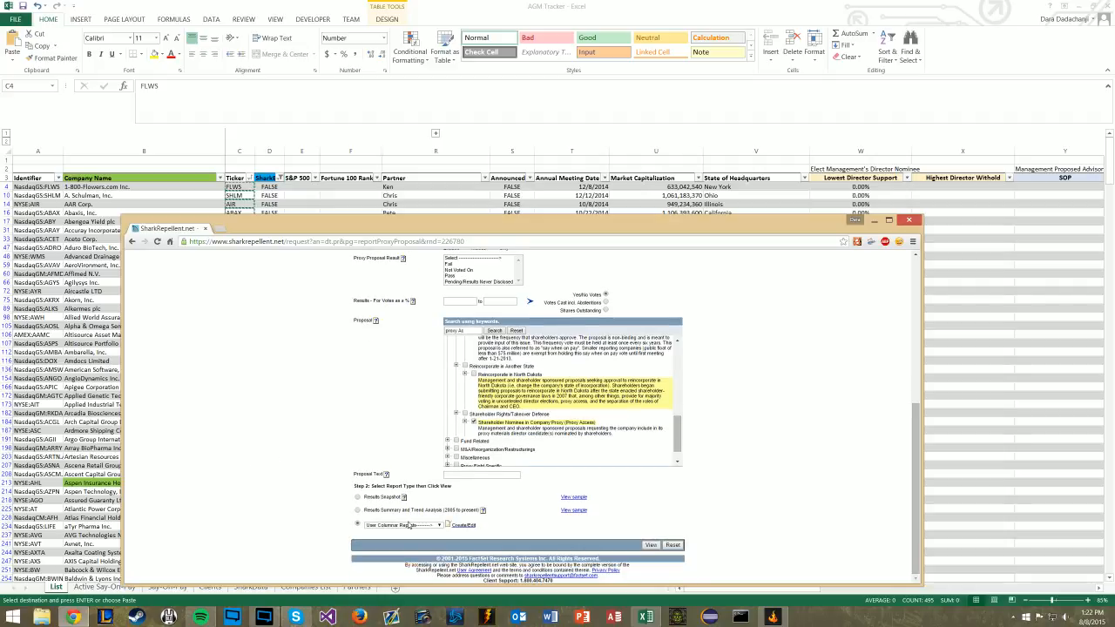
# Open the columnar report editor for the Proxy Proposals query and delete the existing Demo report.
pyautogui.scroll(4, 390, 504)
pyautogui.scroll(-3, 375, 431)
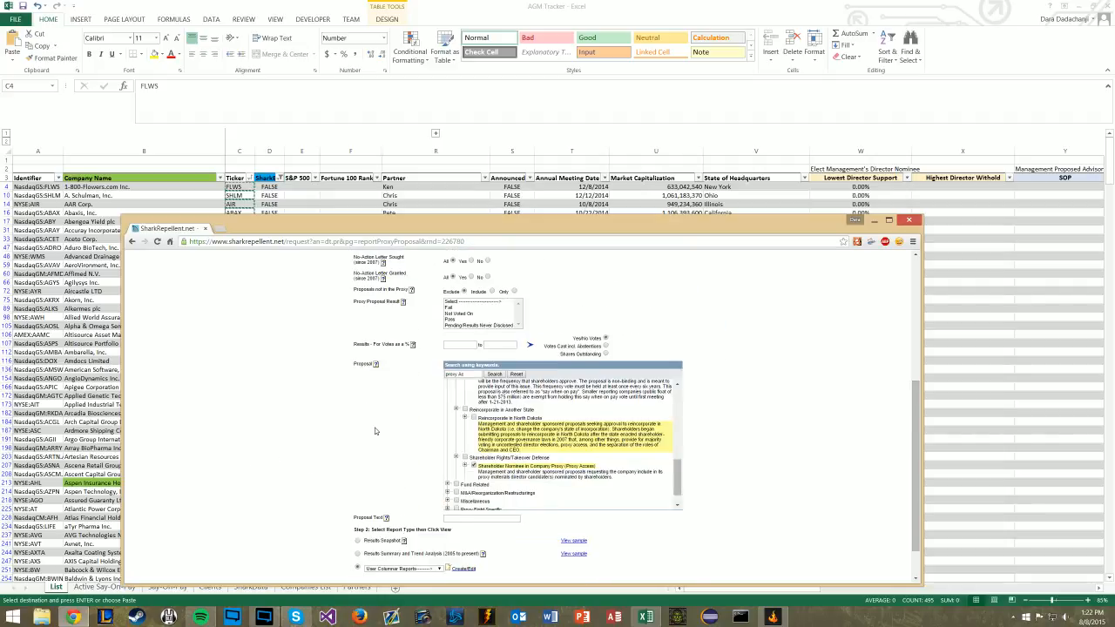
pyautogui.click(464, 568)
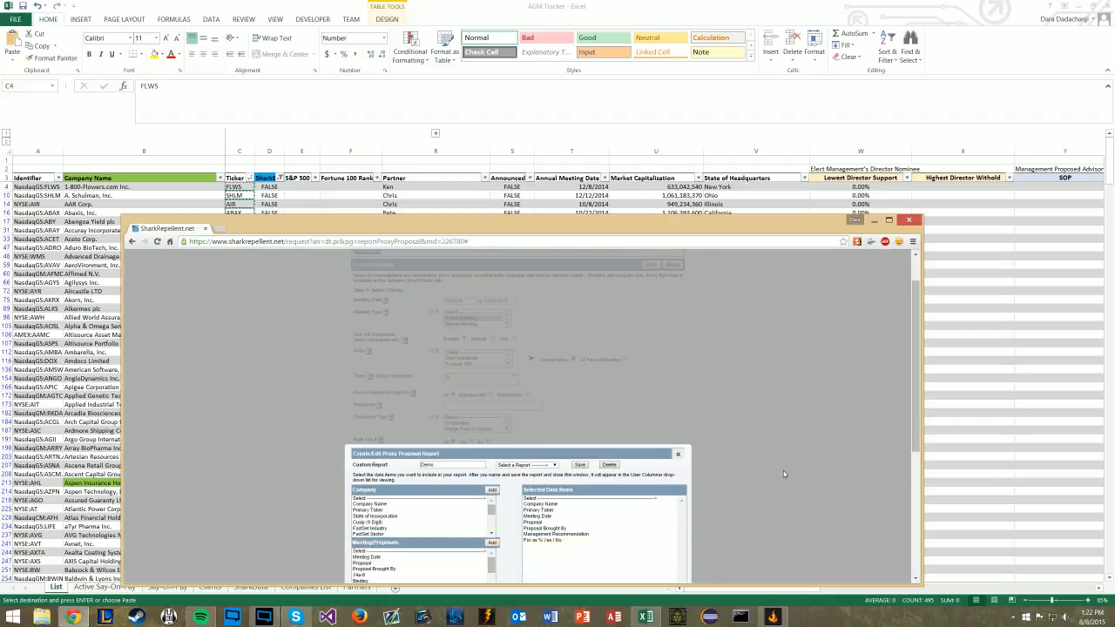
pyautogui.scroll(-1, 783, 474)
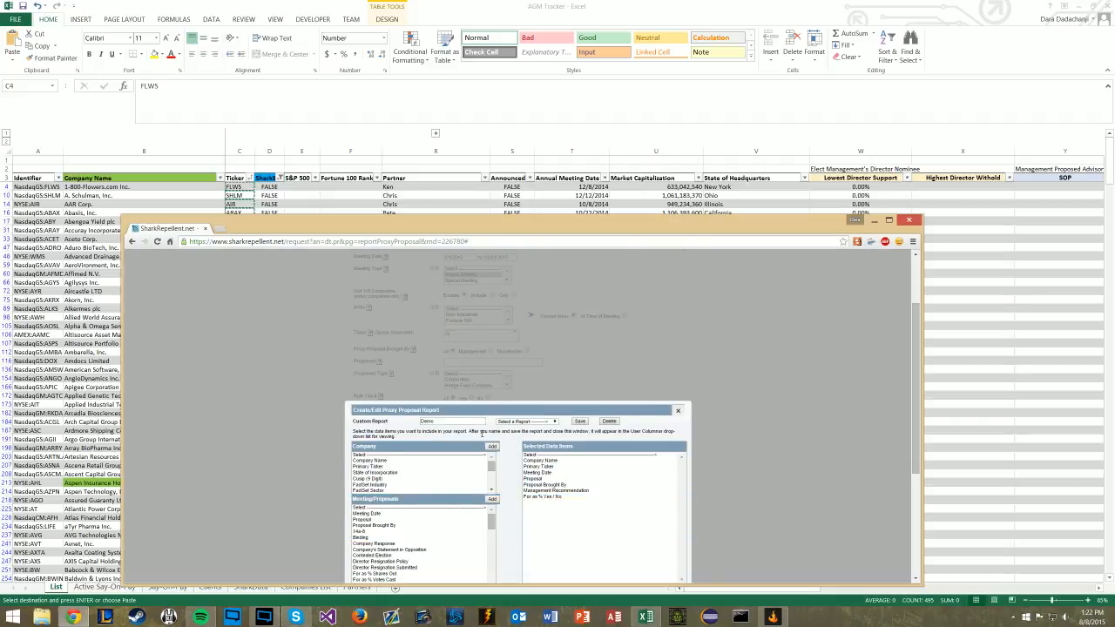
pyautogui.click(604, 421)
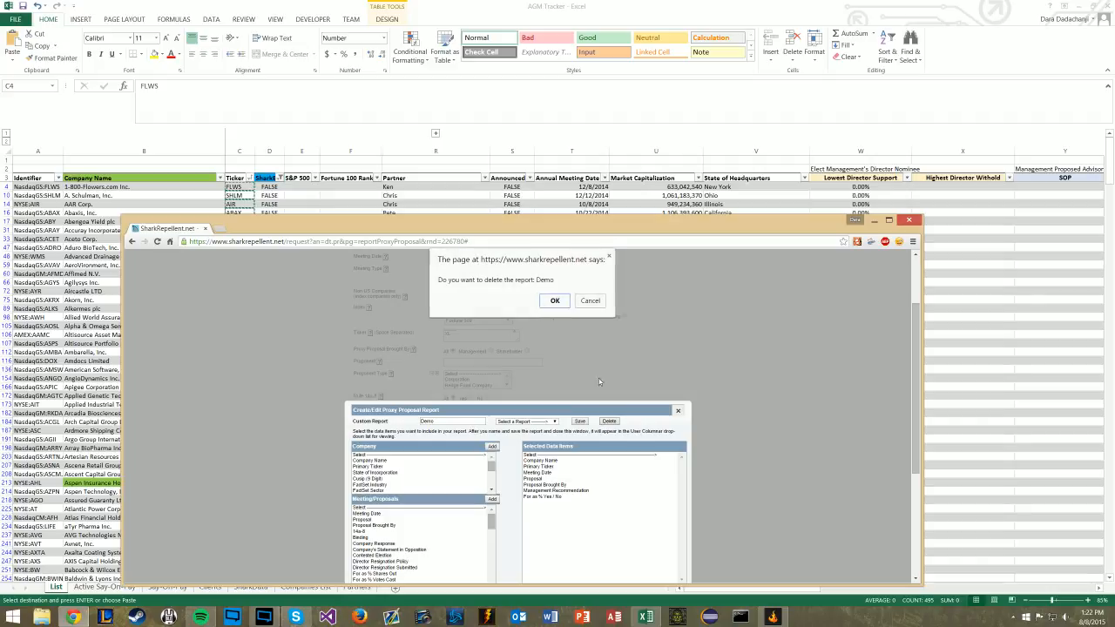
pyautogui.click(555, 300)
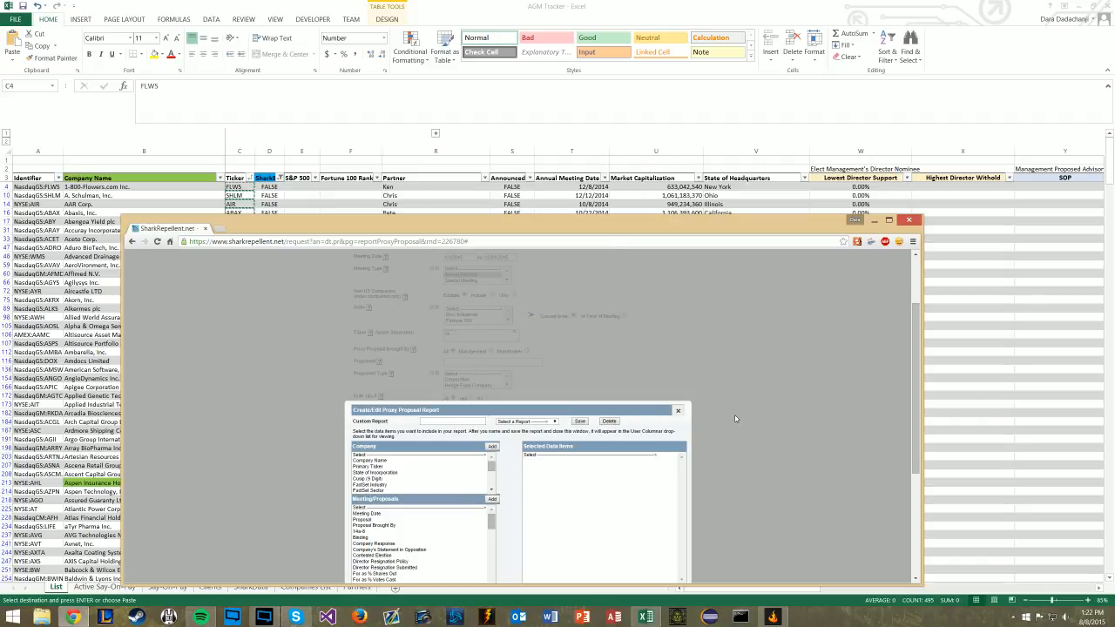
pyautogui.scroll(-1, 735, 419)
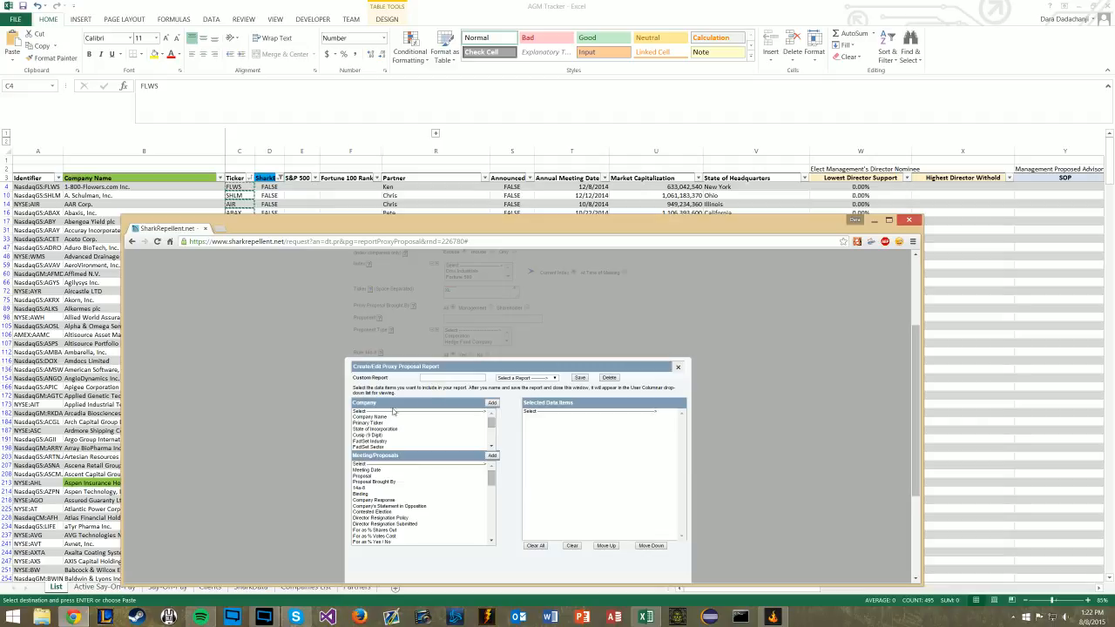
# Switch to Excel to check the SharkData sheet's column headers, and return to the report editor in the browser.
pyautogui.click(464, 191)
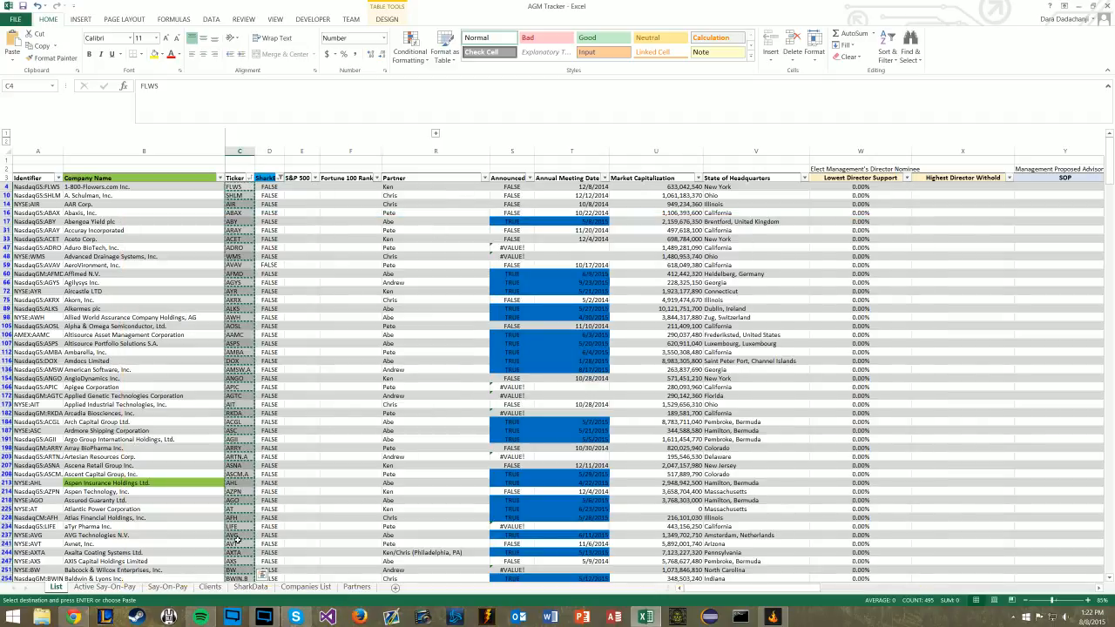
pyautogui.click(250, 586)
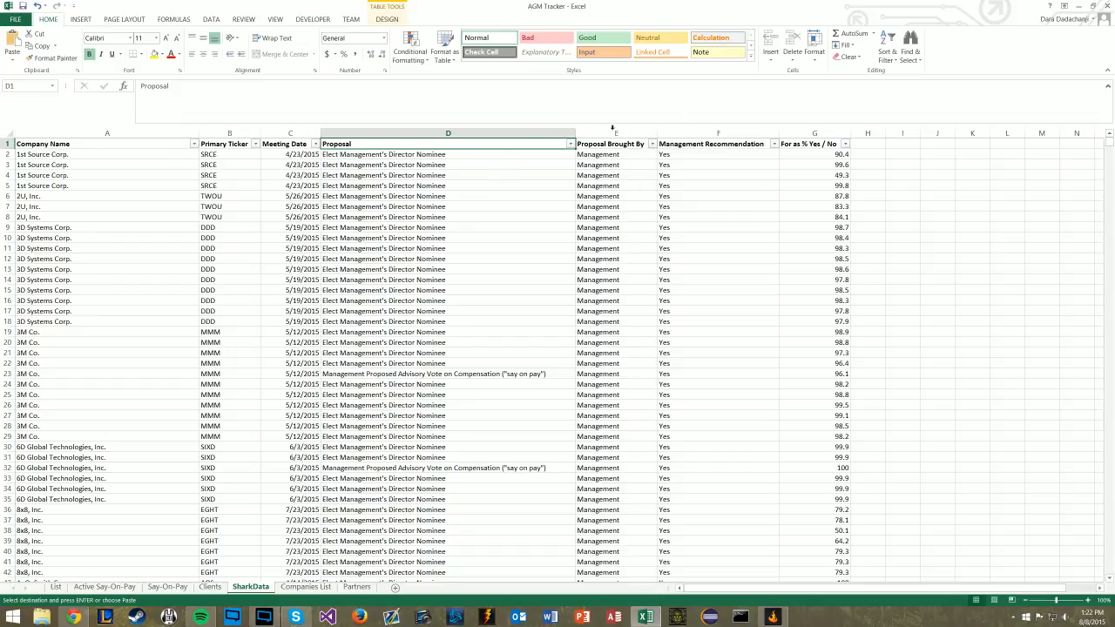
pyautogui.click(73, 617)
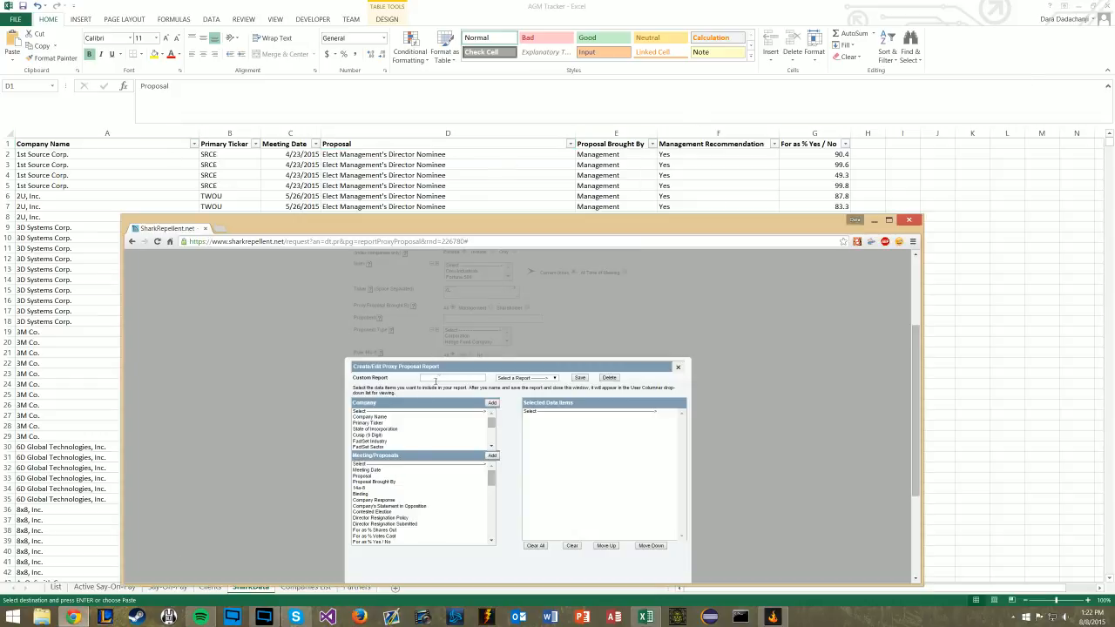
# Add the company data items Company Name and Primary Ticker to the custom report.
pyautogui.click(373, 417)
pyautogui.click(493, 404)
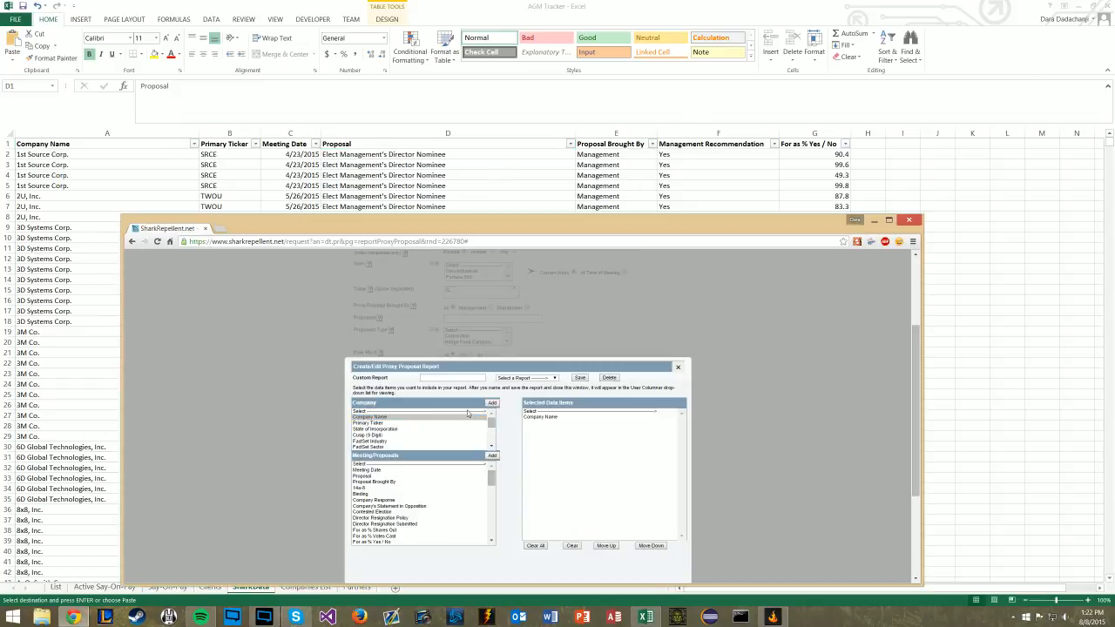
pyautogui.doubleClick(380, 423)
# Add the meeting data items Meeting Date, Proposal and Proposal Brought By to the custom report.
pyautogui.click(380, 470)
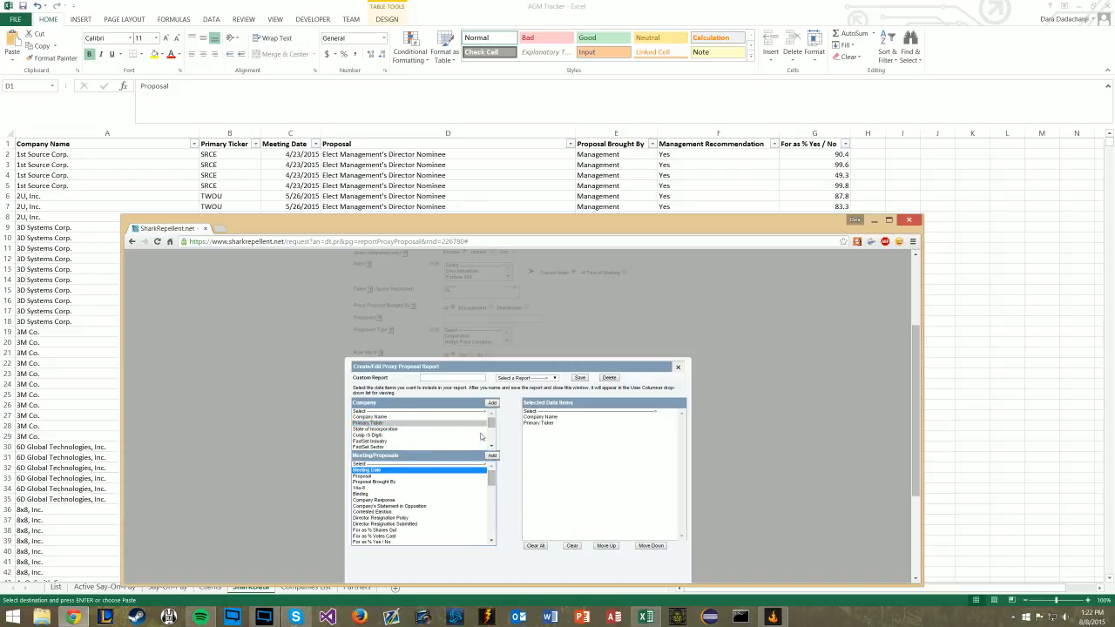
pyautogui.click(491, 457)
pyautogui.click(450, 475)
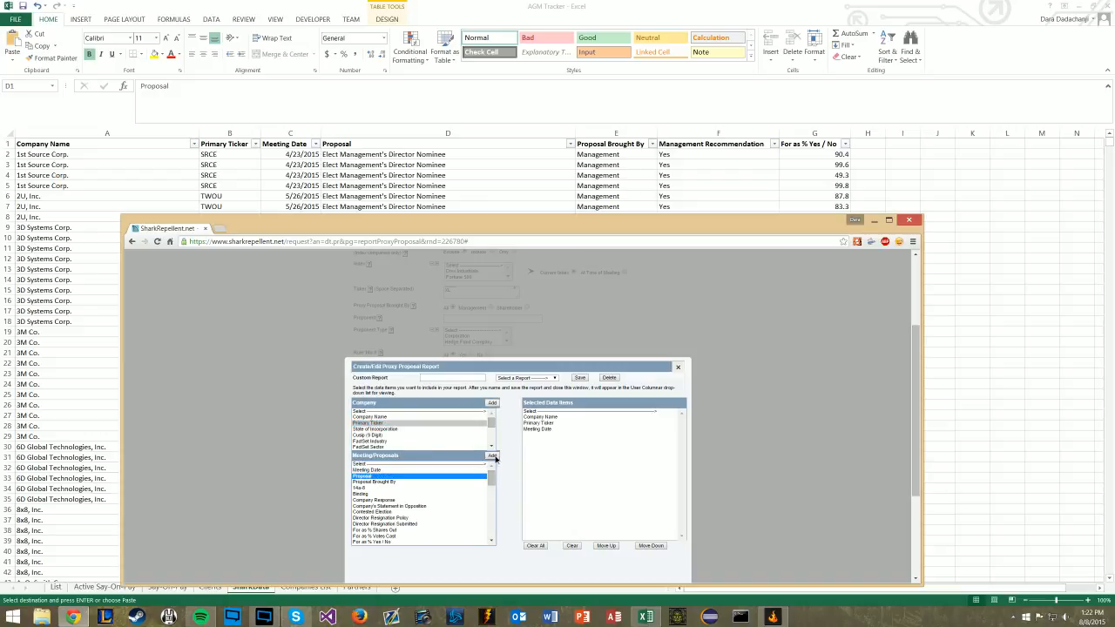
pyautogui.click(492, 456)
pyautogui.click(383, 481)
pyautogui.click(495, 455)
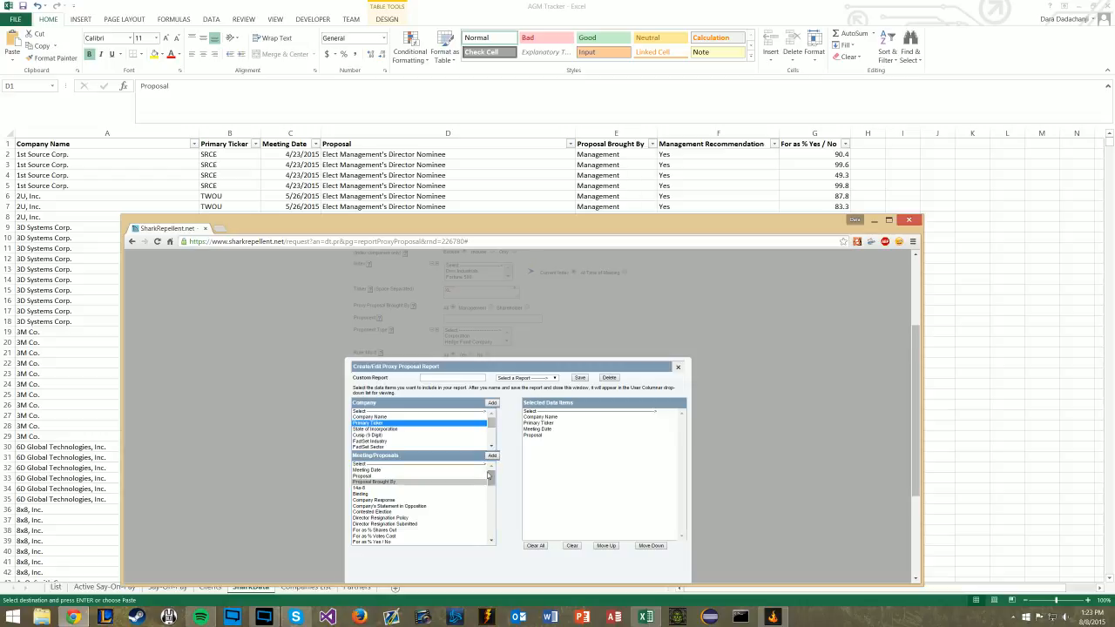
pyautogui.click(402, 482)
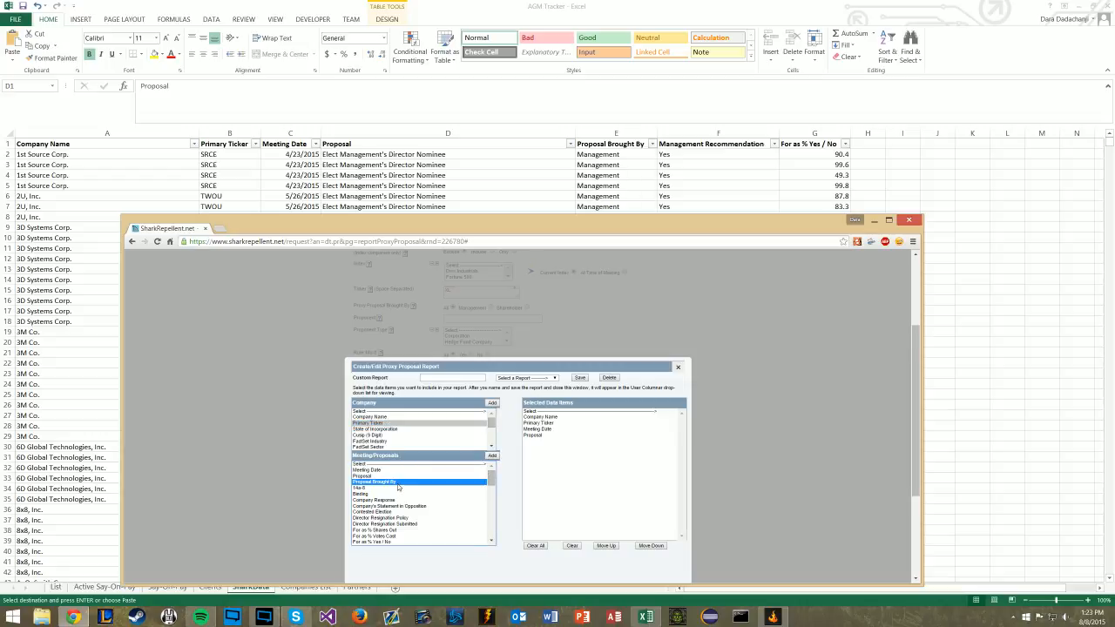
pyautogui.click(493, 456)
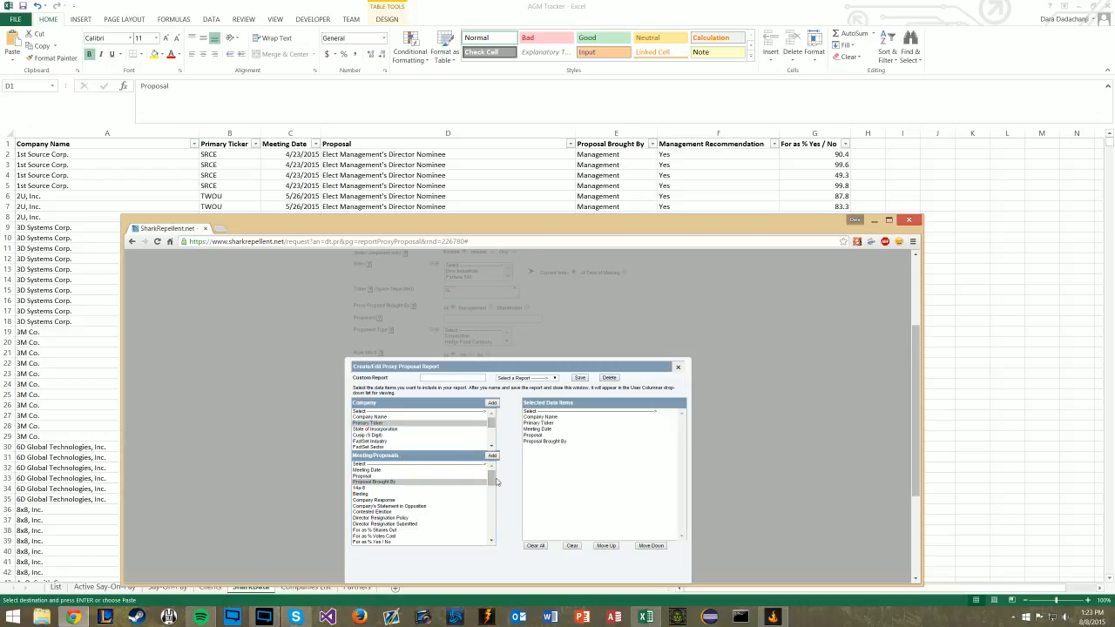
# Add the Management Recommendation and For as % Yes / No data items to the custom report.
pyautogui.click(493, 482)
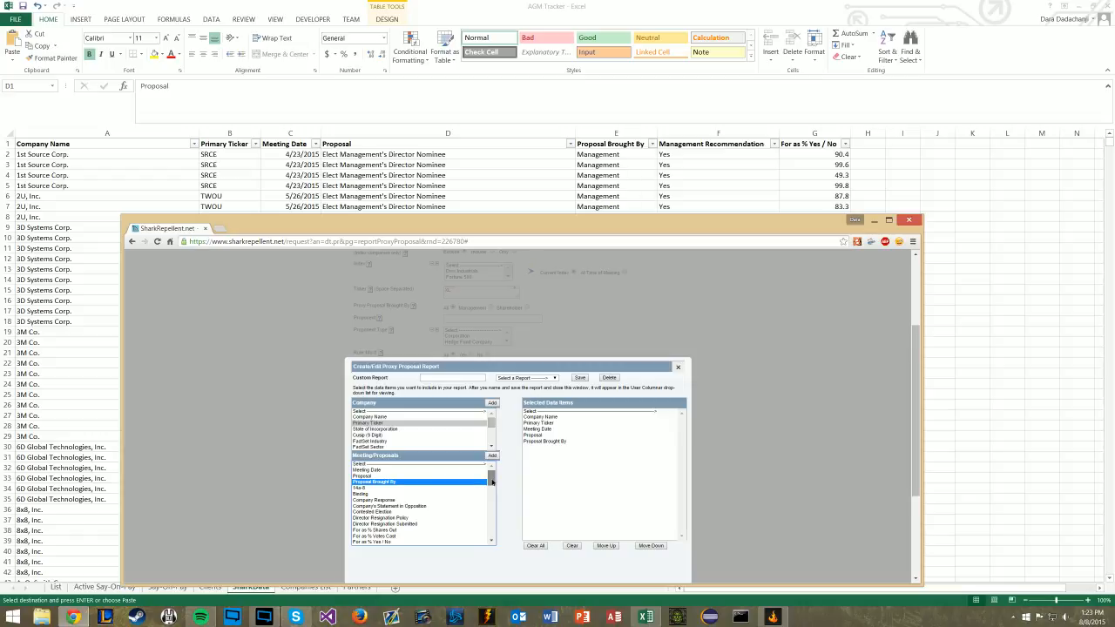
pyautogui.moveTo(492, 482); pyautogui.dragTo(492, 496)
pyautogui.click(405, 473)
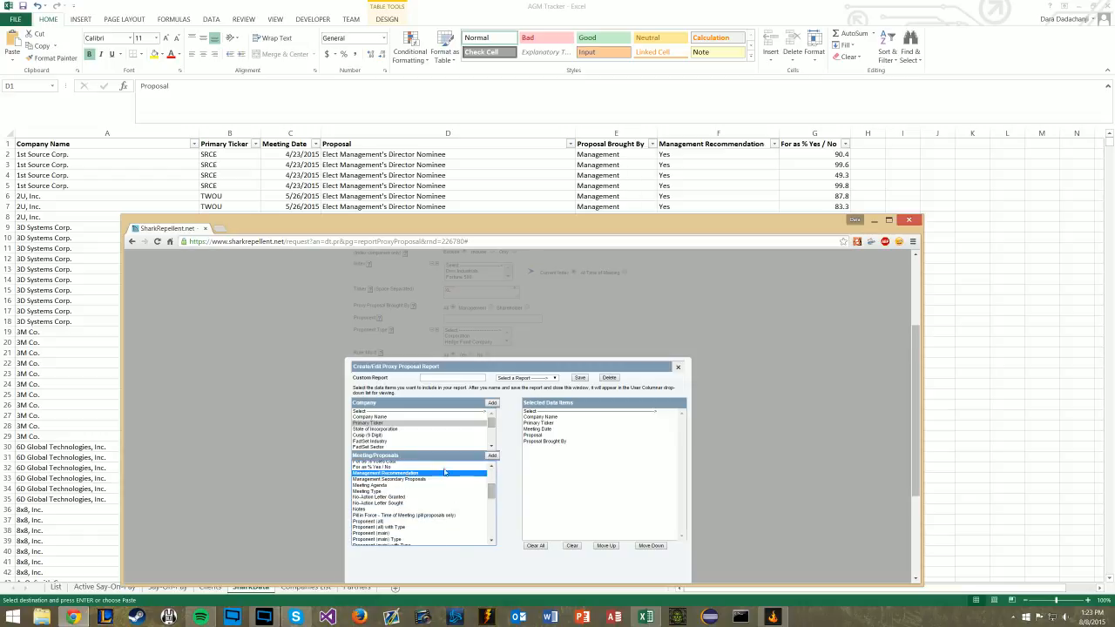
pyautogui.click(493, 455)
pyautogui.scroll(3, 460, 480)
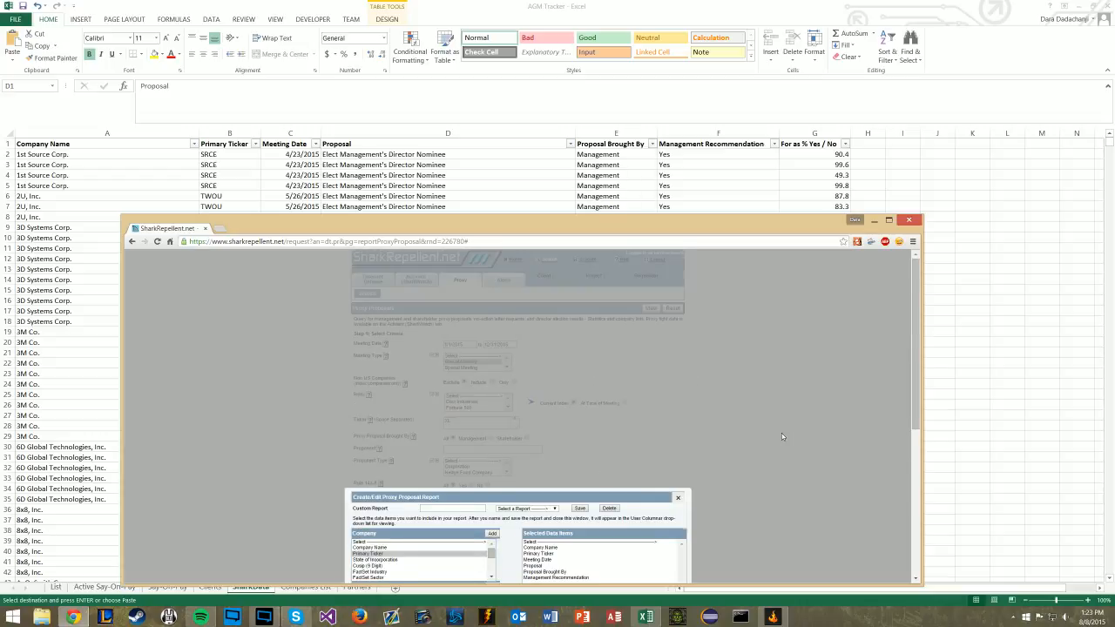
pyautogui.scroll(-3, 782, 436)
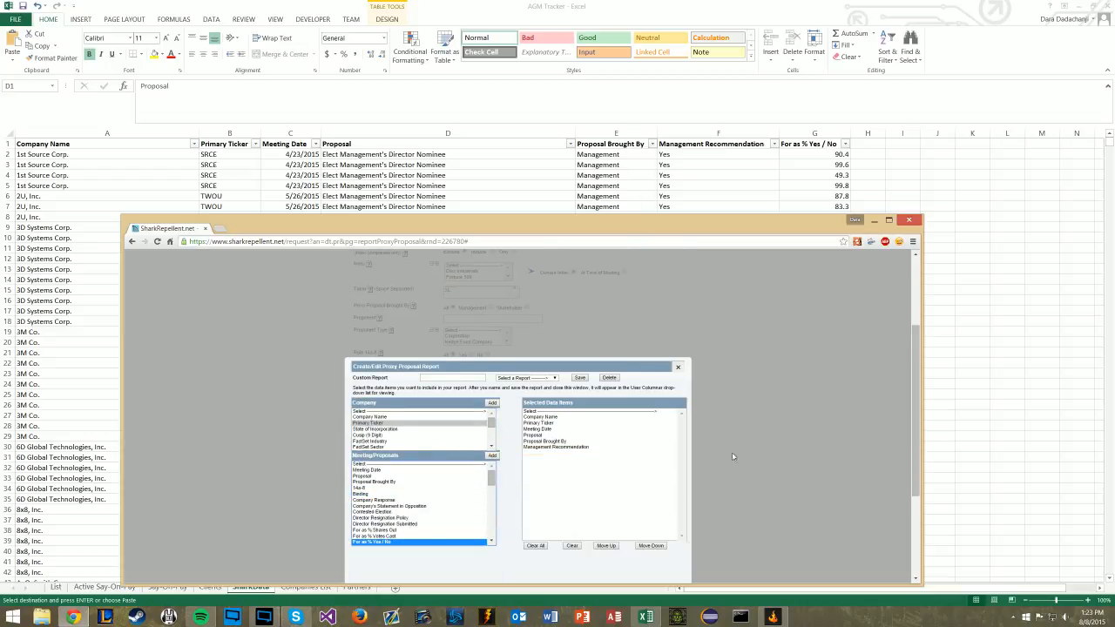
pyautogui.click(492, 456)
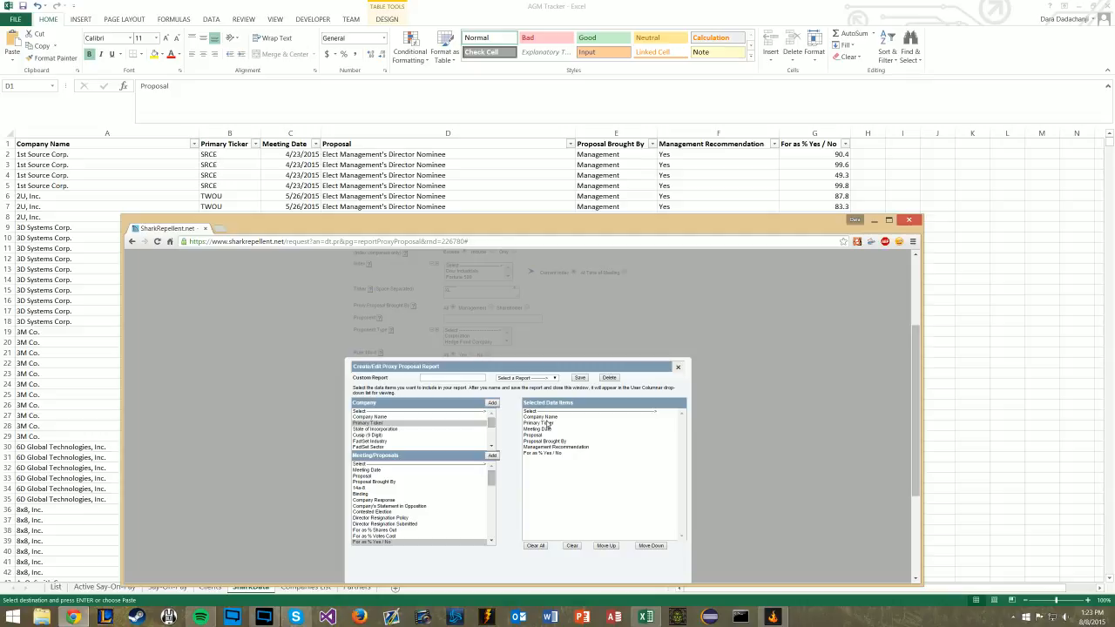
# Save the custom report under the name Demo and close the report editor.
pyautogui.click(441, 378)
pyautogui.click(580, 379)
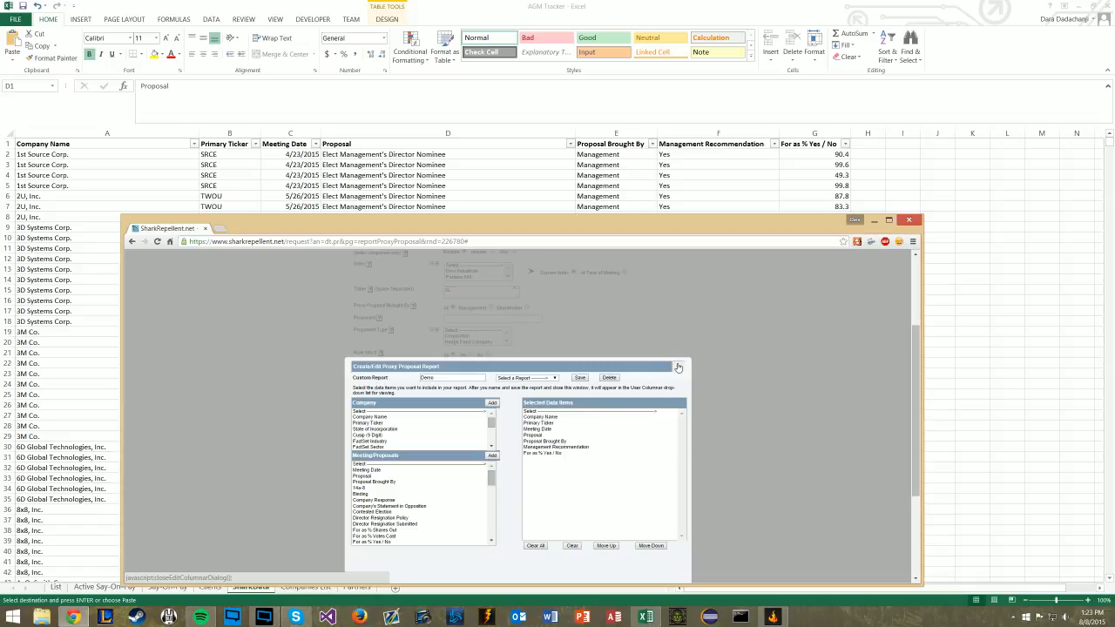
pyautogui.click(677, 367)
# Choose Demo as the columnar report type and run the Proxy Proposals query.
pyautogui.scroll(-5, 760, 428)
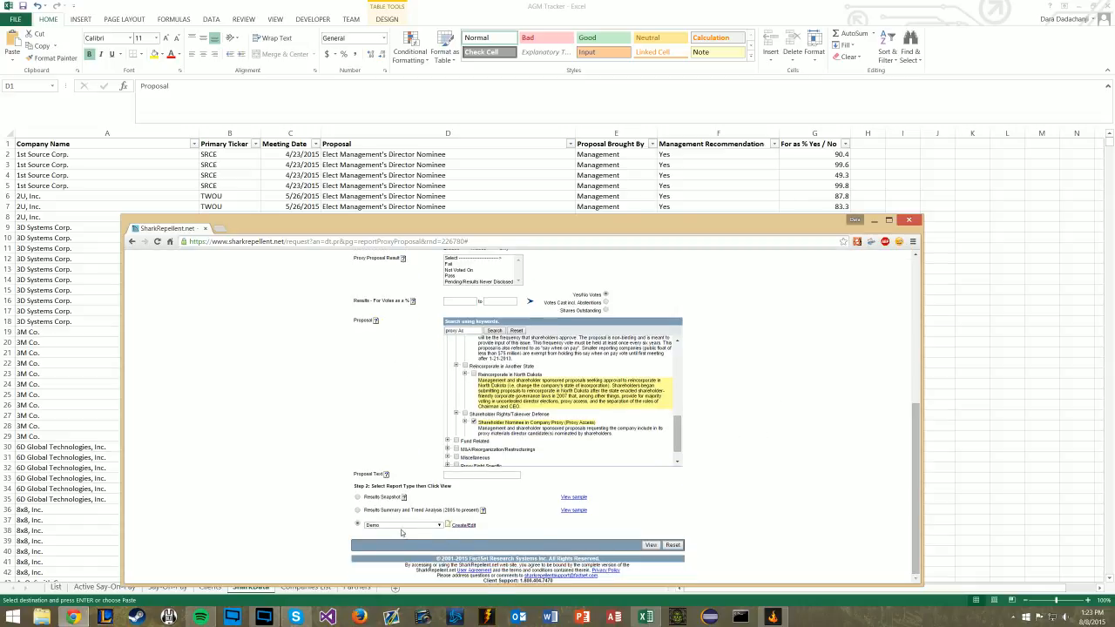
pyautogui.click(399, 526)
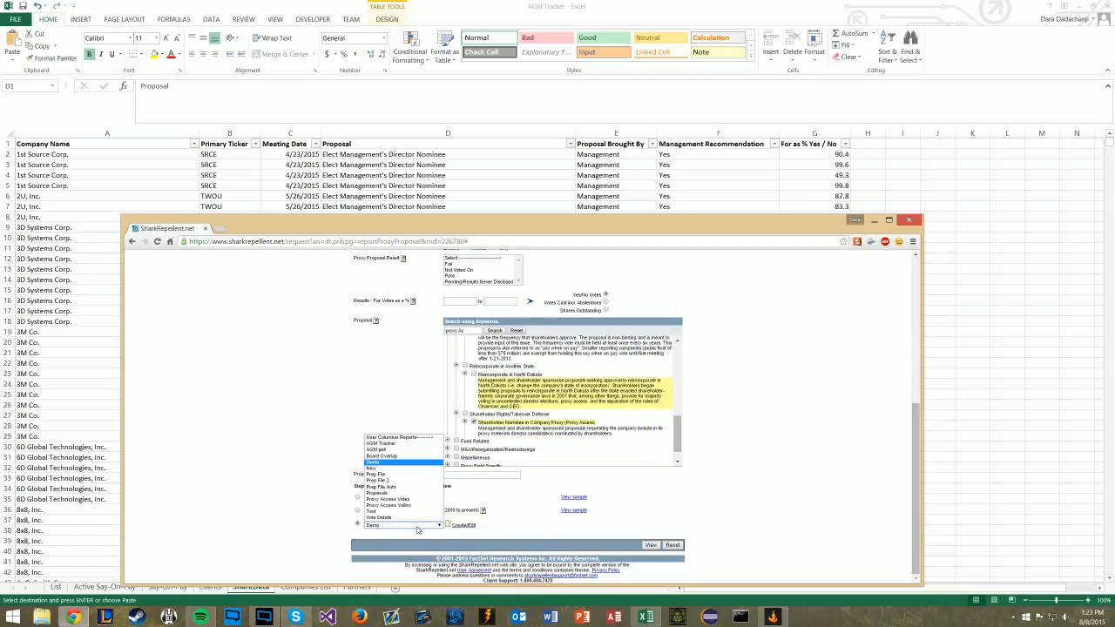
pyautogui.click(378, 462)
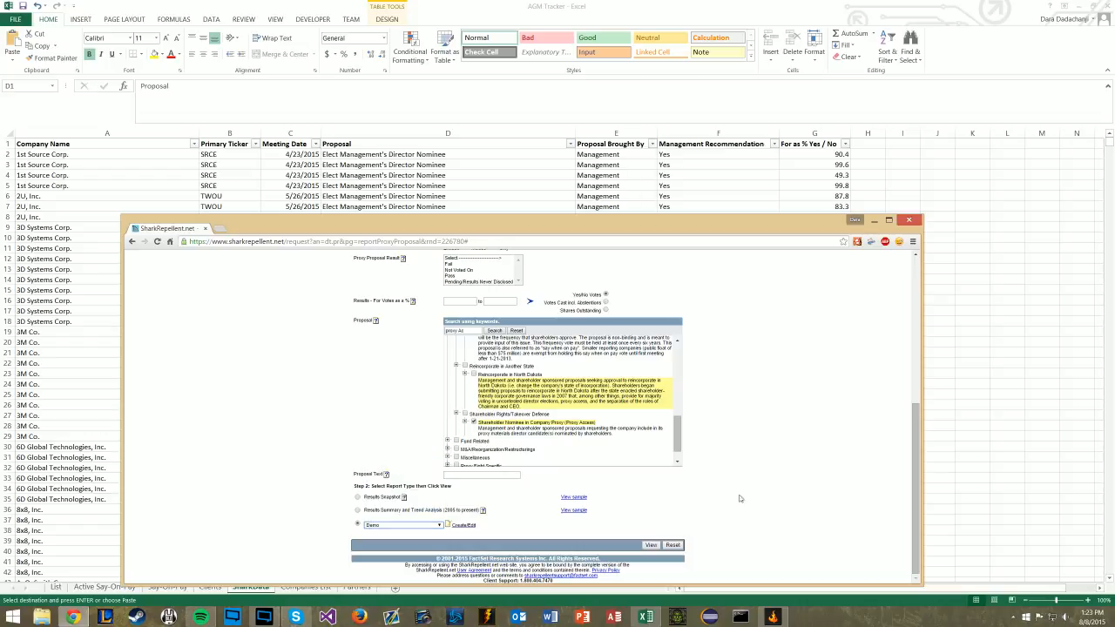
pyautogui.click(651, 545)
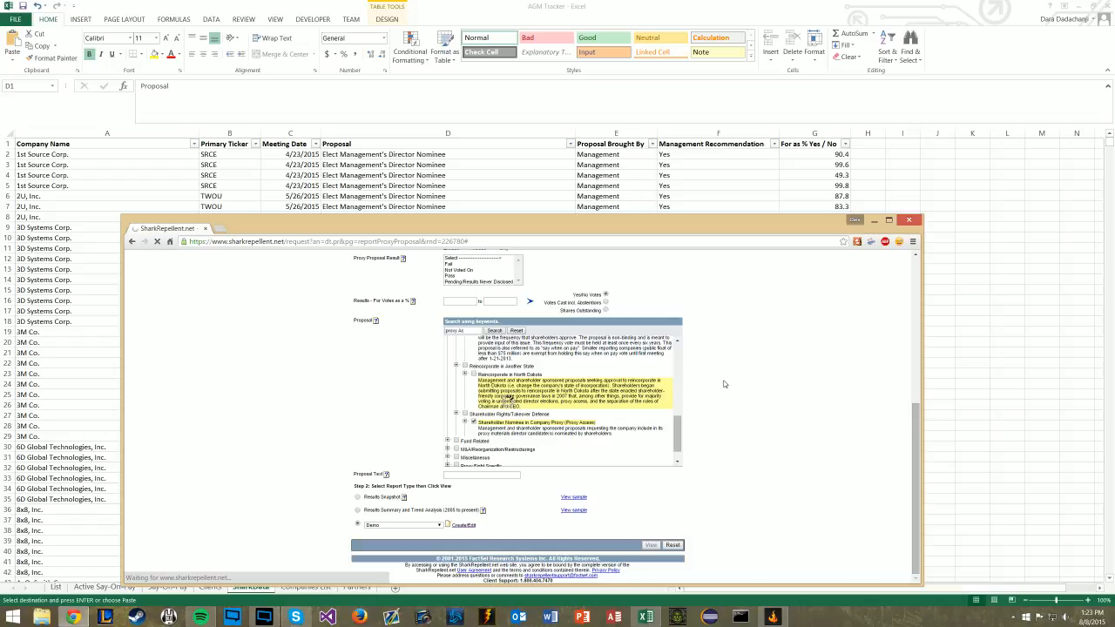
pyautogui.click(386, 182)
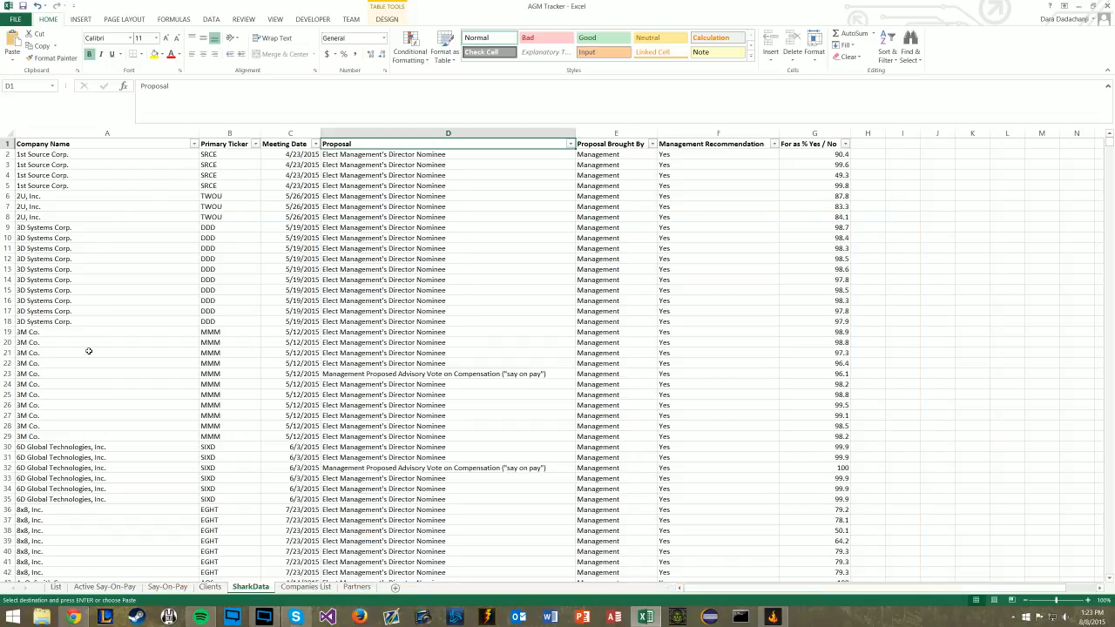
pyautogui.click(77, 618)
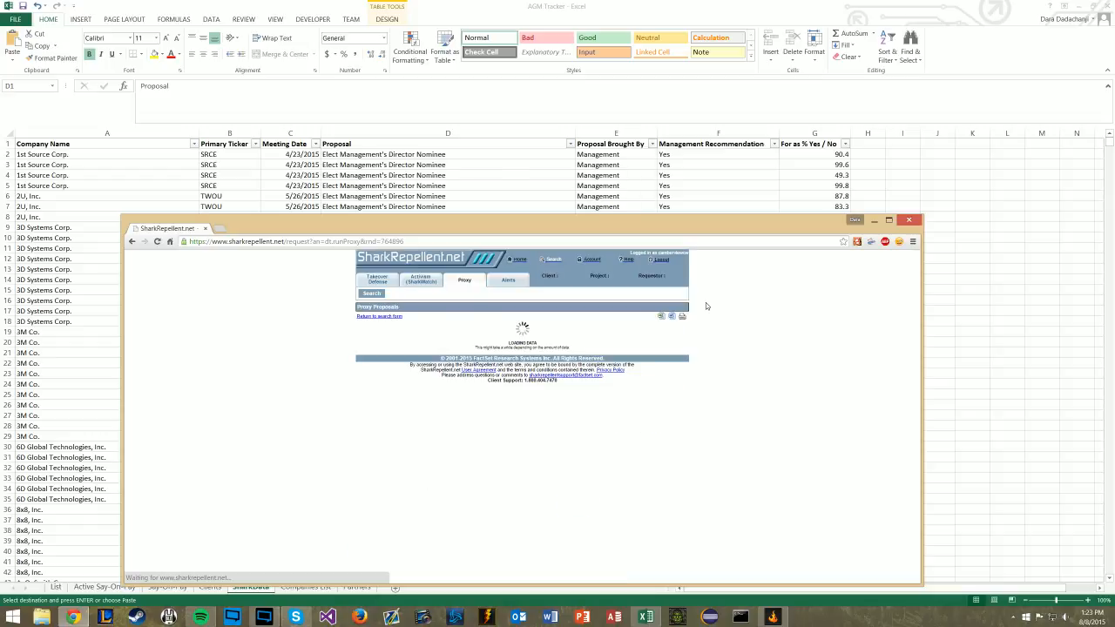
# Examine the Demo report's proxy proposal results, from the column headings to the search criteria listed beneath them.
pyautogui.scroll(-1, 799, 332)
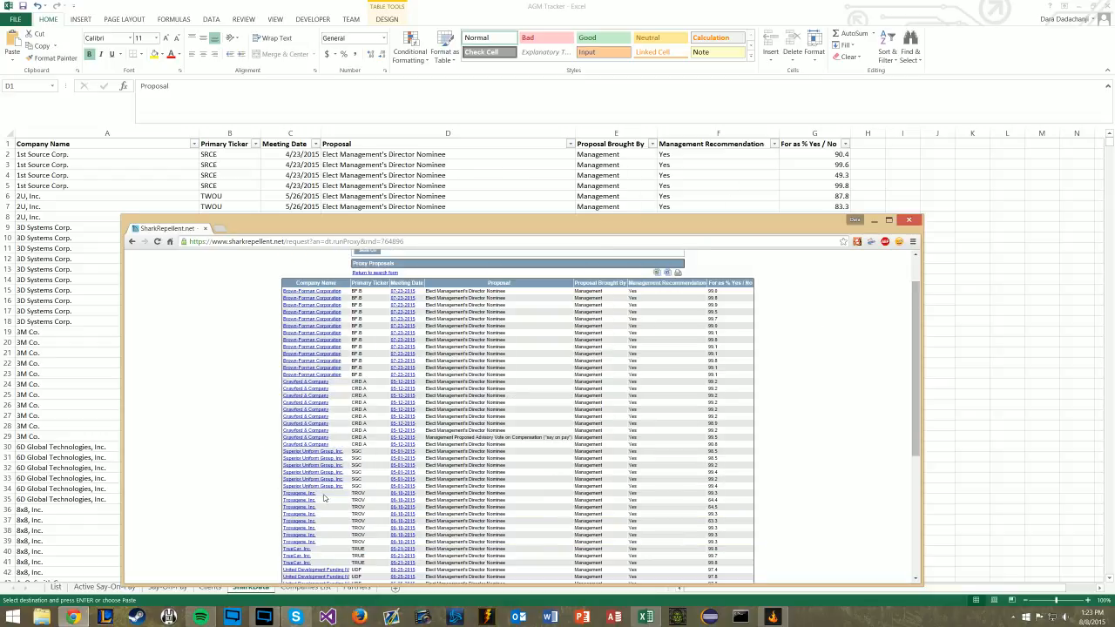
pyautogui.scroll(-1, 315, 528)
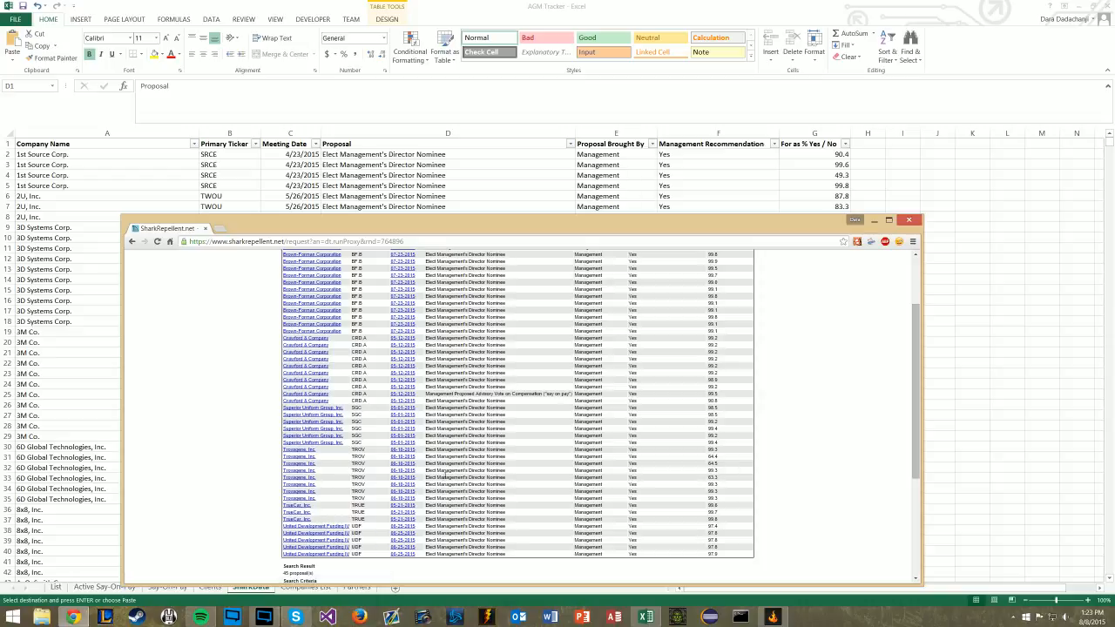
pyautogui.scroll(2, 478, 345)
pyautogui.scroll(-3, 478, 345)
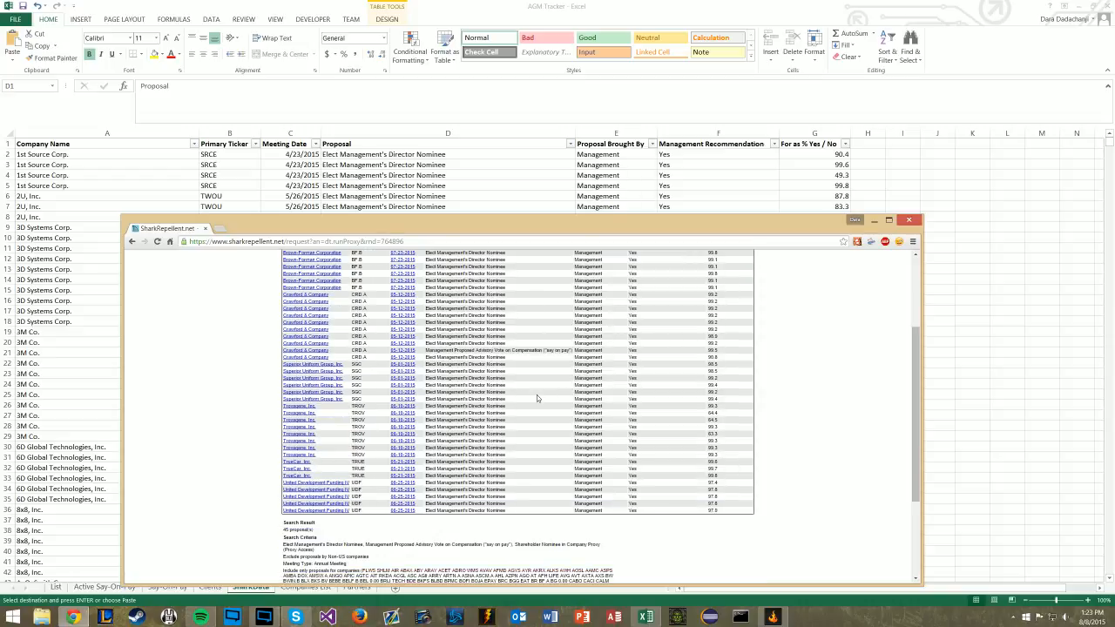
pyautogui.scroll(3, 605, 414)
pyautogui.scroll(-3, 605, 414)
pyautogui.scroll(2, 605, 414)
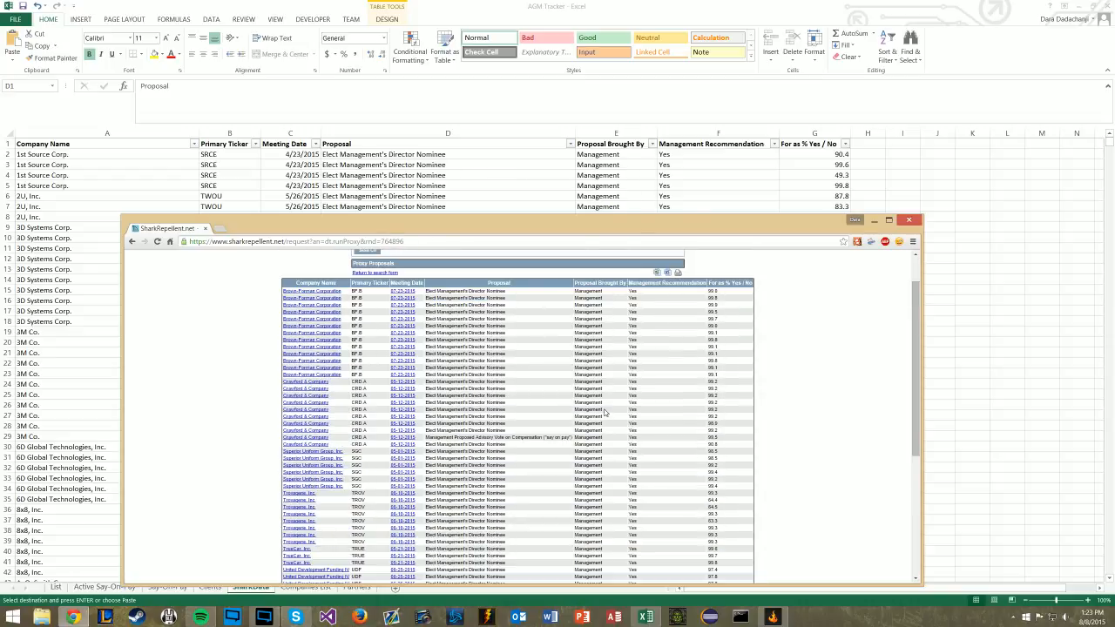
# Export the proxy proposals results to Excel and open the downloaded proposals workbook.
pyautogui.click(657, 273)
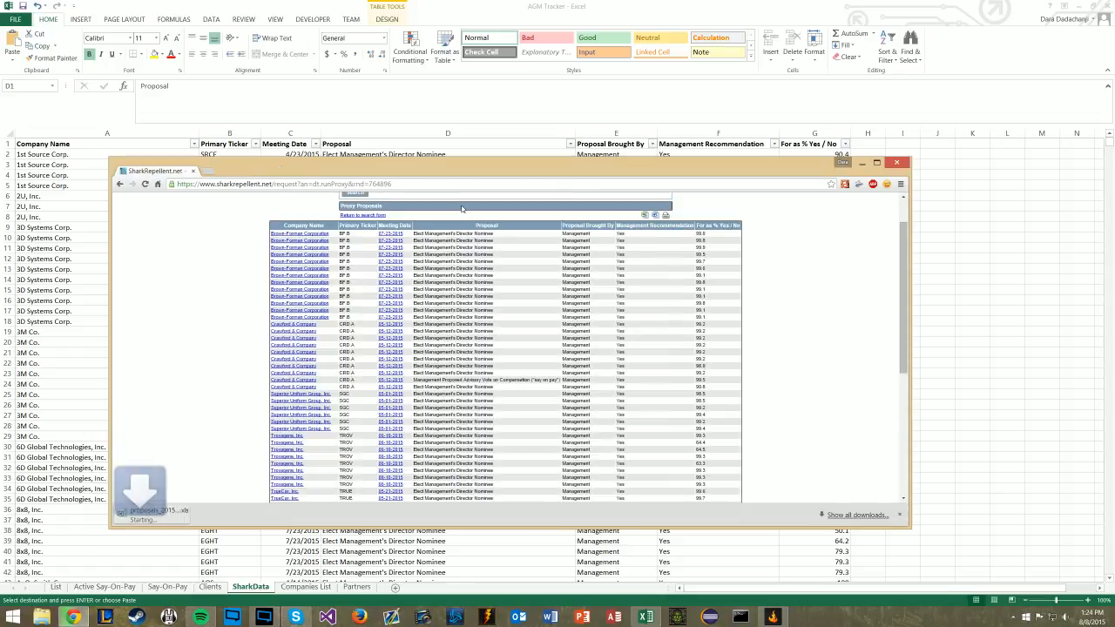
pyautogui.click(158, 515)
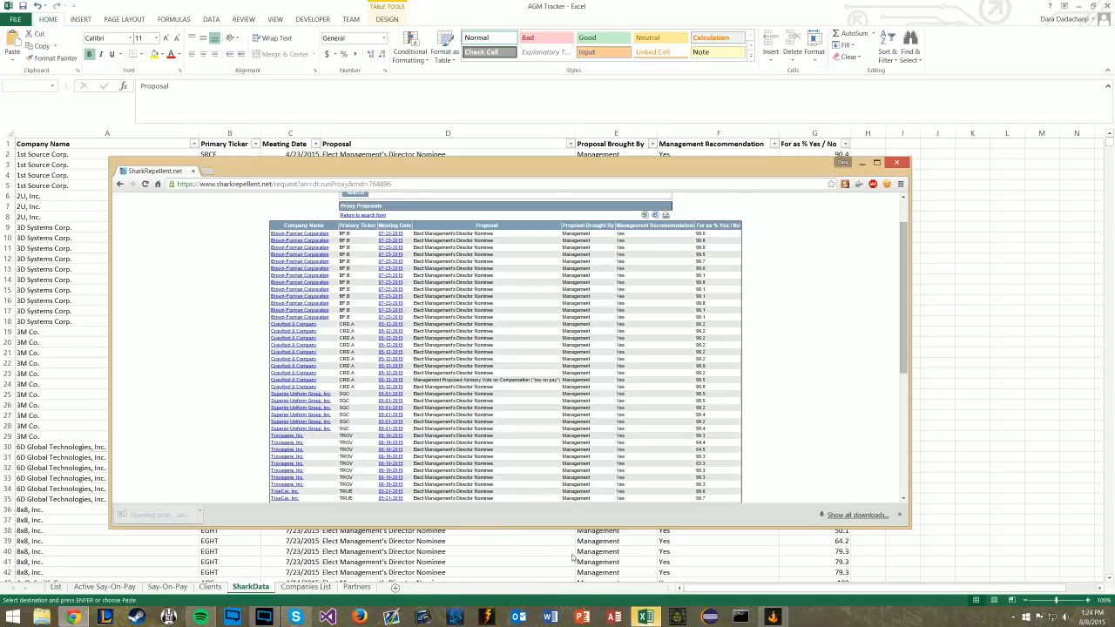
pyautogui.click(517, 336)
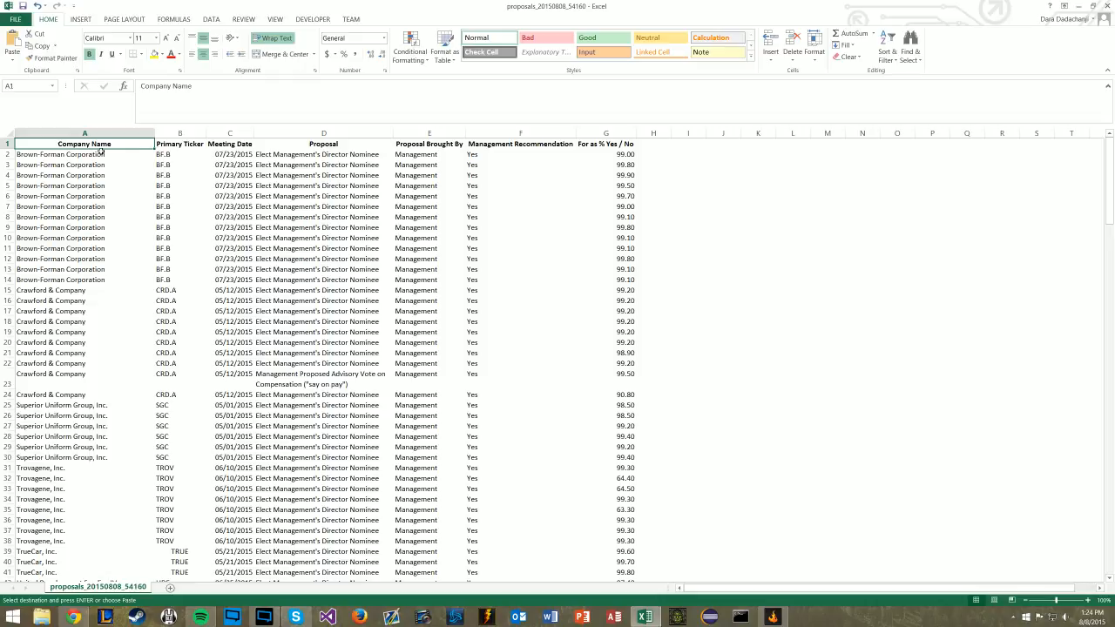
pyautogui.click(101, 152)
pyautogui.hotkey('ctrl', 'shift', 'Down')
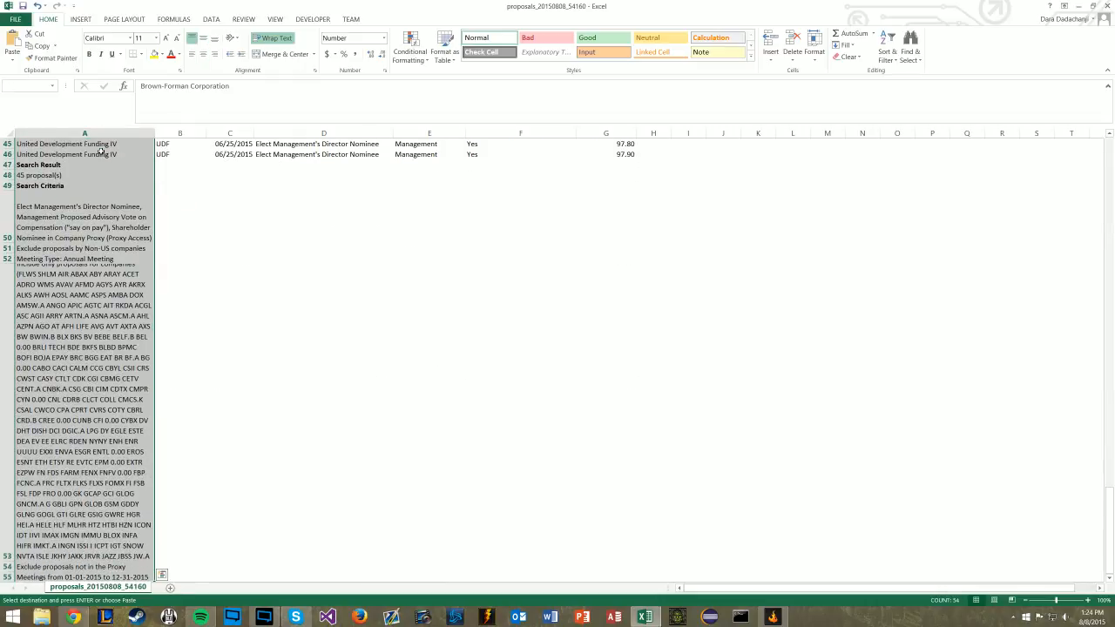
pyautogui.hotkey('shift', 'Up')
pyautogui.hotkey('shift', 'Up')
pyautogui.hotkey('shift', 'Up')
pyautogui.hotkey('shift', 'Up')
pyautogui.hotkey('shift', 'Up')
pyautogui.hotkey('shift', 'Up')
pyautogui.hotkey('shift', 'Up')
pyautogui.hotkey('shift', 'Up')
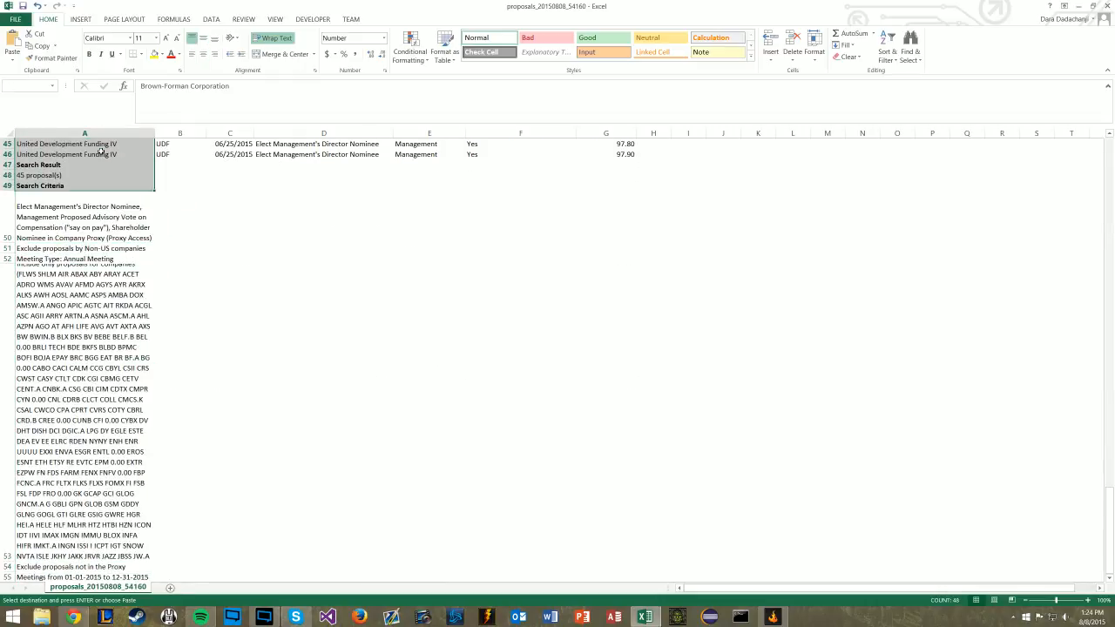
pyautogui.hotkey('shift', 'Up')
pyautogui.hotkey('shift', 'Return')
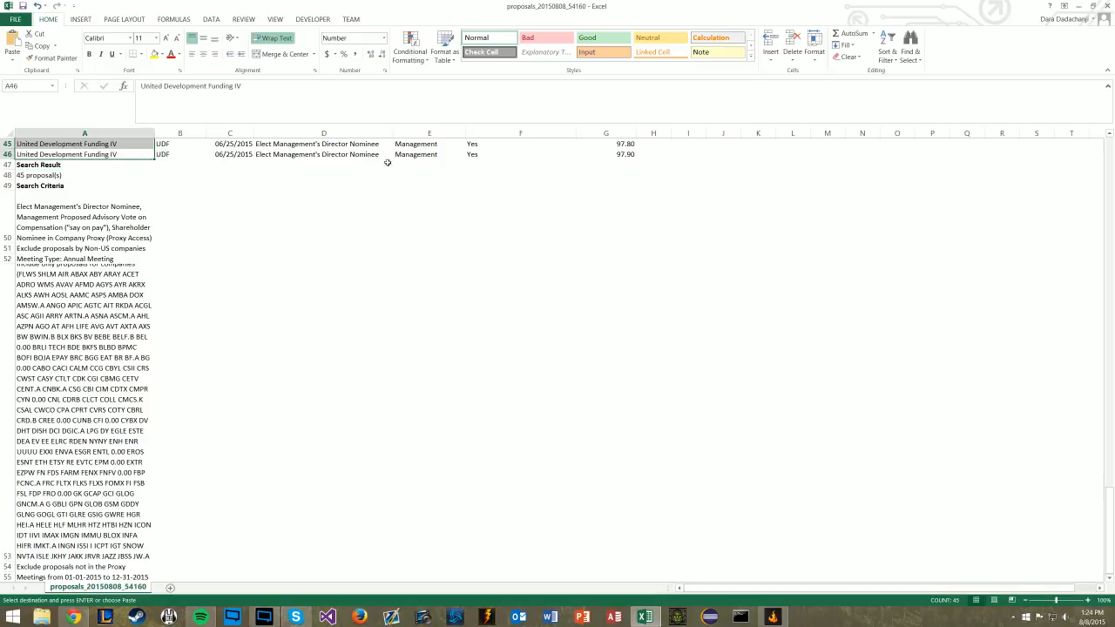
pyautogui.keyDown('shift'); pyautogui.click(624, 154); pyautogui.keyUp('shift')
pyautogui.scroll(11, 292, 138)
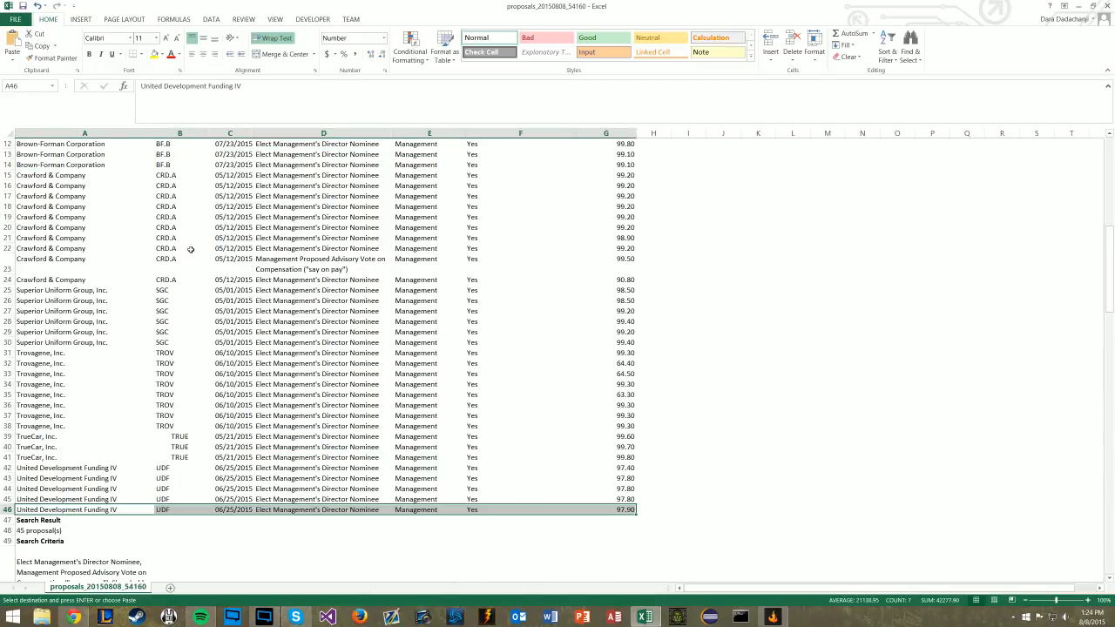
pyautogui.click(69, 237)
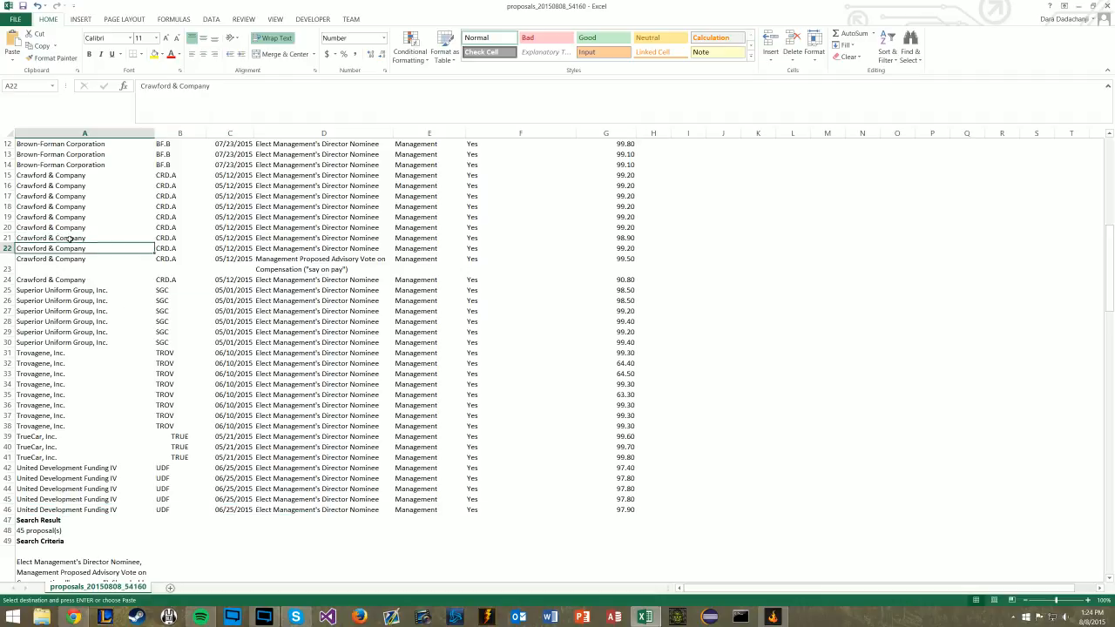
# Select and copy all proposal rows A2:G46 in the exported workbook, without the headings and the search criteria text.
pyautogui.hotkey('ctrl', 'Home')
pyautogui.press('Right')
pyautogui.hotkey('ctrl', 'Right')
pyautogui.press('Down')
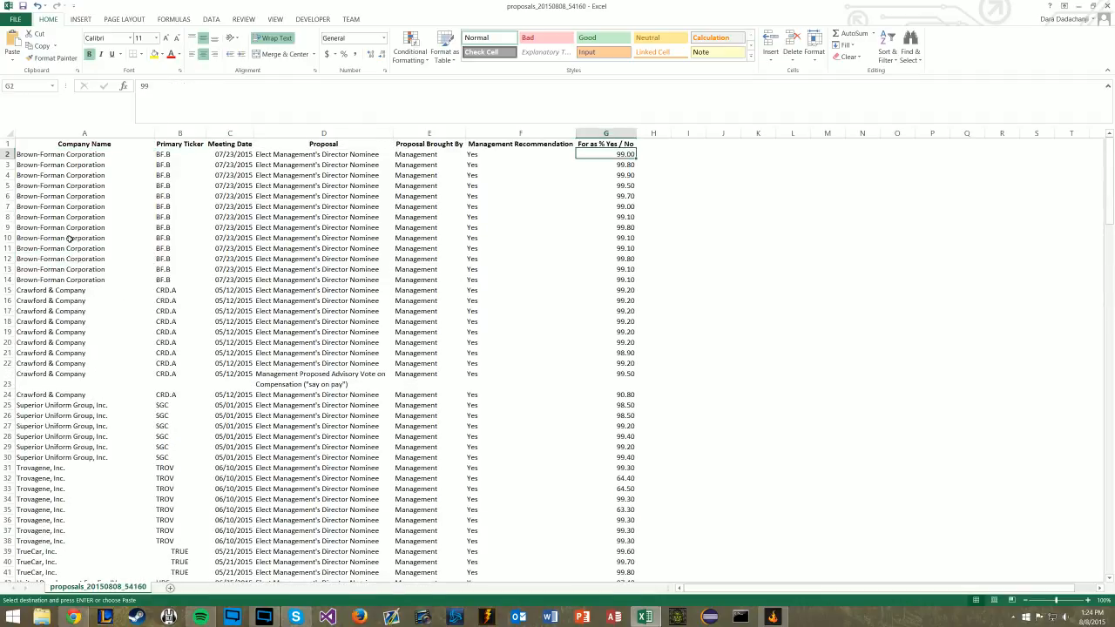
pyautogui.hotkey('ctrl', 'shift', 'Left')
pyautogui.hotkey('ctrl', 'shift', 'Down')
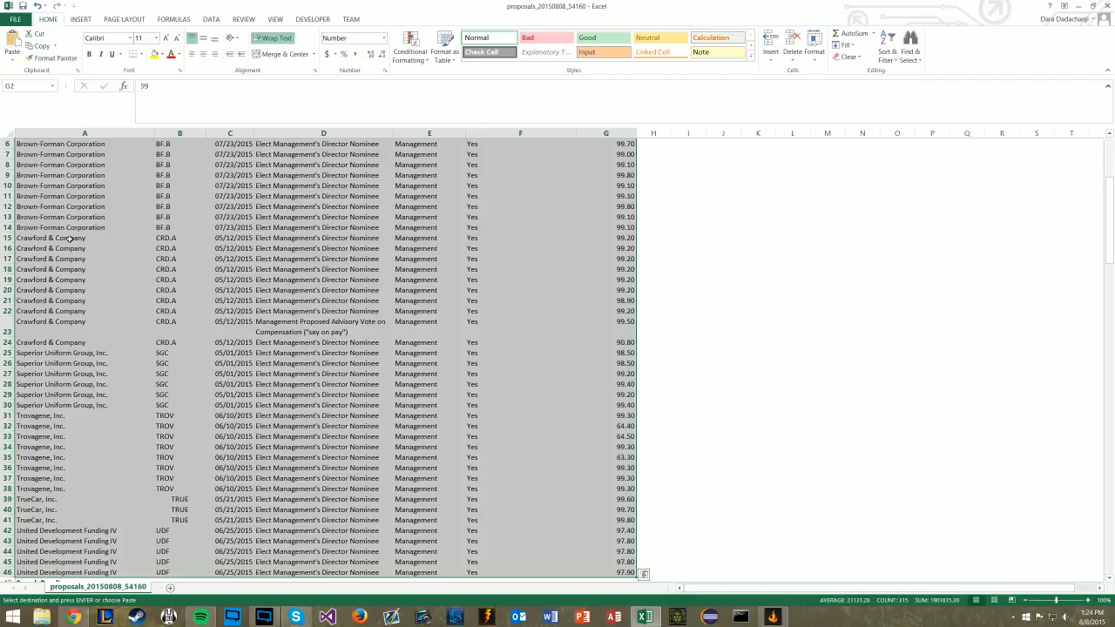
# Switch to the AGM Tracker workbook and paste the copied rows into SharkData directly below its last row, starting at A17465.
pyautogui.moveTo(535, 6); pyautogui.dragTo(535, 170)
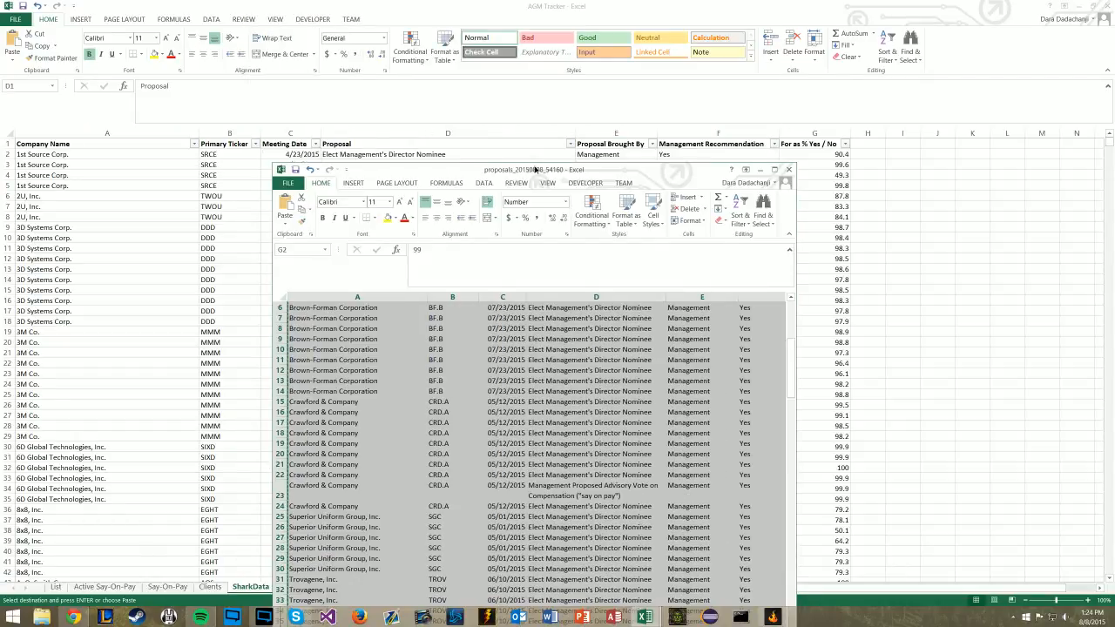
pyautogui.click(113, 206)
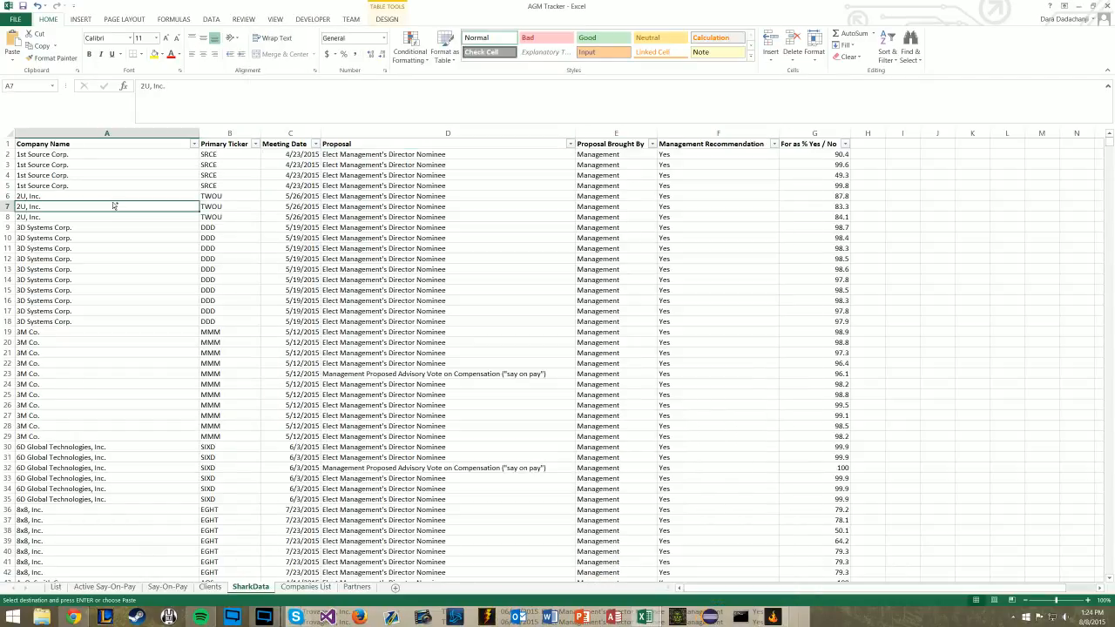
pyautogui.hotkey('ctrl', 'Down')
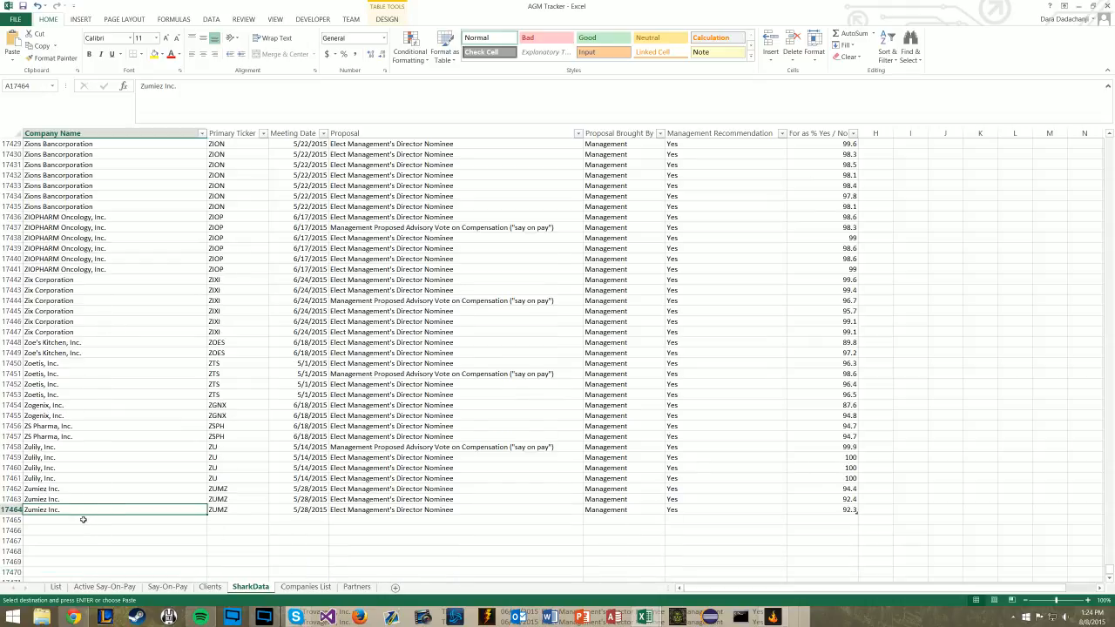
pyautogui.rightClick(83, 520)
pyautogui.click(119, 352)
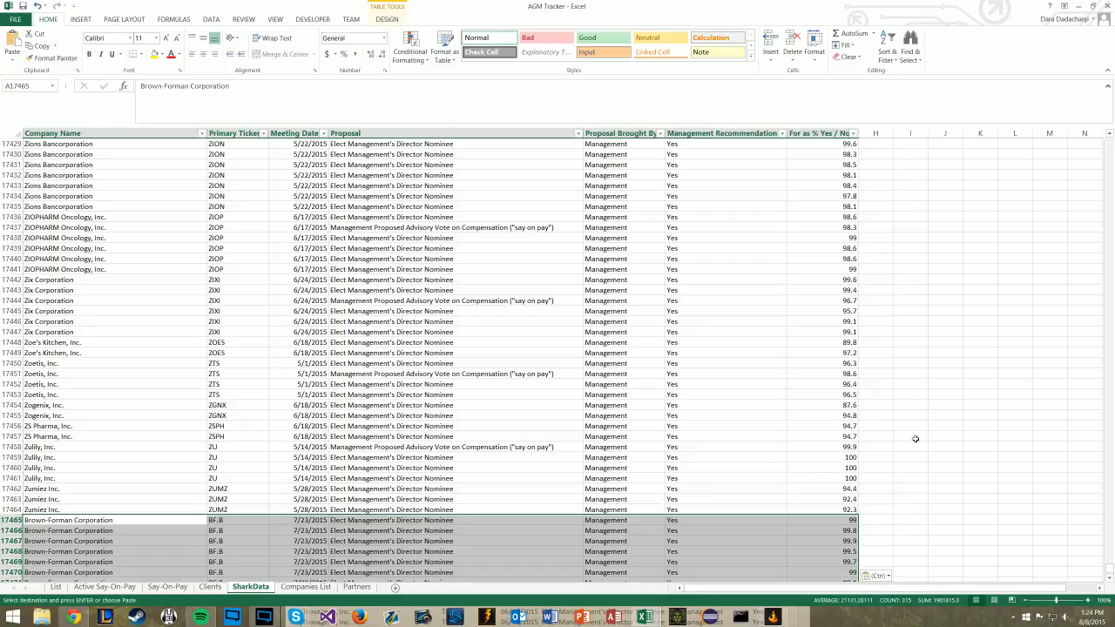
pyautogui.click(874, 467)
pyautogui.scroll(-6, 913, 454)
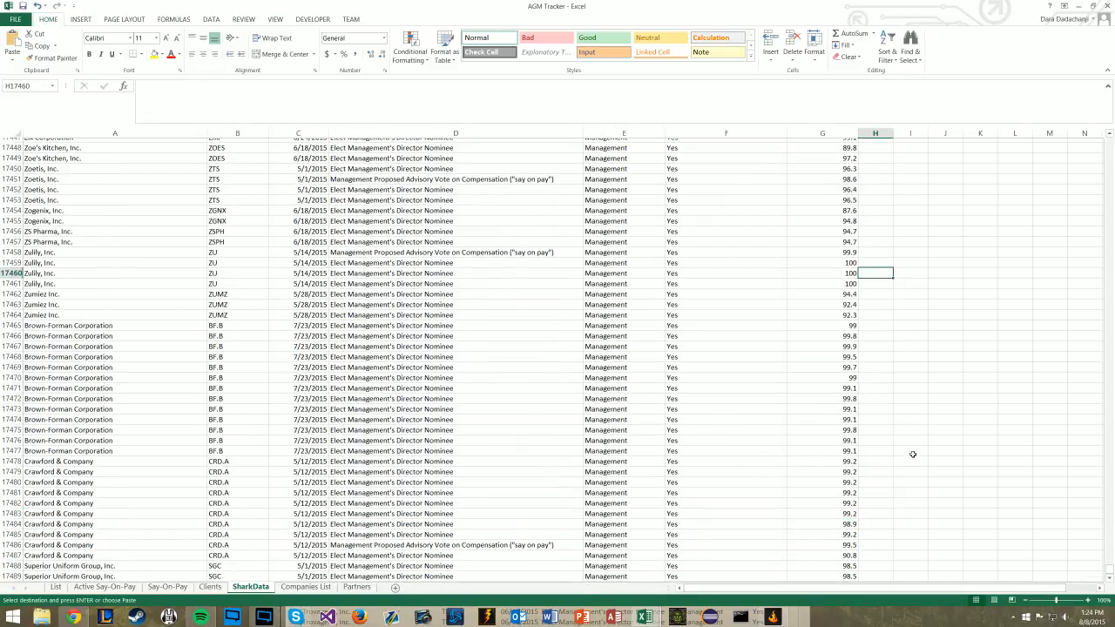
pyautogui.scroll(-15, 913, 454)
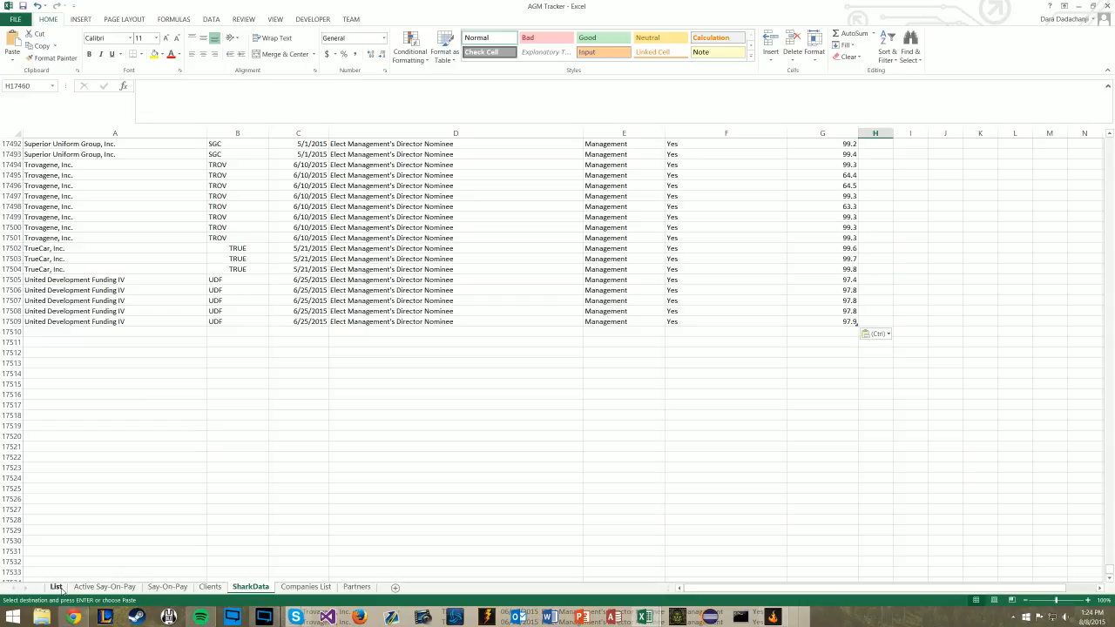
# Check the SharkExists values of the filtered companies on the List sheet.
pyautogui.click(56, 587)
pyautogui.click(268, 222)
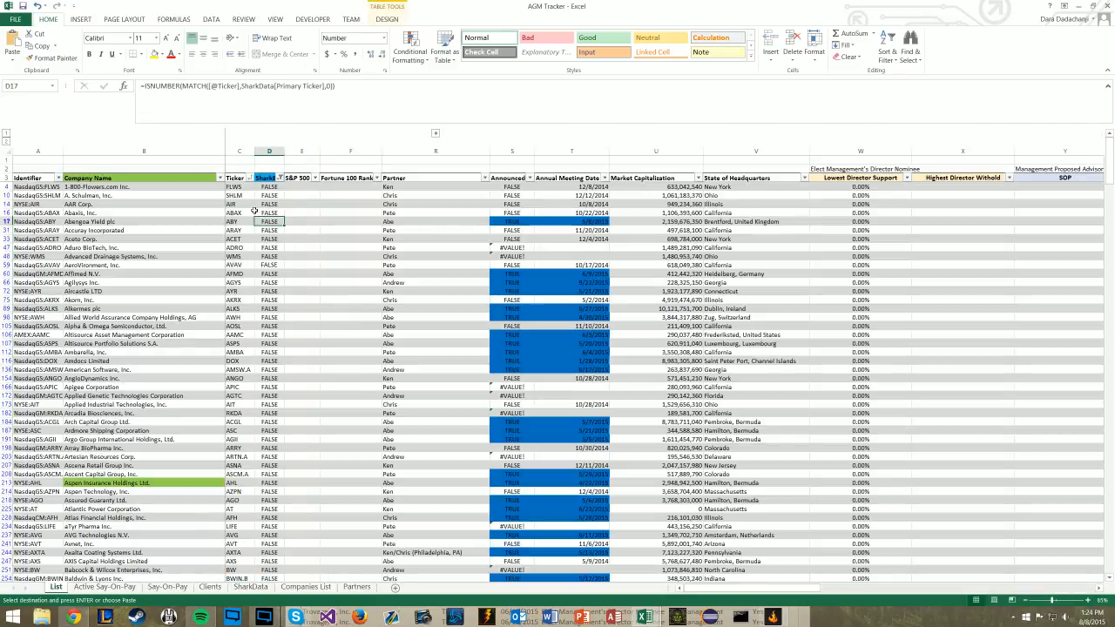
pyautogui.scroll(-12, 233, 299)
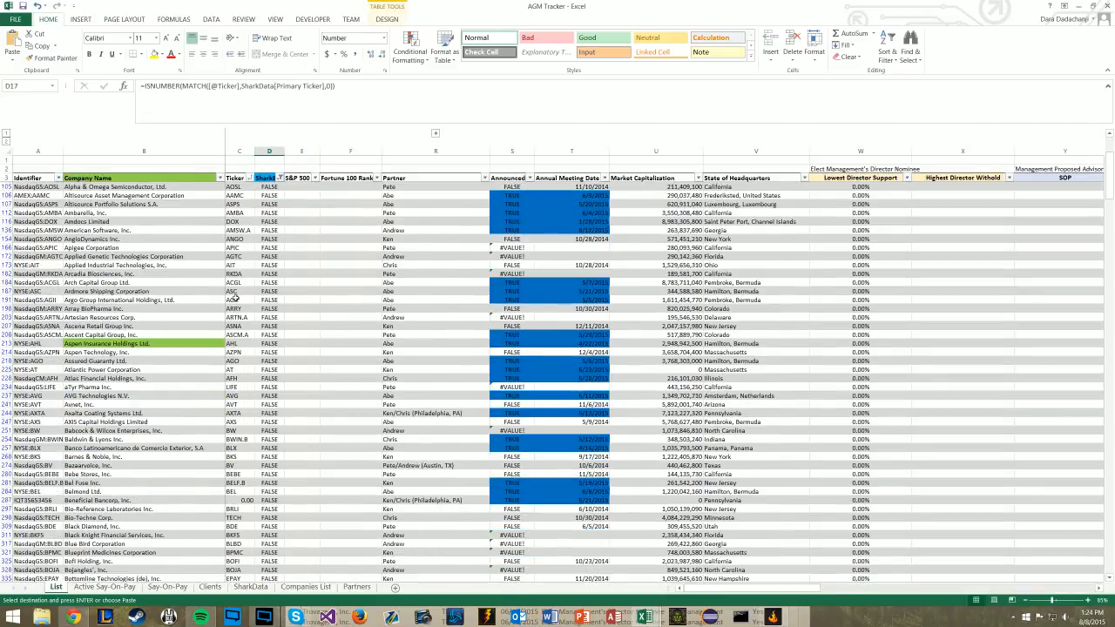
pyautogui.scroll(-16, 234, 299)
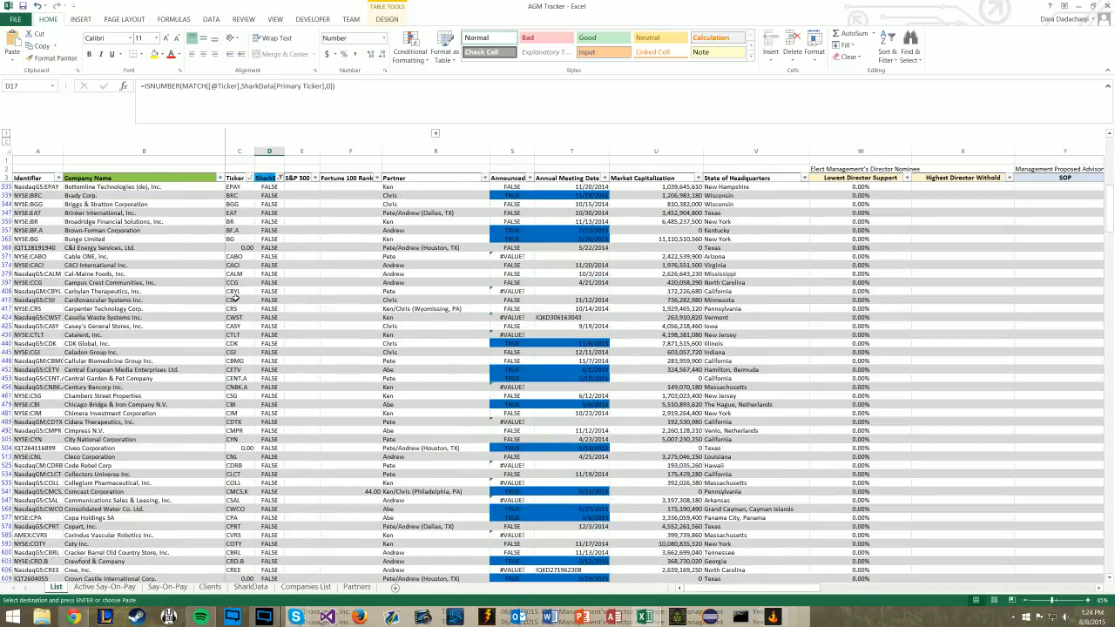
pyautogui.scroll(-16, 230, 300)
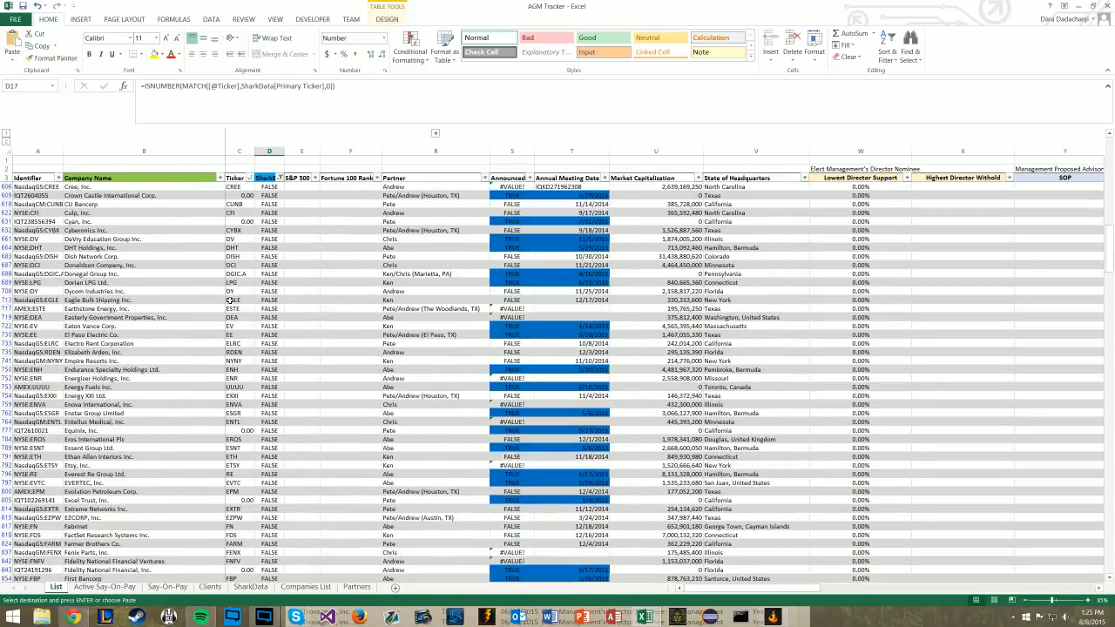
pyautogui.scroll(-13, 220, 302)
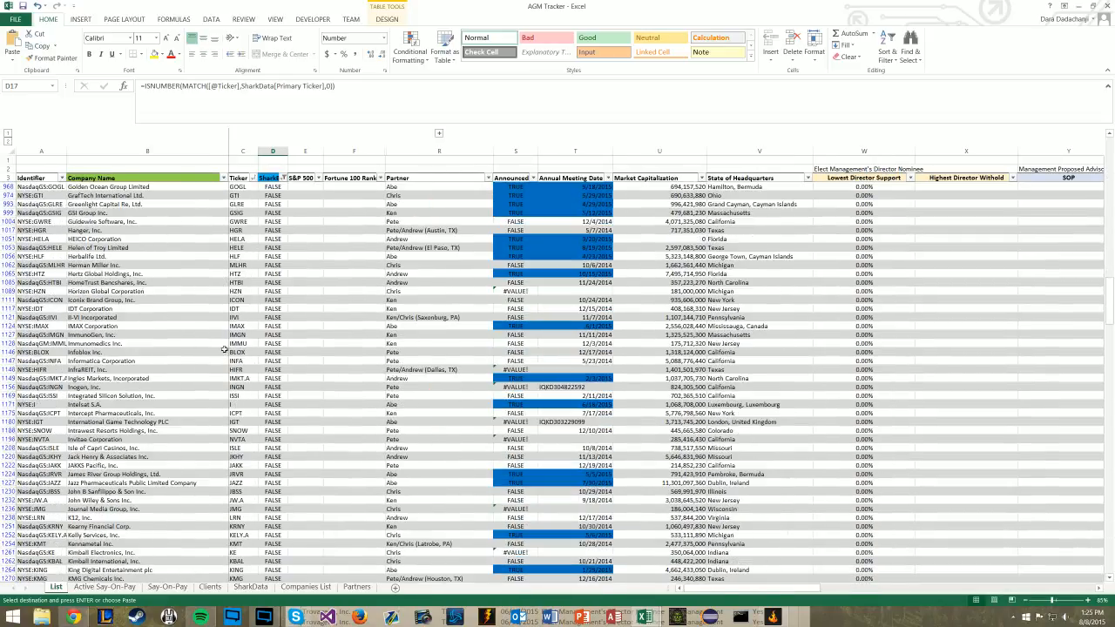
pyautogui.click(336, 344)
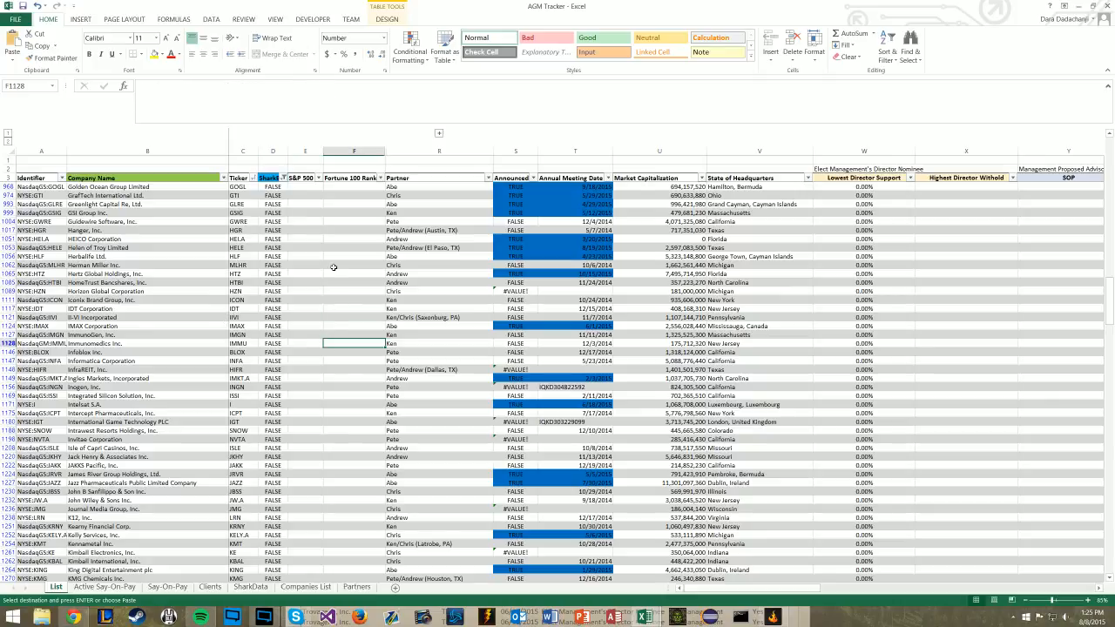
# Search the SharkExists column on the List sheet for True, looking in values, and close the search after checking SharkData.
pyautogui.click(280, 265)
pyautogui.click(271, 174)
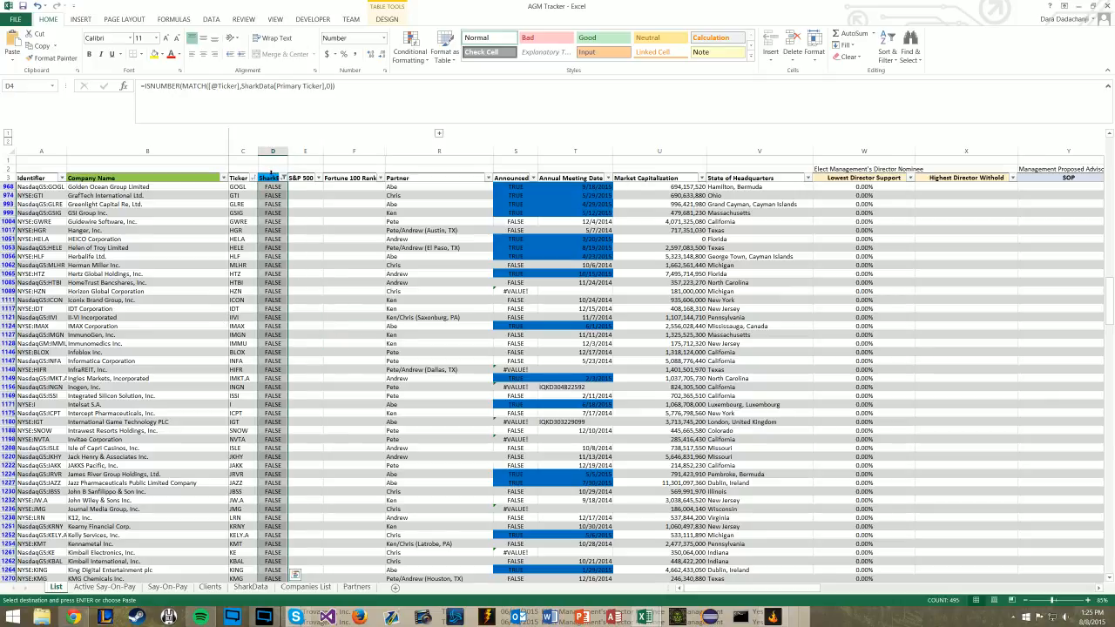
pyautogui.hotkey('ctrl', 'f')
pyautogui.press('Return')
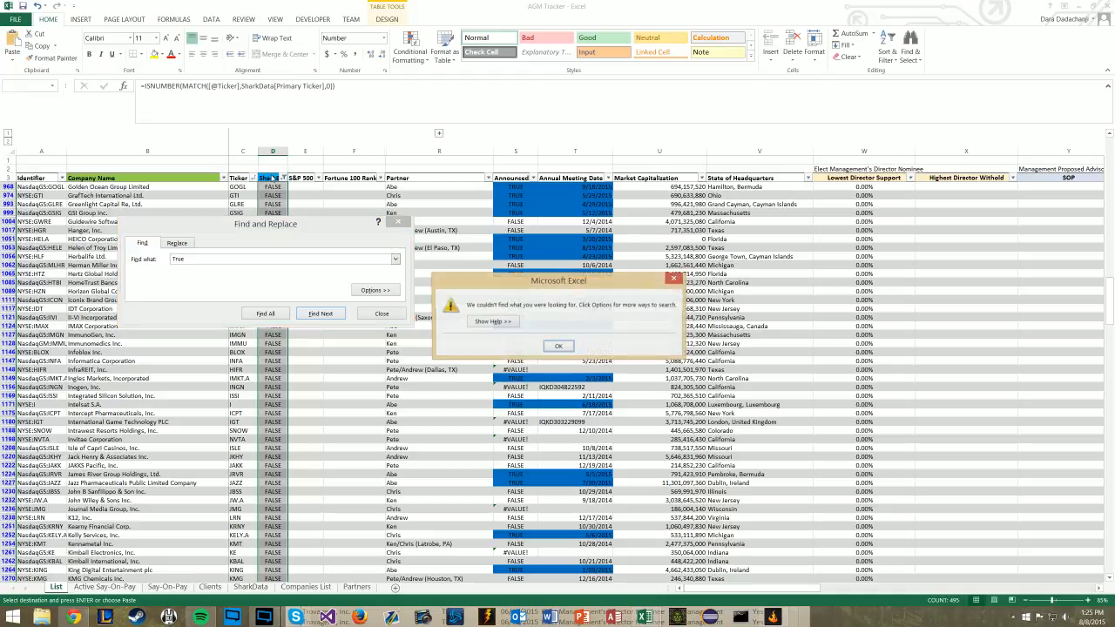
pyautogui.click(562, 347)
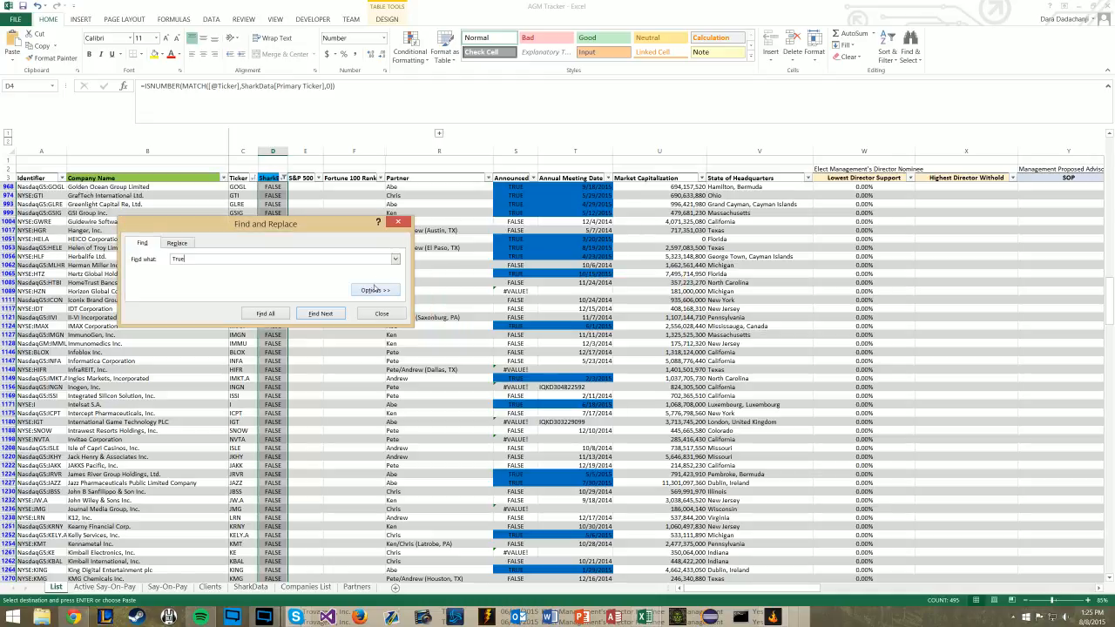
pyautogui.click(375, 290)
pyautogui.click(187, 318)
pyautogui.click(185, 338)
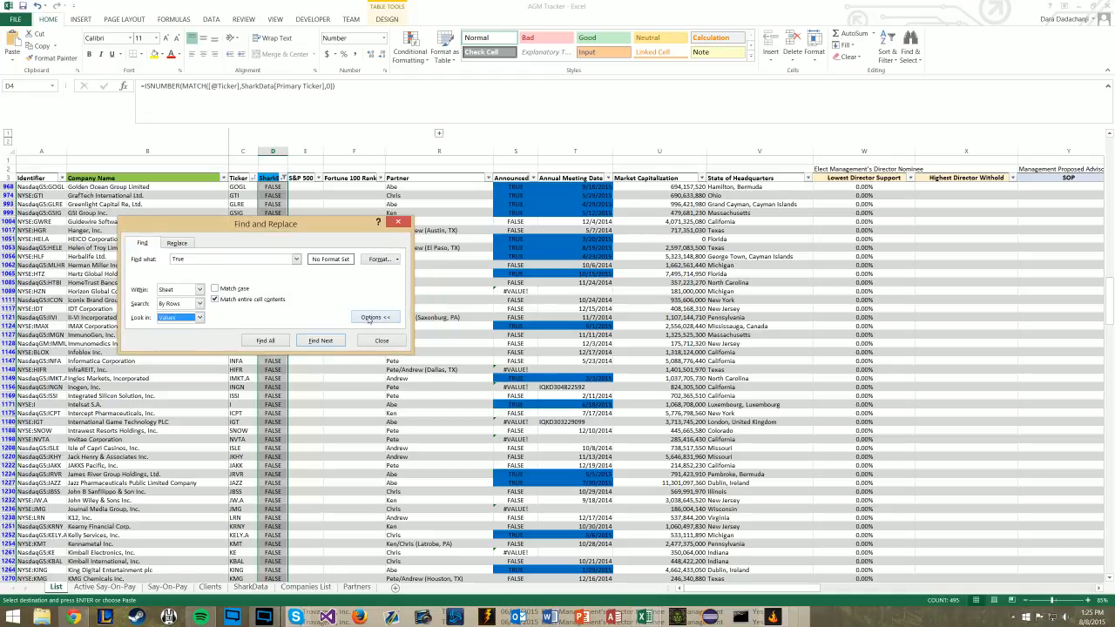
pyautogui.click(338, 340)
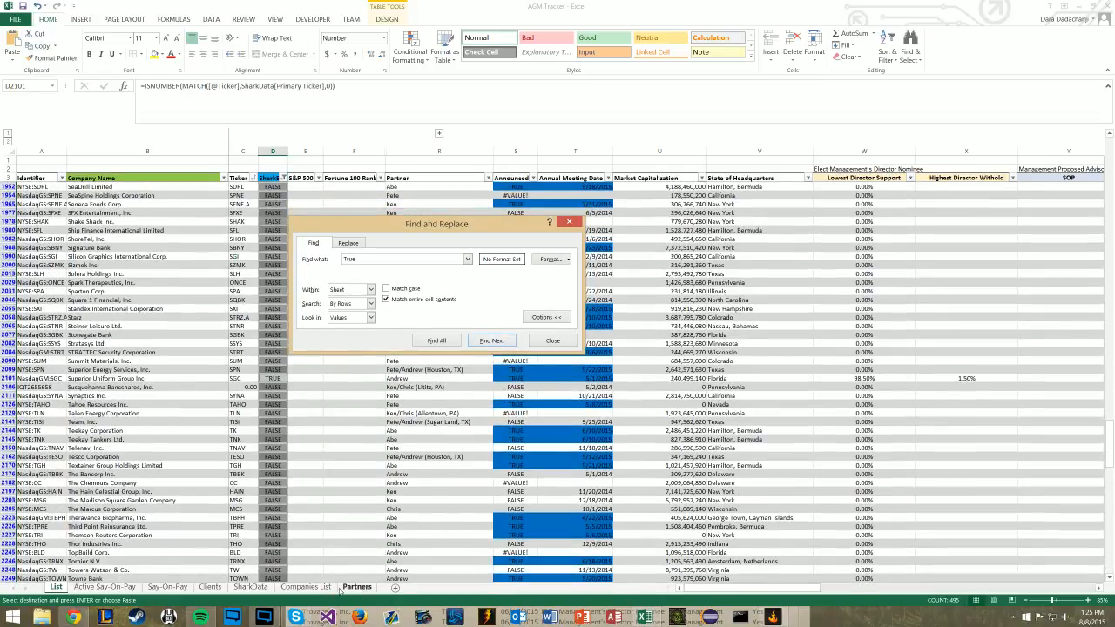
pyautogui.click(259, 589)
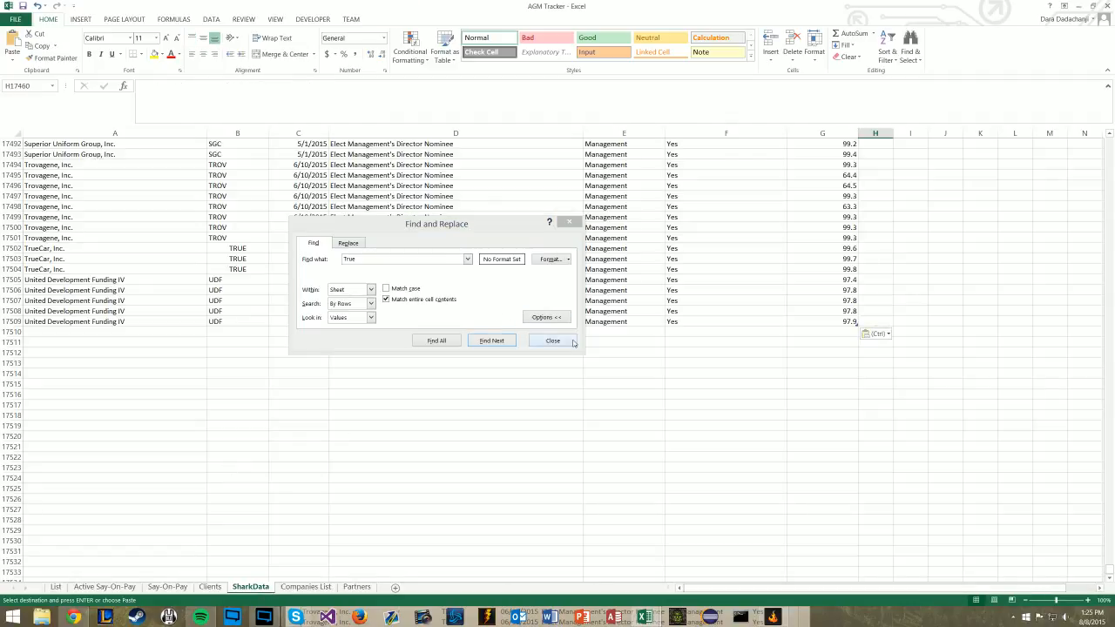
pyautogui.click(573, 342)
# Return to the List sheet and show all companies again by including every value in the SharkExists filter.
pyautogui.click(56, 587)
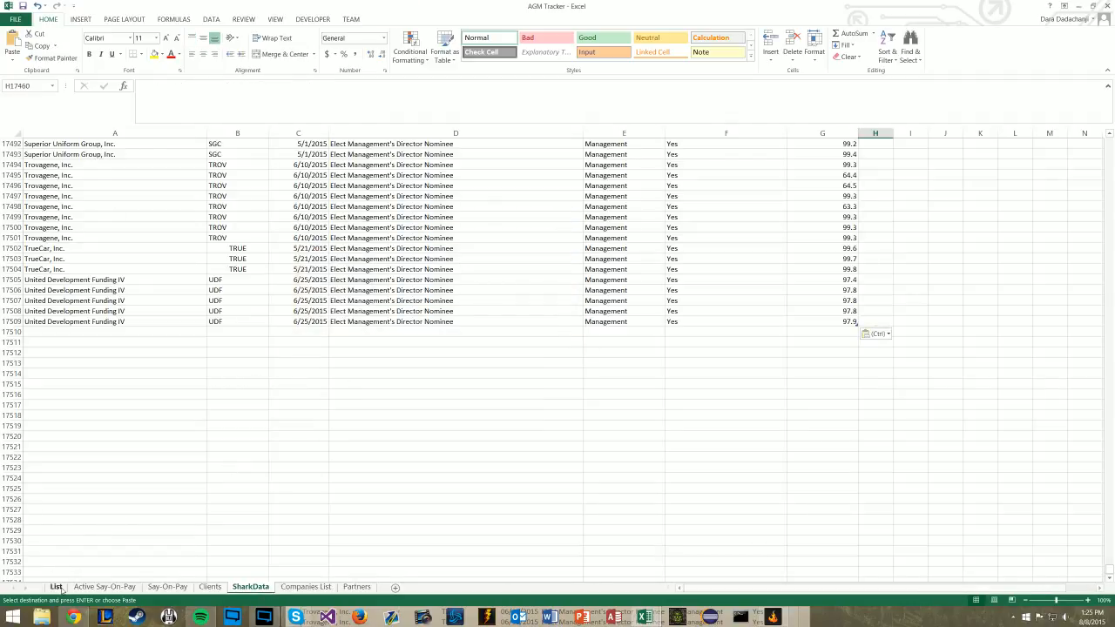
pyautogui.scroll(6, 305, 375)
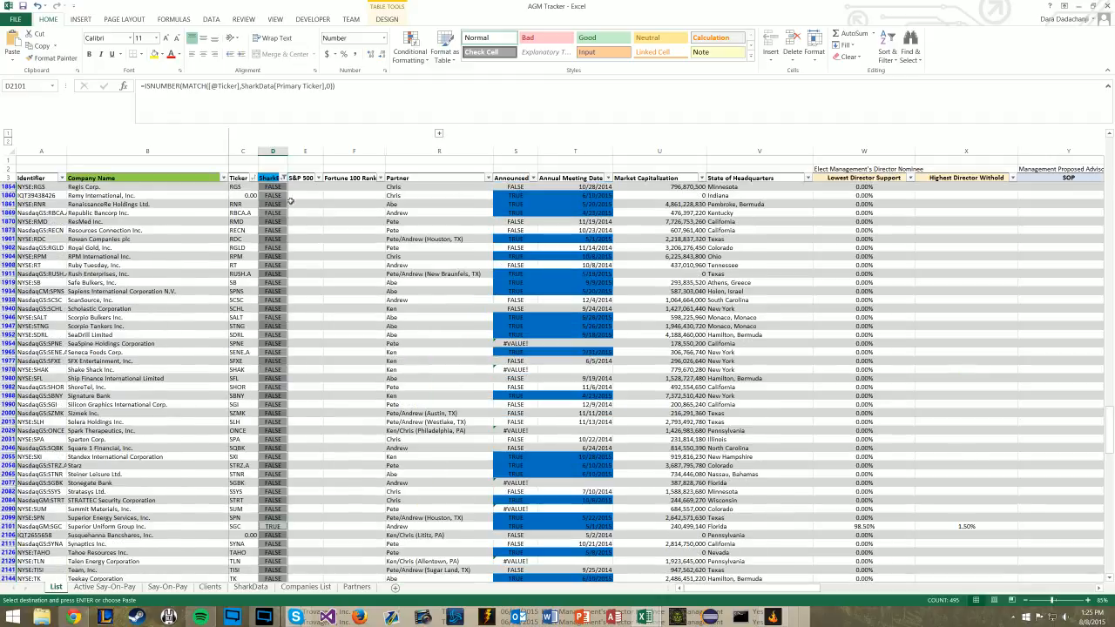
pyautogui.click(305, 204)
pyautogui.click(283, 178)
pyautogui.click(187, 283)
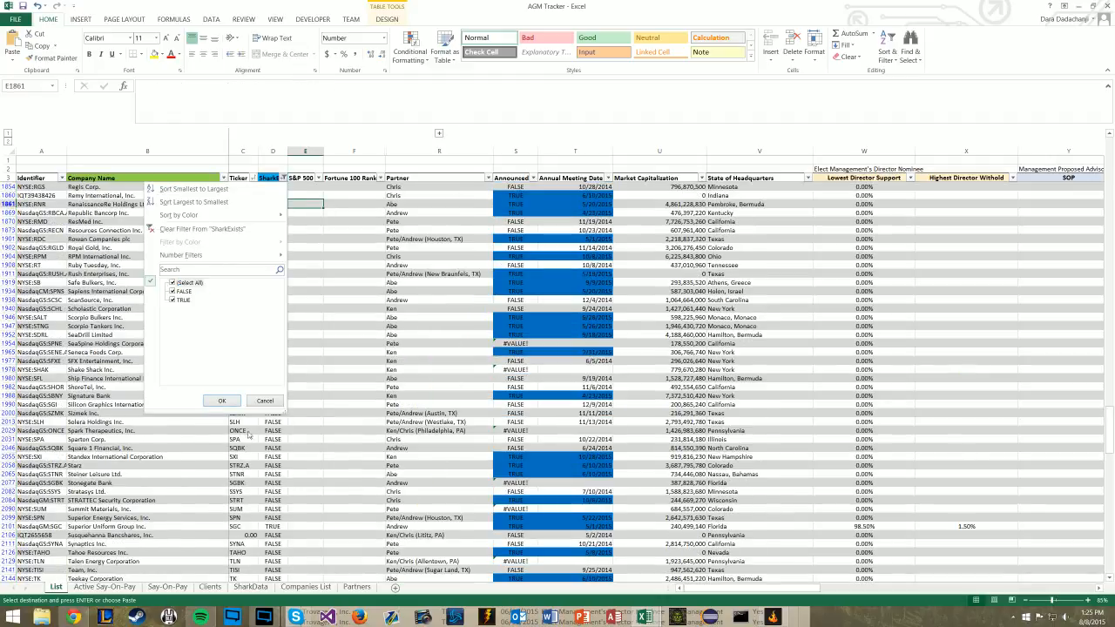
pyautogui.click(222, 402)
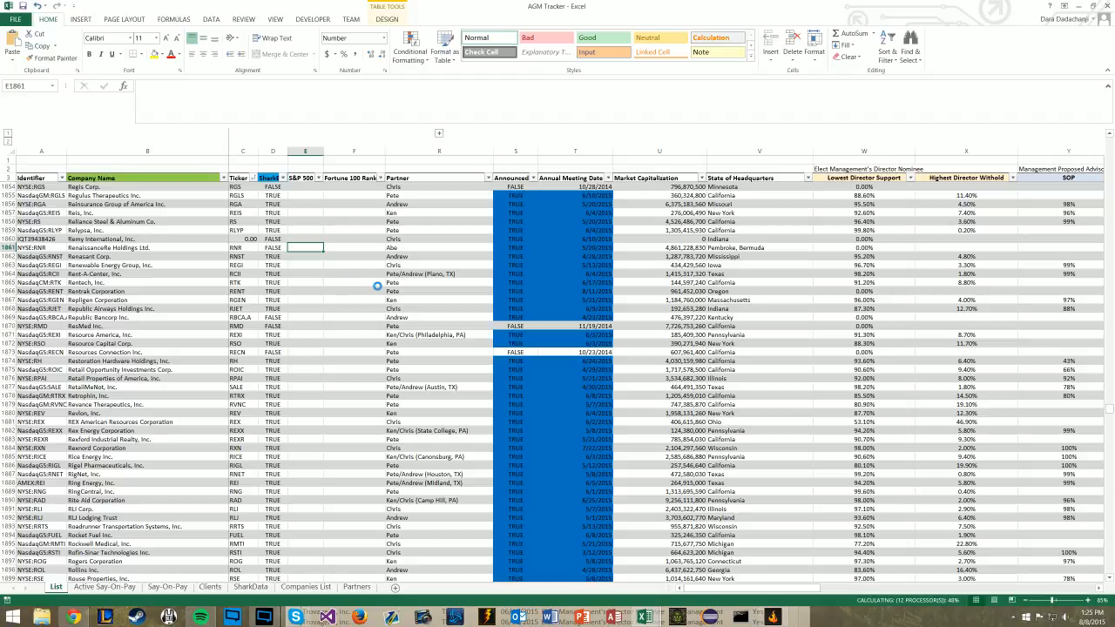
# Review the unfiltered List sheet from its first row, including the SOP, Proxy Access and contact columns.
pyautogui.hotkey('ctrl', 'c')
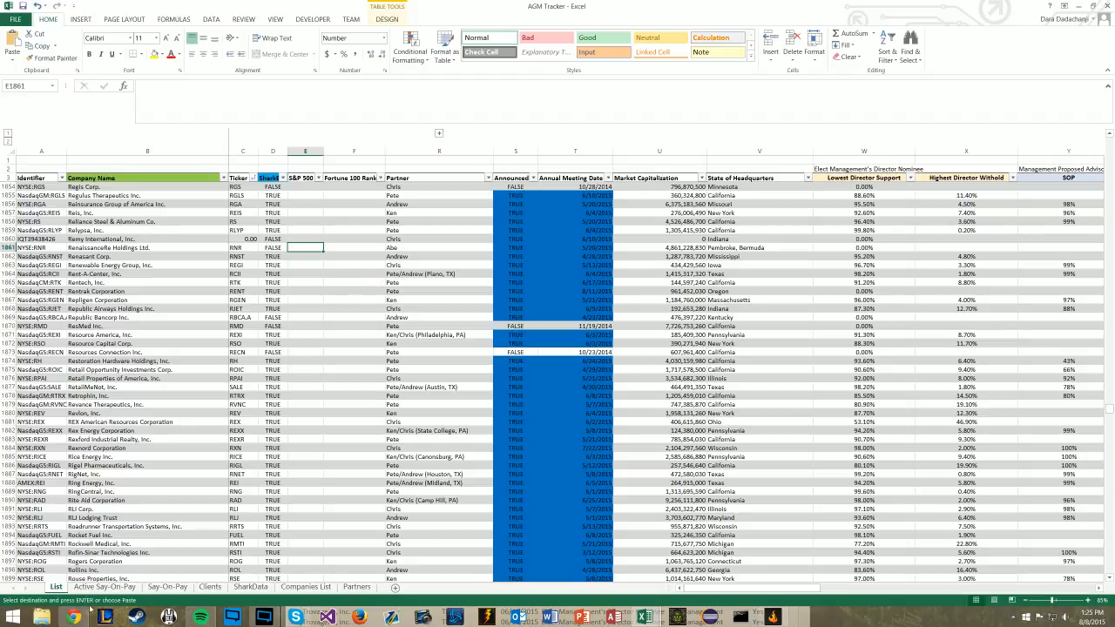
pyautogui.scroll(20, 413, 294)
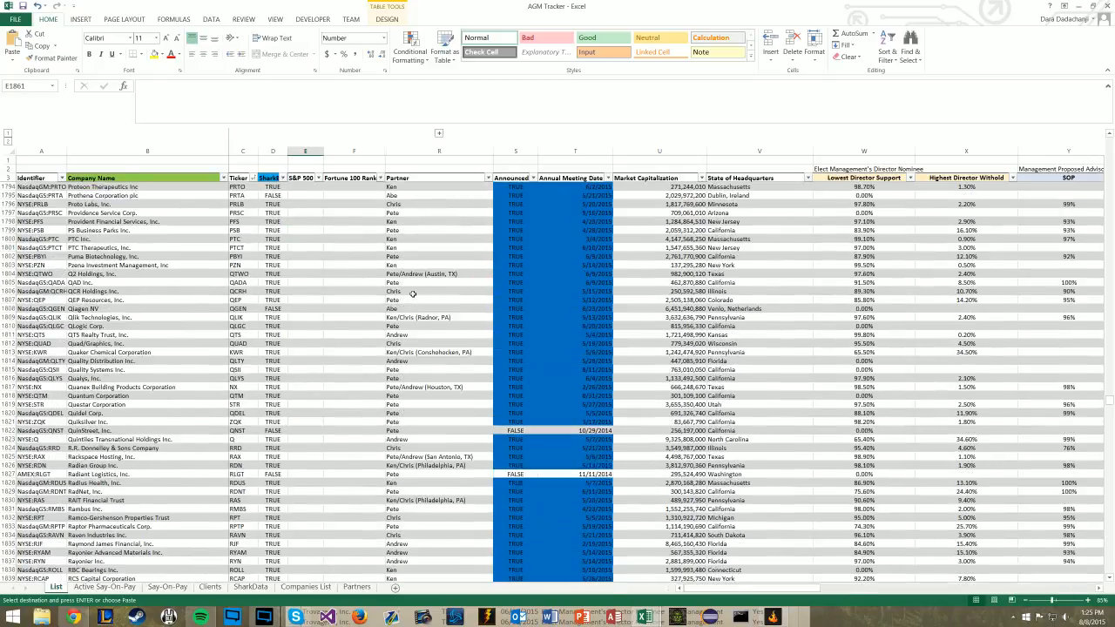
pyautogui.scroll(20, 413, 294)
pyautogui.moveTo(1107, 394); pyautogui.dragTo(1107, 137)
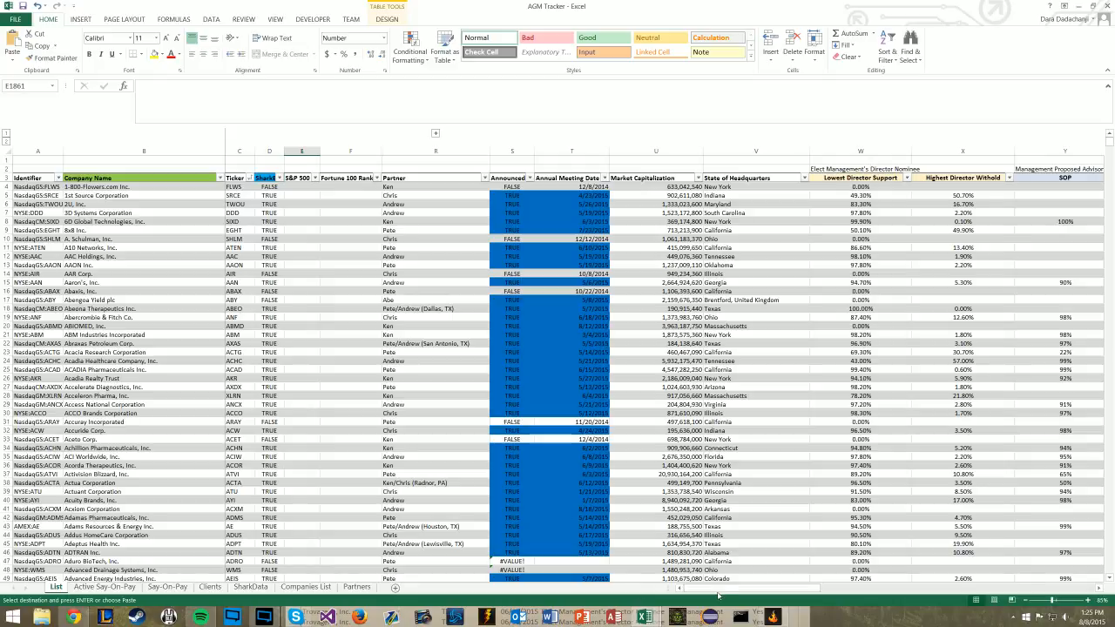
pyautogui.moveTo(720, 597); pyautogui.dragTo(984, 599)
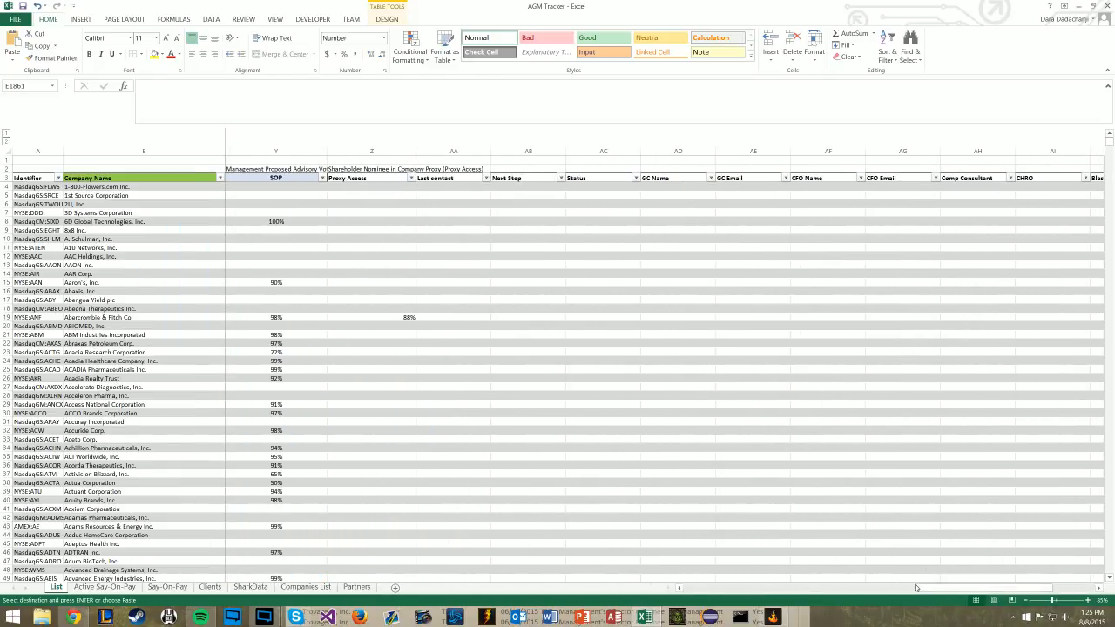
pyautogui.moveTo(916, 588); pyautogui.dragTo(728, 595)
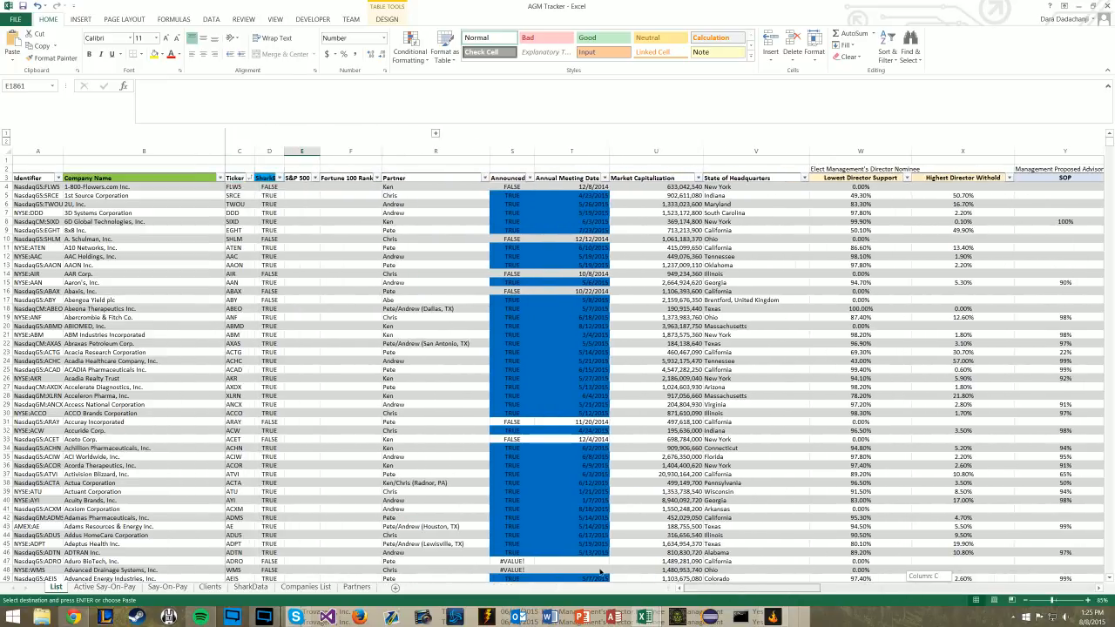
# Open the Say-On-Pay sheet and set the filter percentage in D1 to 70%.
pyautogui.click(166, 587)
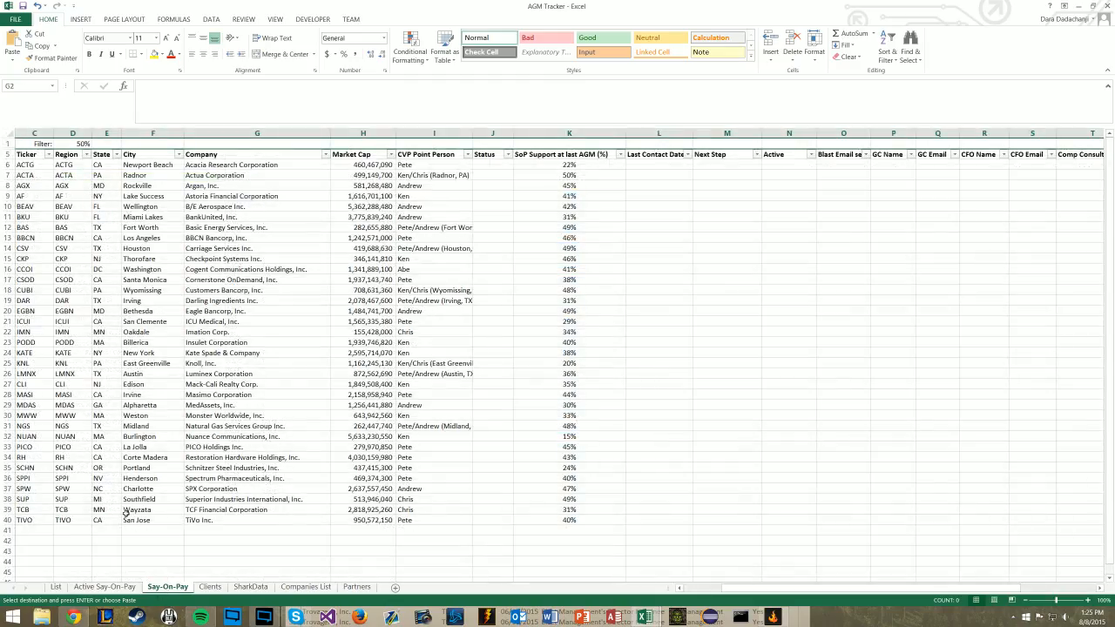
pyautogui.click(68, 144)
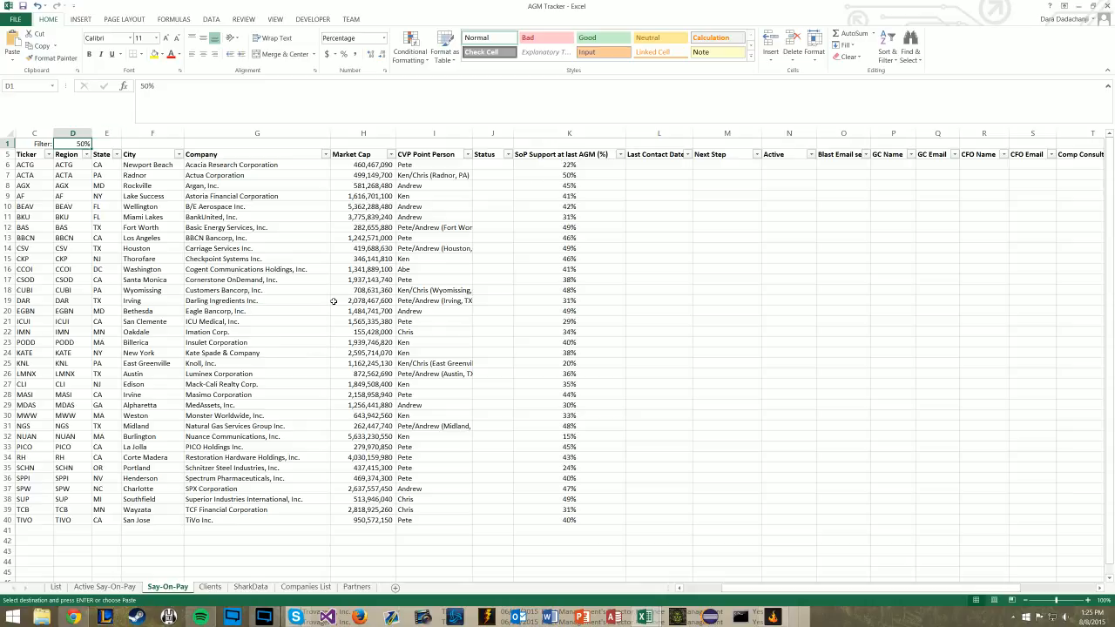
pyautogui.press('Escape')
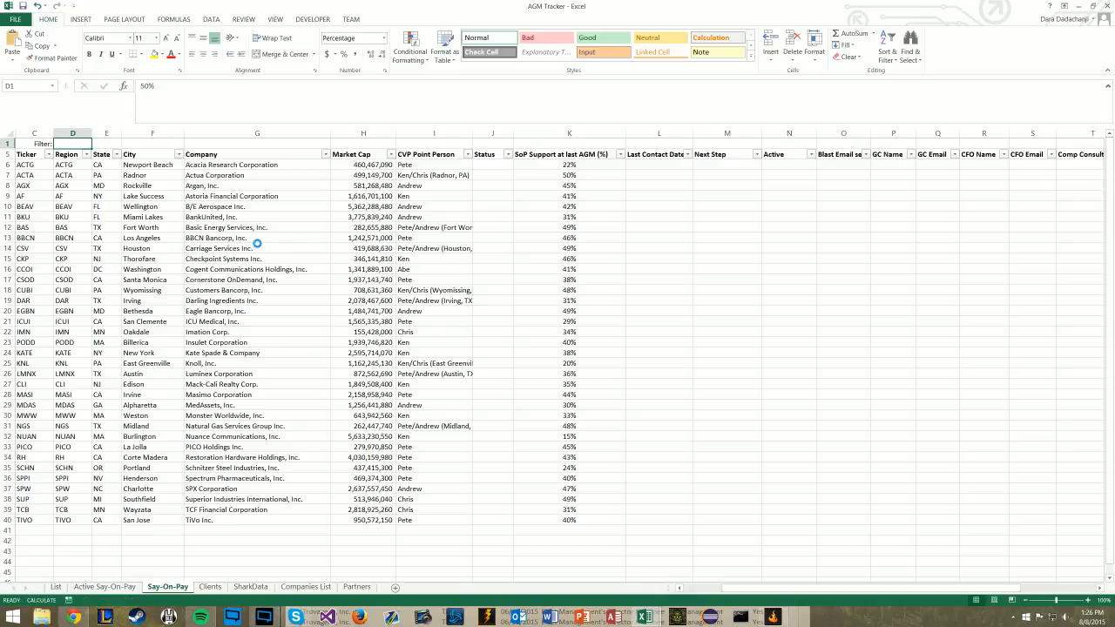
pyautogui.press('Left')
pyautogui.press('Right')
pyautogui.write('70')
pyautogui.press('Return')
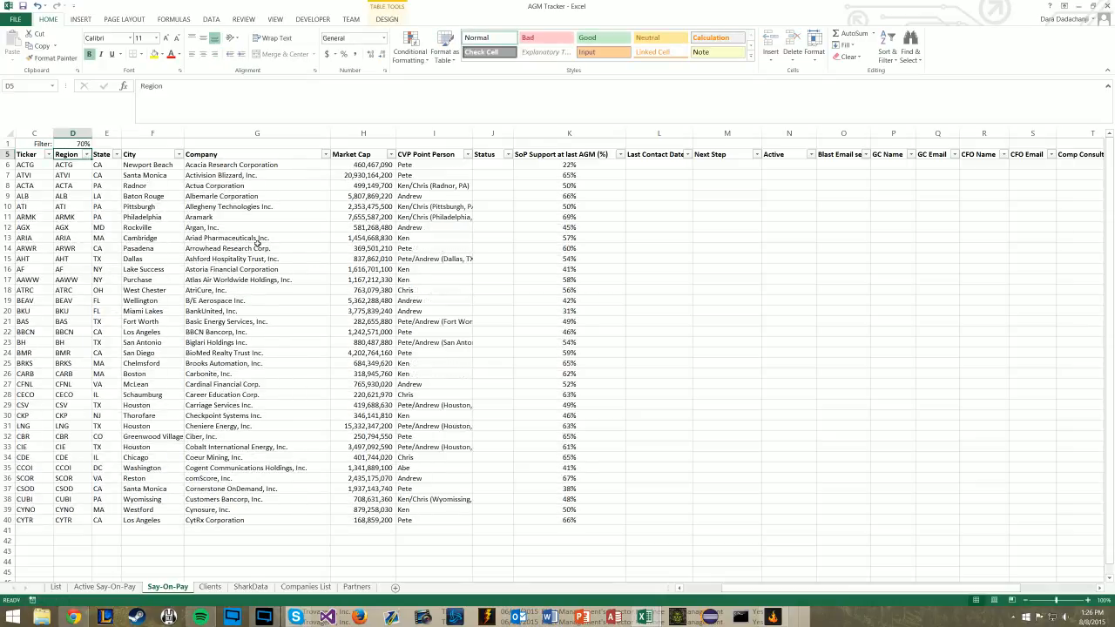
# Raise the Say-On-Pay filter percentage to 90% and extend the table's last row down to row 117.
pyautogui.click(77, 143)
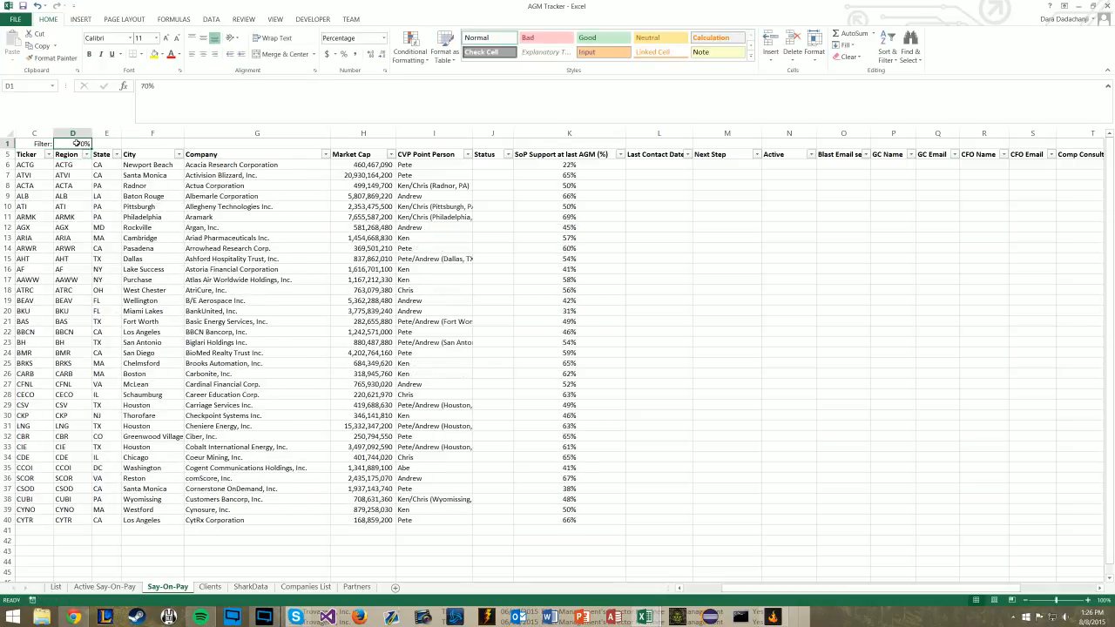
pyautogui.write('90')
pyautogui.press('Return')
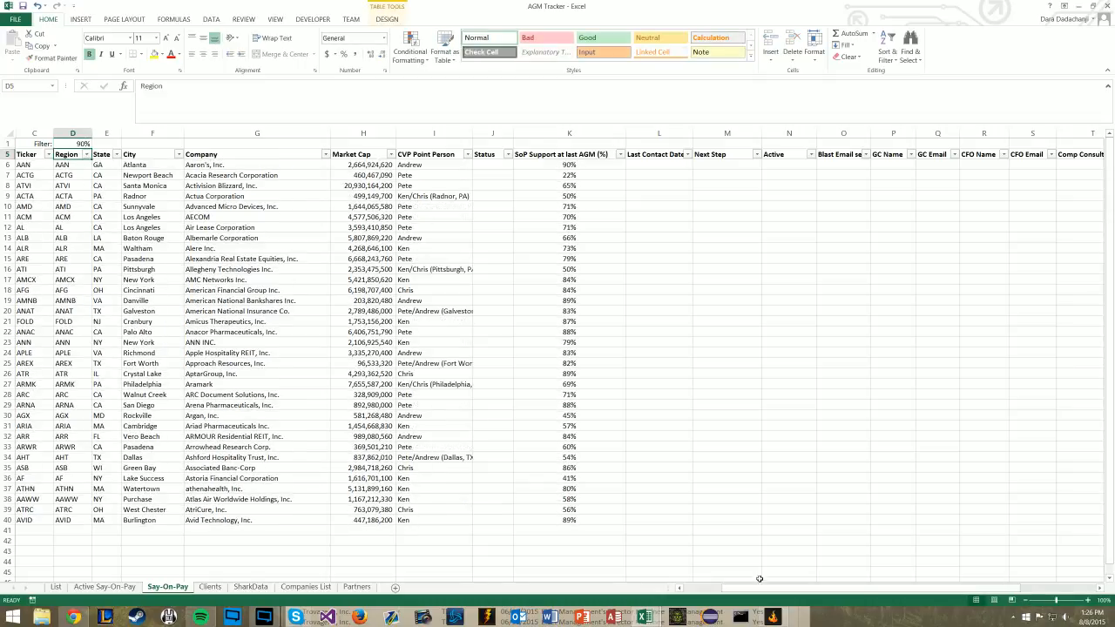
pyautogui.moveTo(760, 588); pyautogui.dragTo(841, 588)
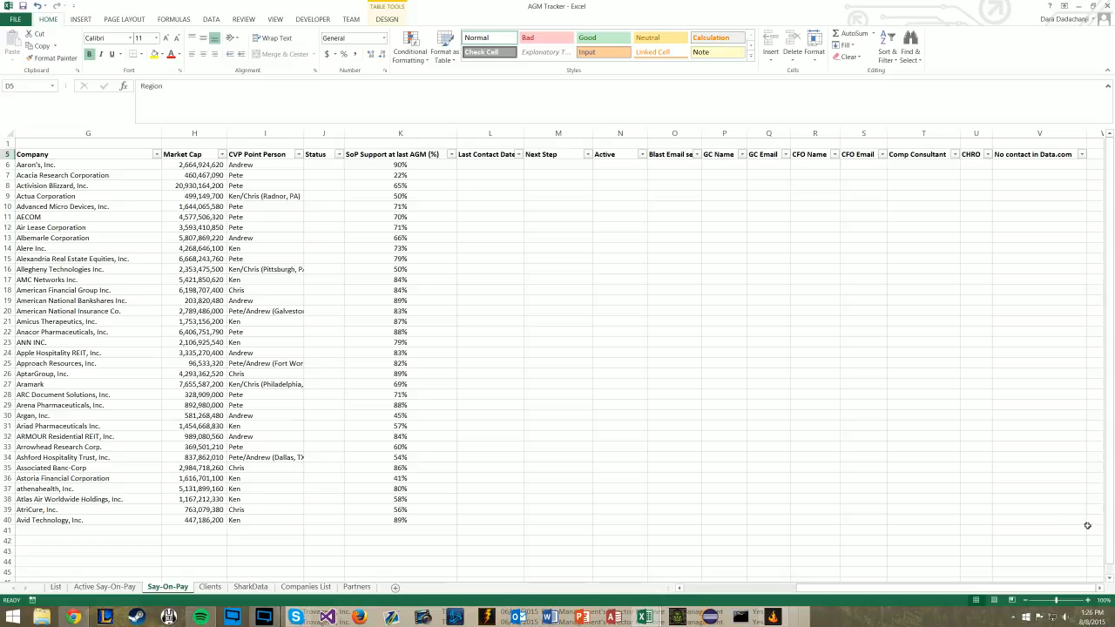
pyautogui.moveTo(1083, 537); pyautogui.dragTo(1077, 565)
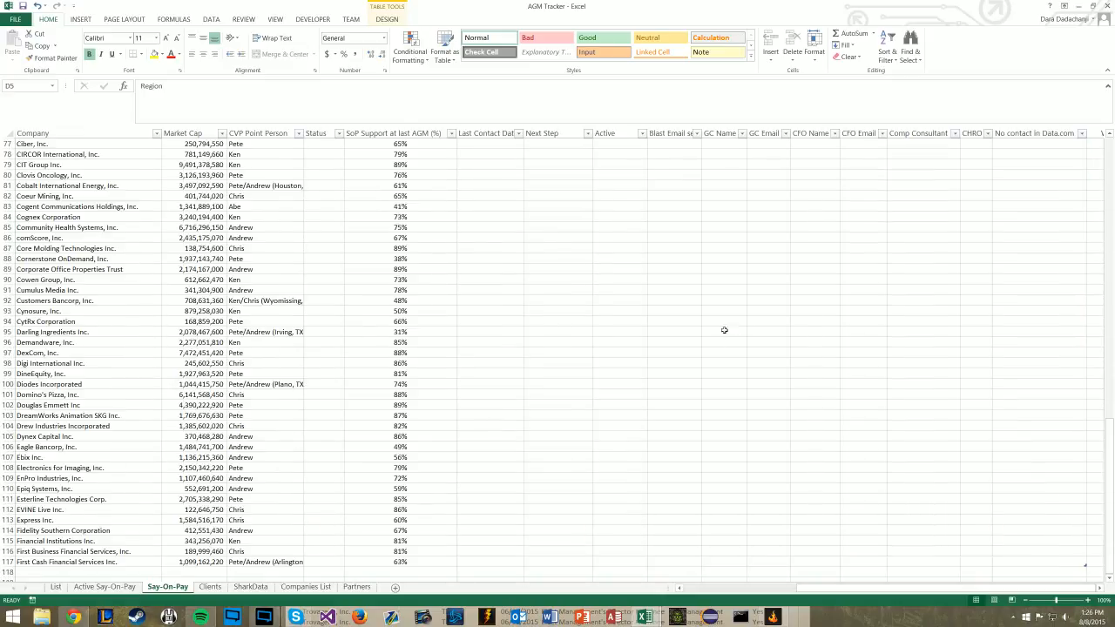
# Extend the Say-On-Pay table further down to row 353 so it covers more matching companies.
pyautogui.scroll(3, 687, 346)
pyautogui.scroll(-20, 688, 344)
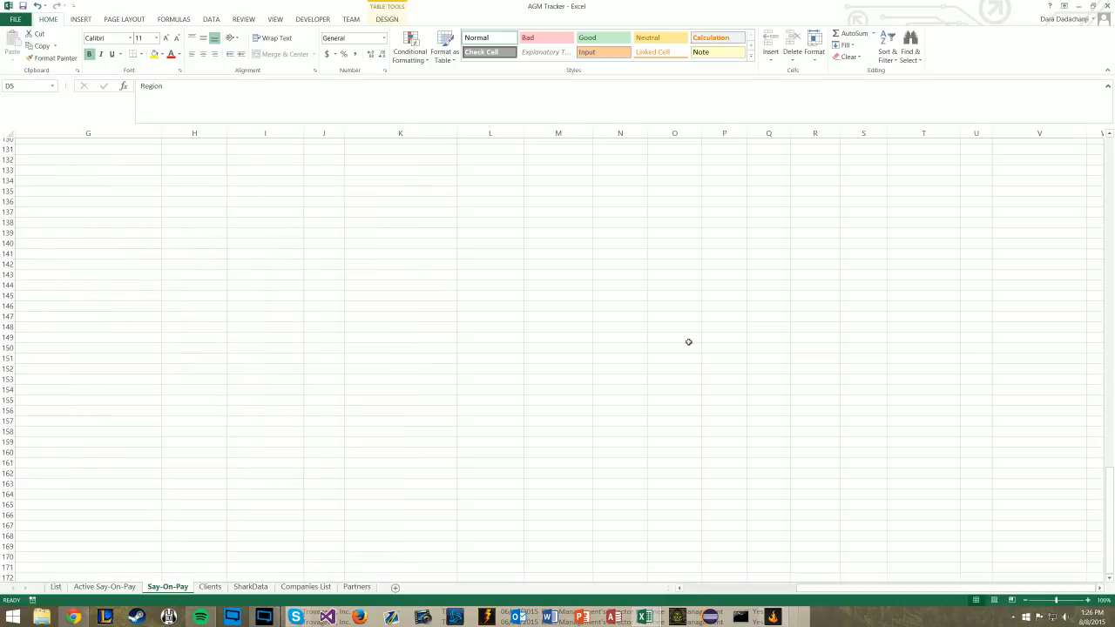
pyautogui.scroll(15, 688, 342)
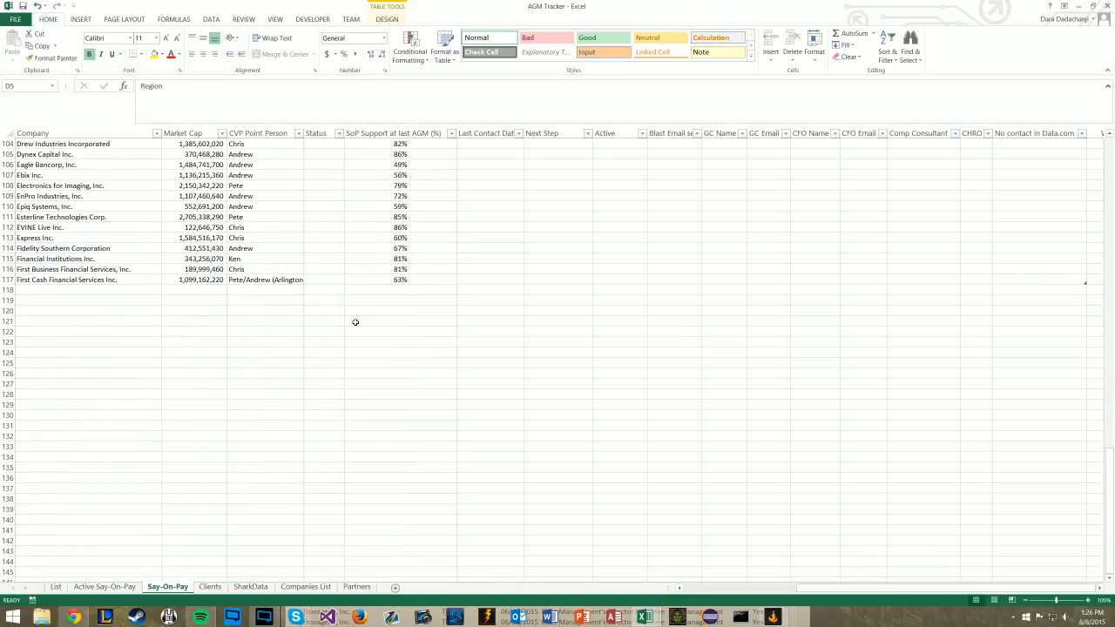
pyautogui.scroll(20, 355, 323)
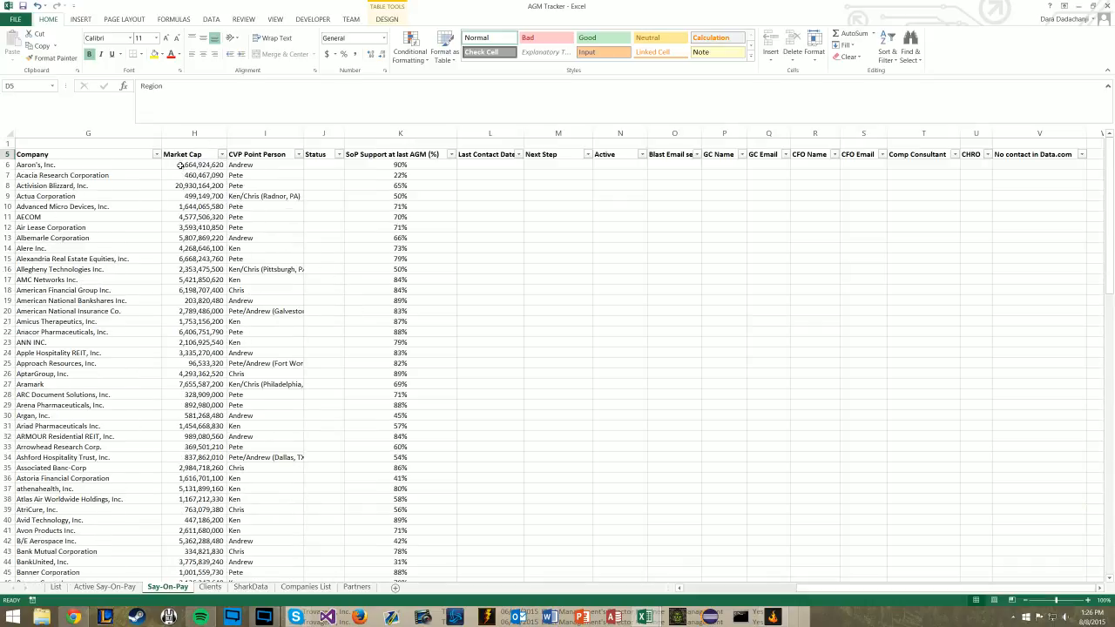
pyautogui.moveTo(810, 588)
pyautogui.mouseDown()
pyautogui.moveTo(620, 573)
pyautogui.moveTo(793, 577)
pyautogui.mouseUp()
pyautogui.scroll(-20, 1040, 373)
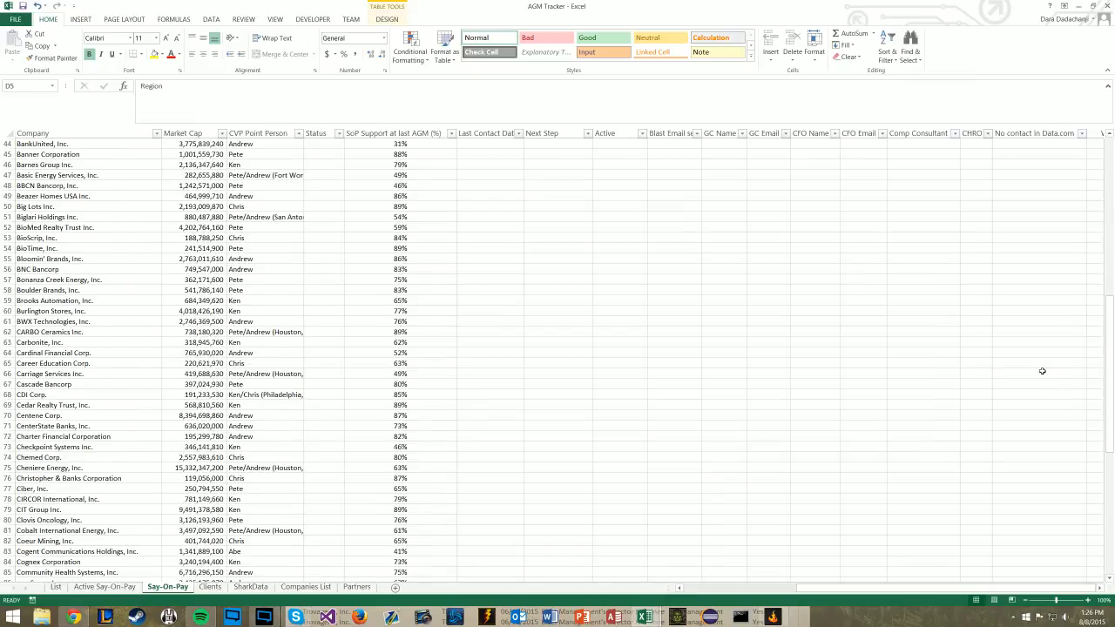
pyautogui.scroll(-6, 1039, 373)
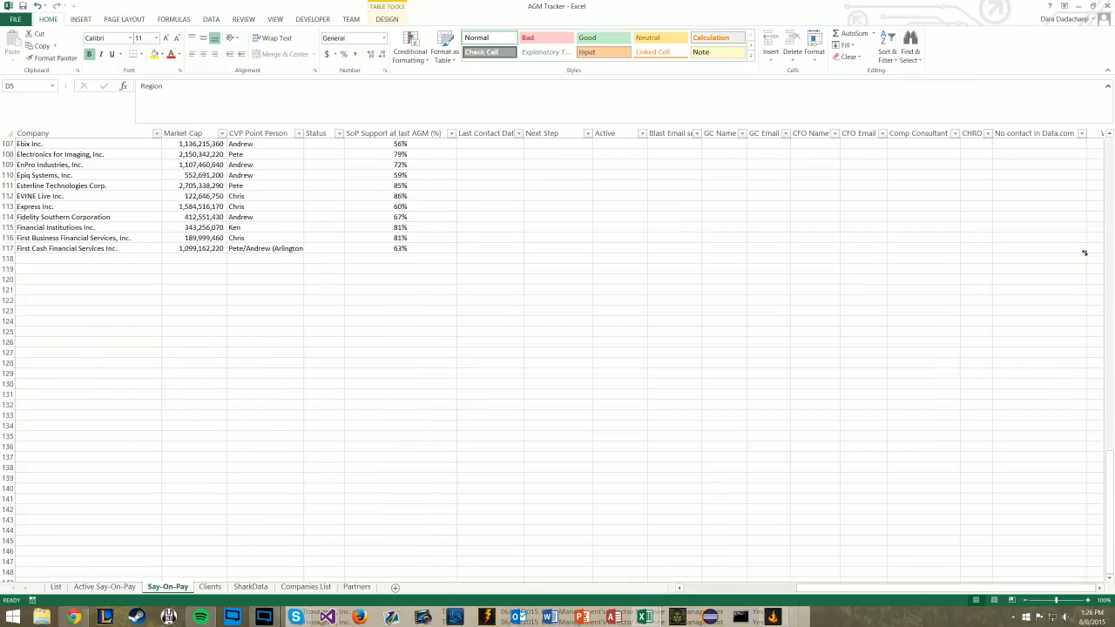
pyautogui.moveTo(1084, 253); pyautogui.dragTo(1000, 507)
pyautogui.scroll(20, 505, 419)
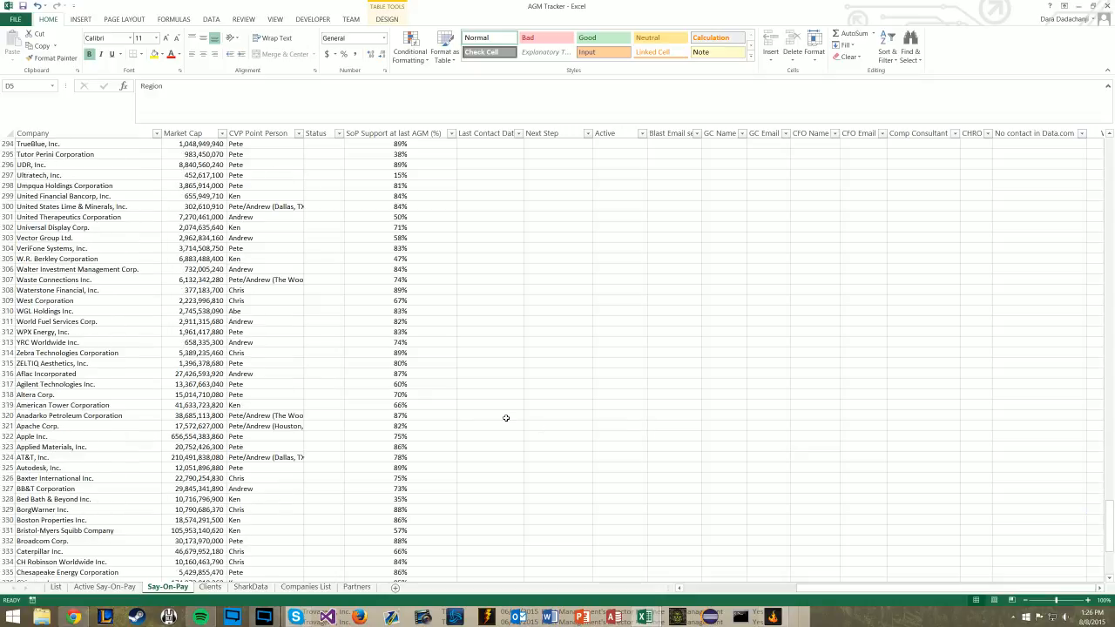
# Return to cell D1 above the Say-On-Pay table and change the filter percentage to 70%.
pyautogui.click(93, 260)
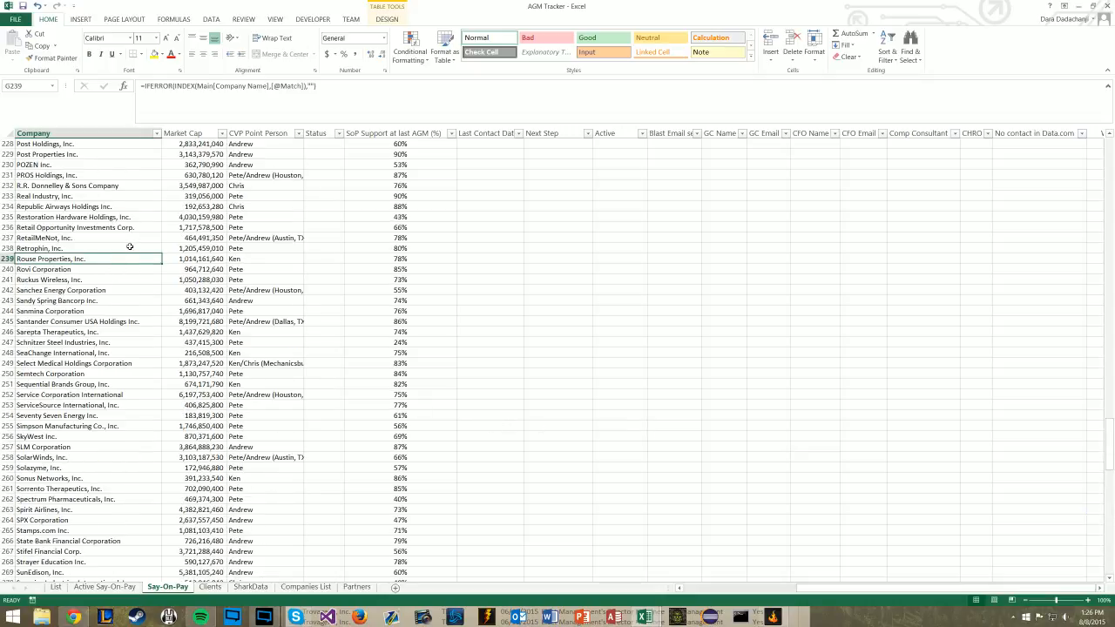
pyautogui.hotkey('ctrl', 'Up')
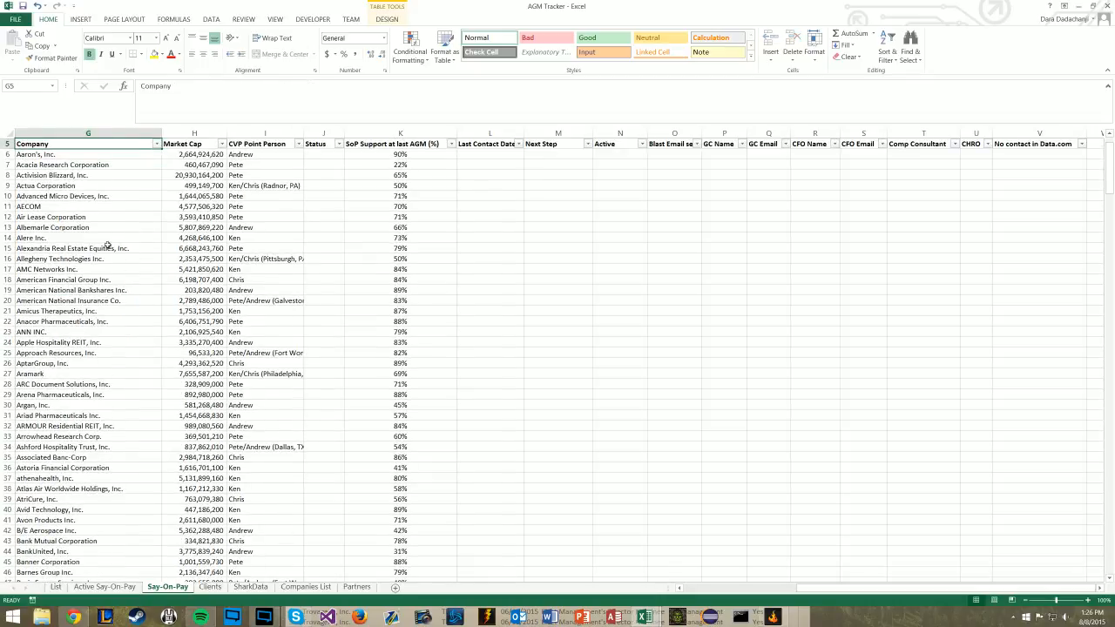
pyautogui.hotkey('ctrl', 'Up')
pyautogui.press('Left')
pyautogui.press('Left')
pyautogui.press('Left')
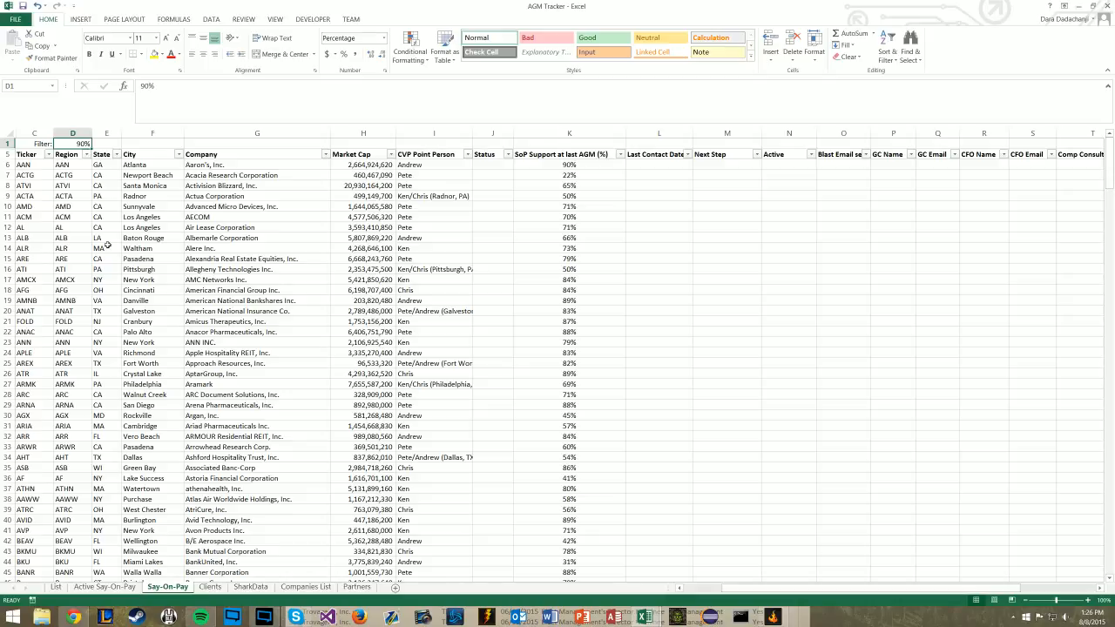
pyautogui.press('Delete')
pyautogui.press('Left')
pyautogui.press('Down')
pyautogui.press('Right')
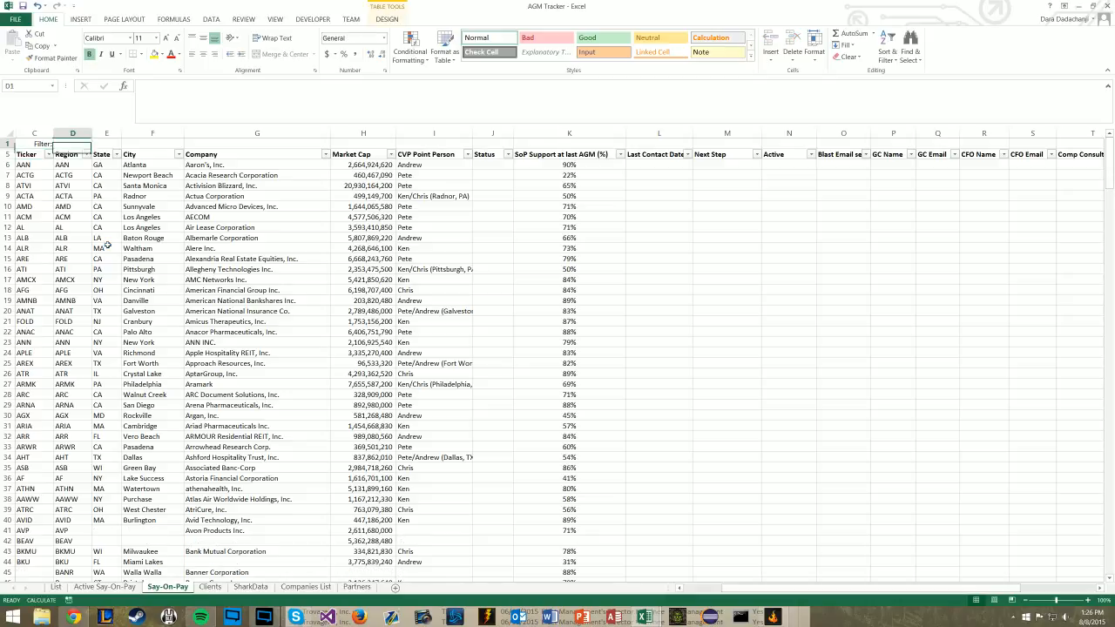
pyautogui.press('Up')
pyautogui.press('Down')
# Check how far the companies matching the 70% filter reach within the extended Say-On-Pay table.
pyautogui.scroll(-11, 287, 348)
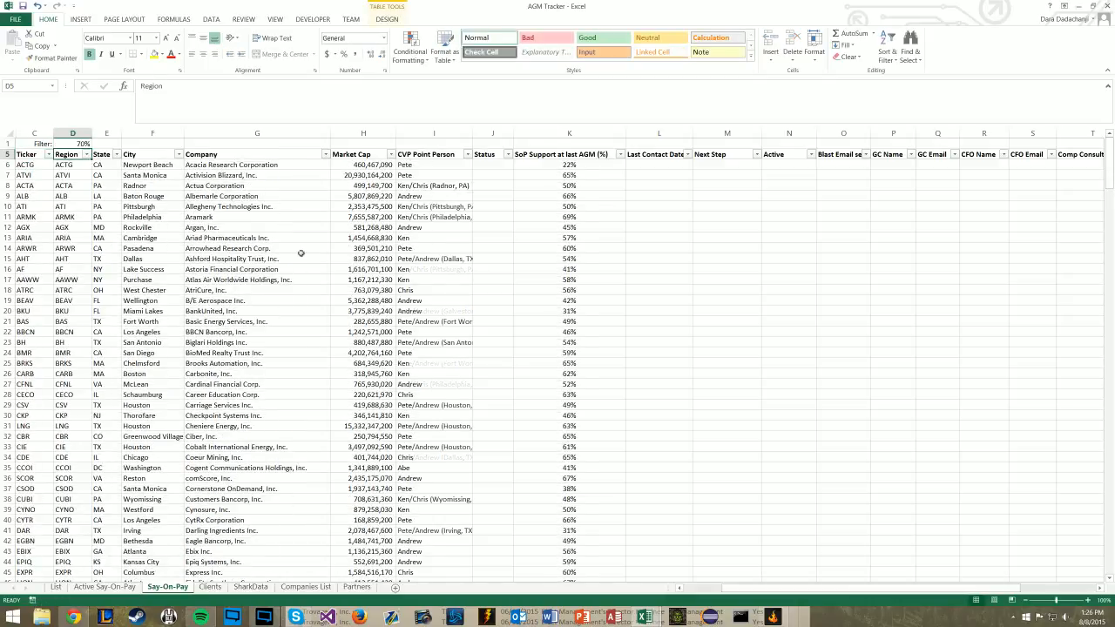
pyautogui.scroll(-20, 599, 442)
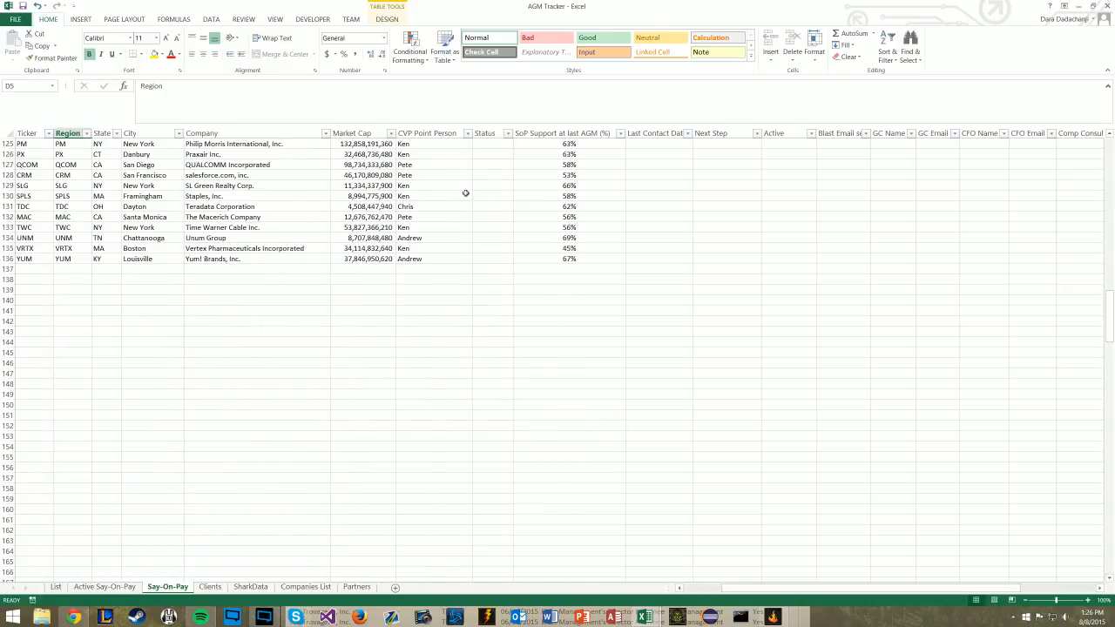
pyautogui.moveTo(854, 594); pyautogui.dragTo(1025, 587)
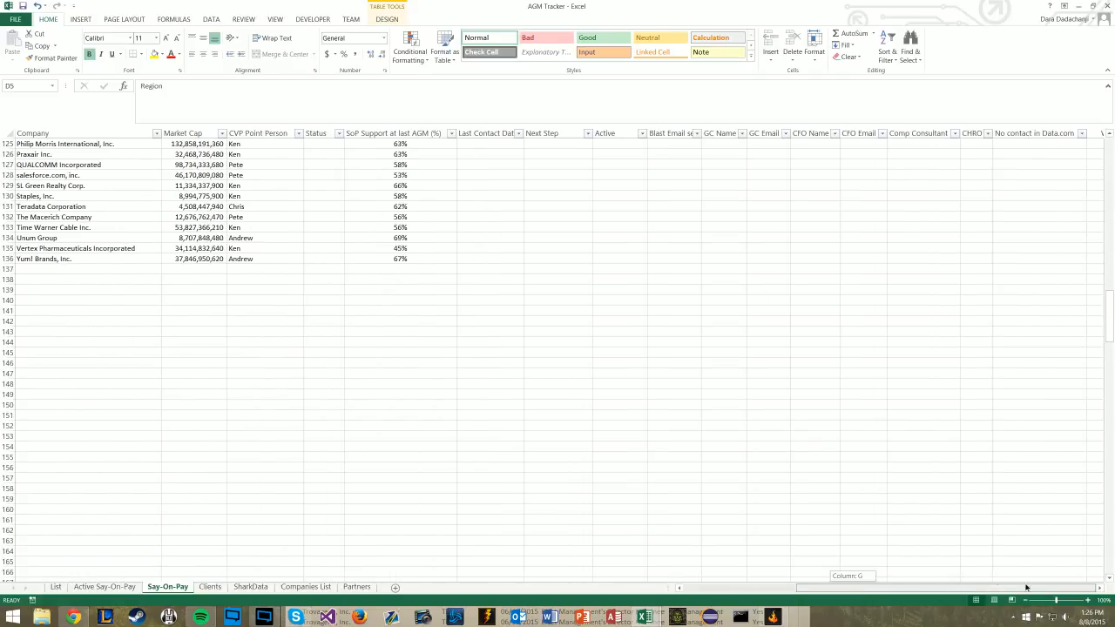
pyautogui.scroll(-15, 938, 505)
pyautogui.scroll(12, 856, 489)
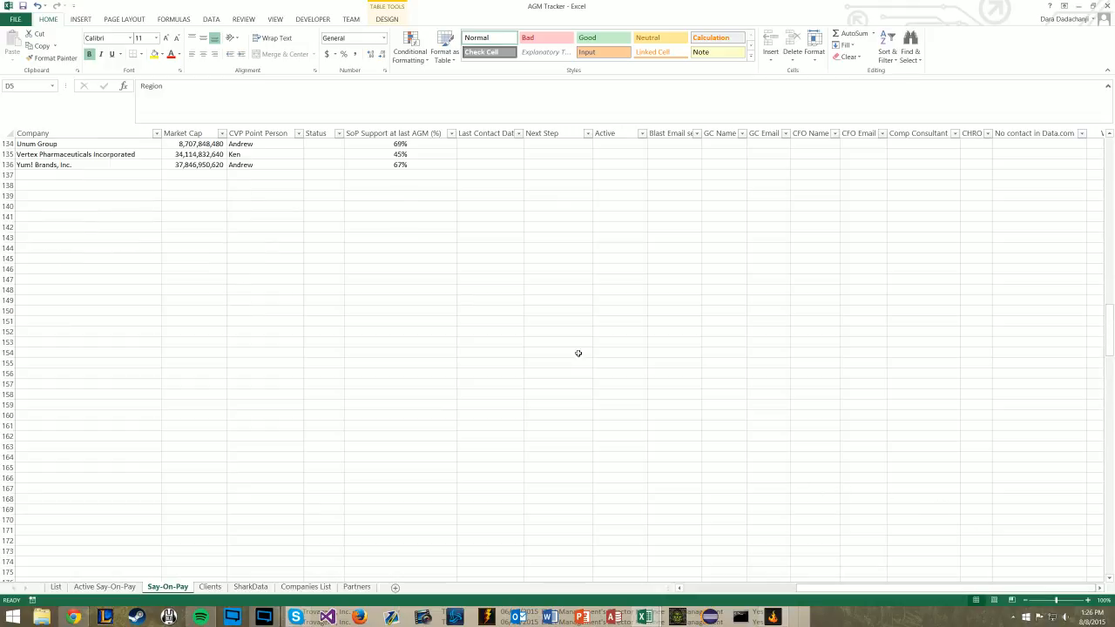
pyautogui.click(440, 157)
pyautogui.hotkey('ctrl', 'Down')
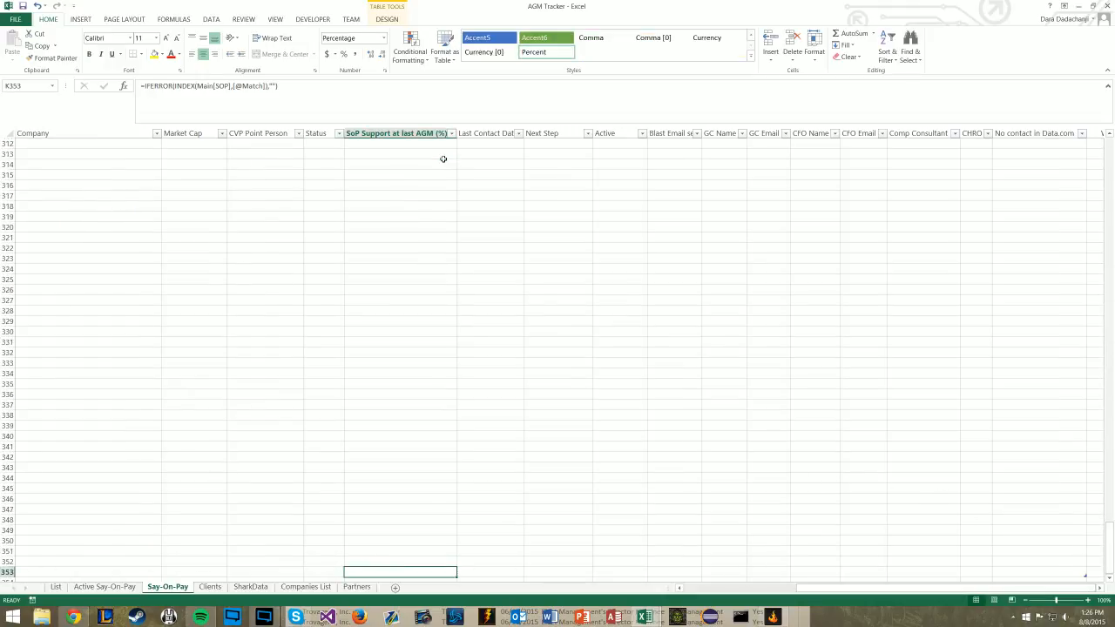
pyautogui.hotkey('ctrl', 'Up')
pyautogui.hotkey('ctrl', 'Home')
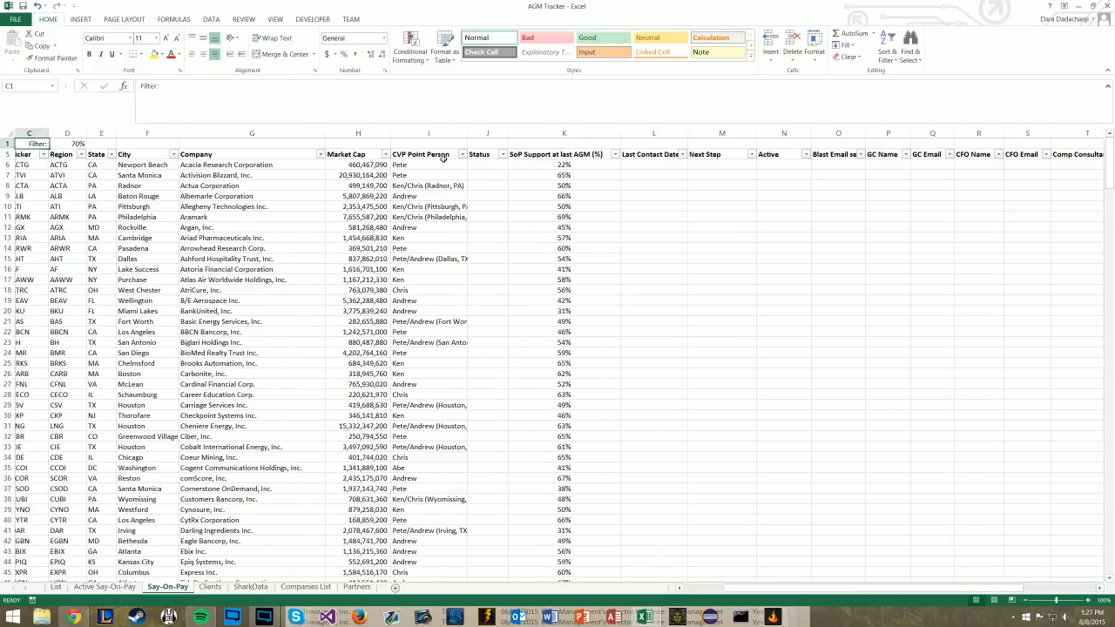
# Inspect the formula in the first Last Contact Date cell, L6, of the Say-On-Pay table.
pyautogui.press('Right')
pyautogui.press('Right')
pyautogui.press('Right')
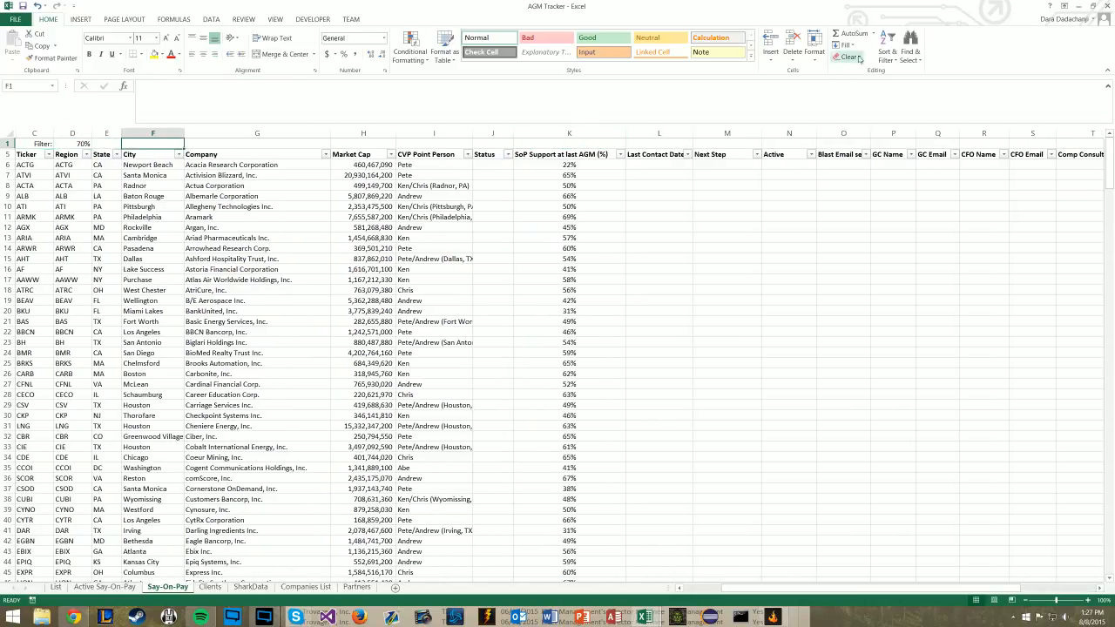
pyautogui.click(656, 166)
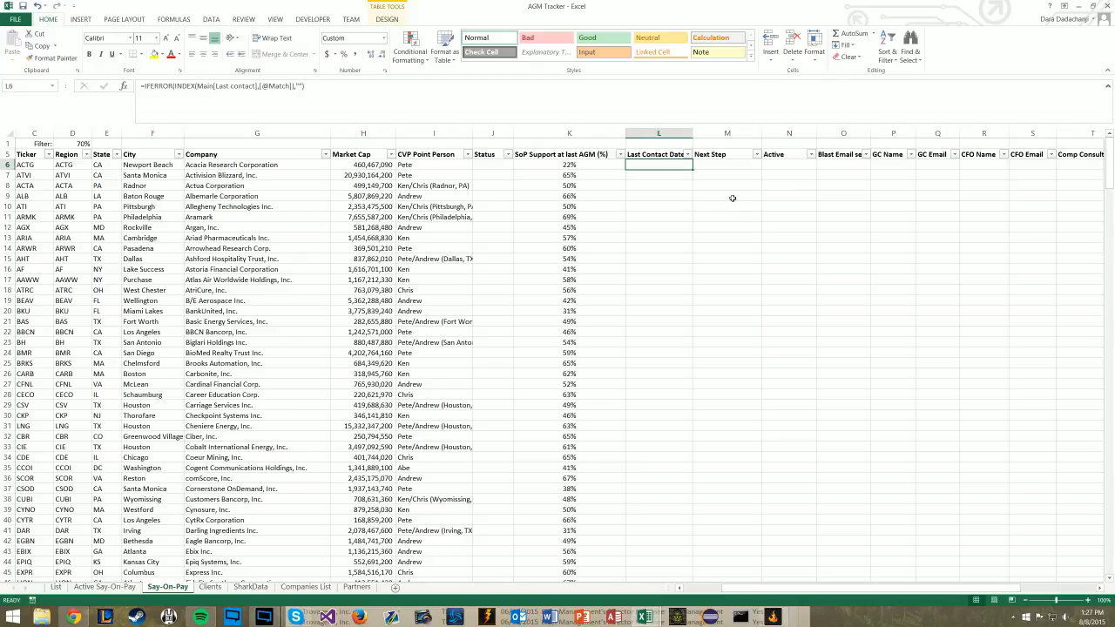
# Enter 12/31/2014 as the Last Contact Date for Acacia Research Corporation in cell L6.
pyautogui.write('12/31/20')
pyautogui.write('14')
pyautogui.press('Return')
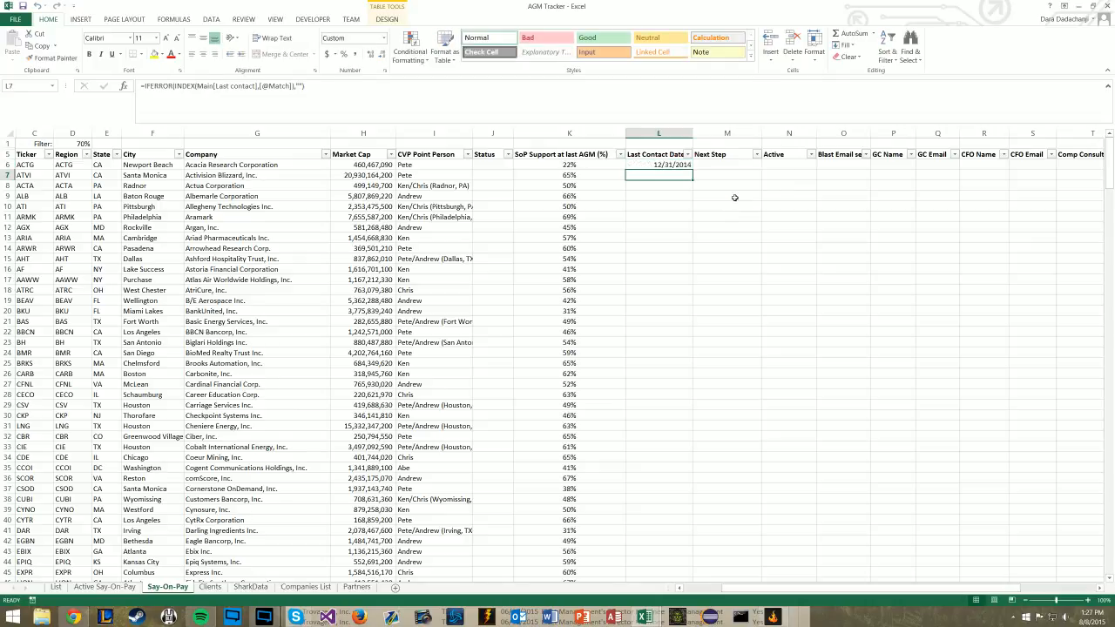
pyautogui.click(664, 165)
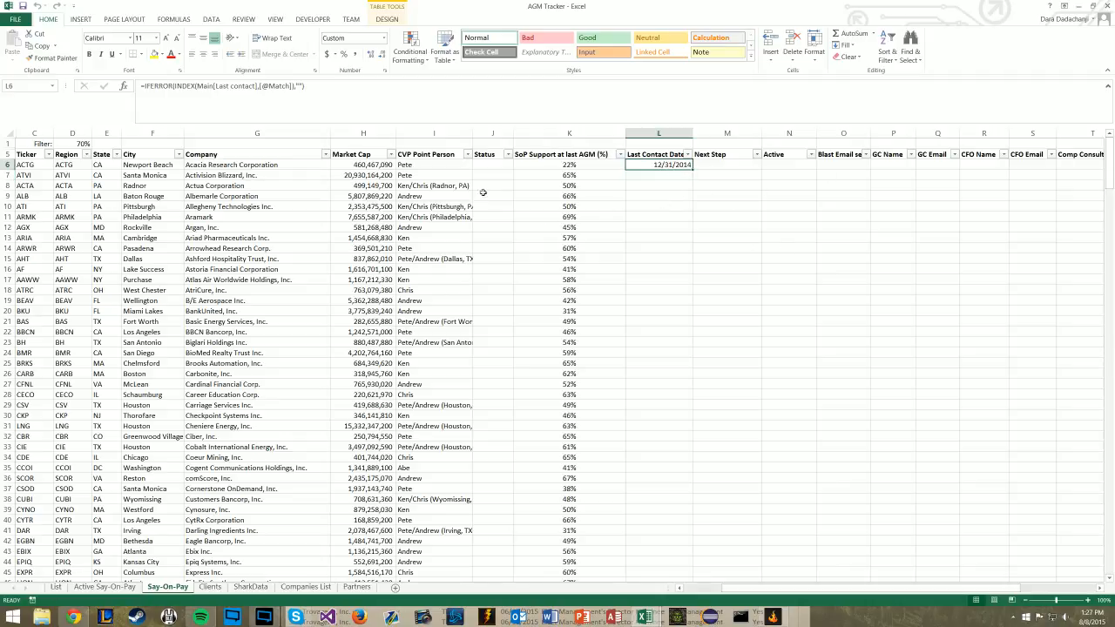
# Check the Last contact column for Acacia Research Corporation on the List sheet and return to the Say-On-Pay sheet.
pyautogui.click(56, 586)
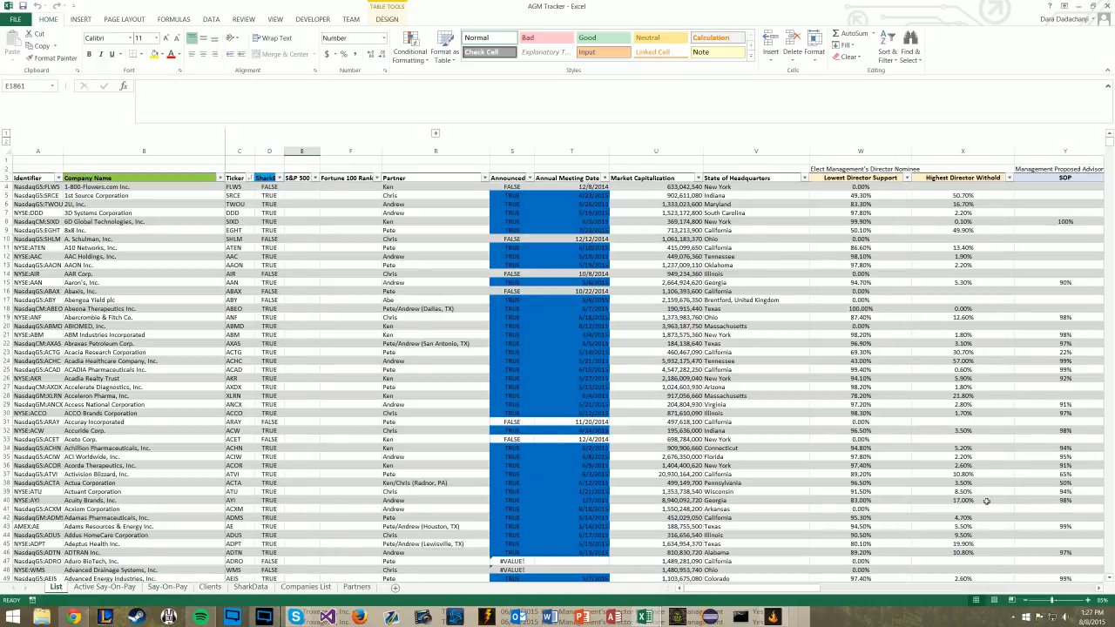
pyautogui.moveTo(750, 590); pyautogui.dragTo(967, 580)
pyautogui.click(555, 344)
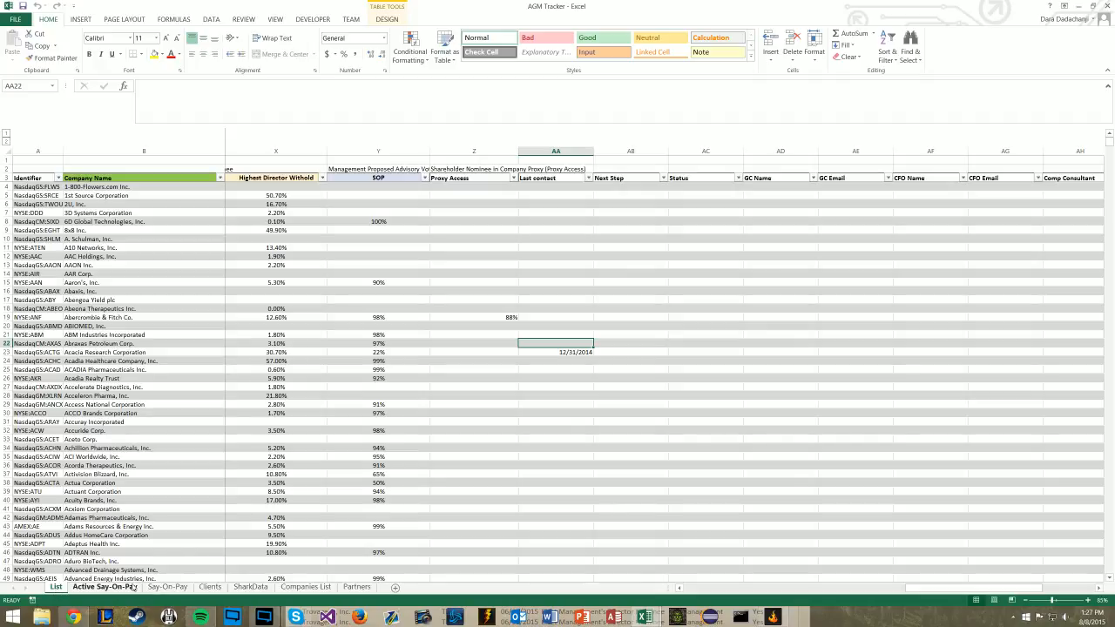
pyautogui.click(167, 587)
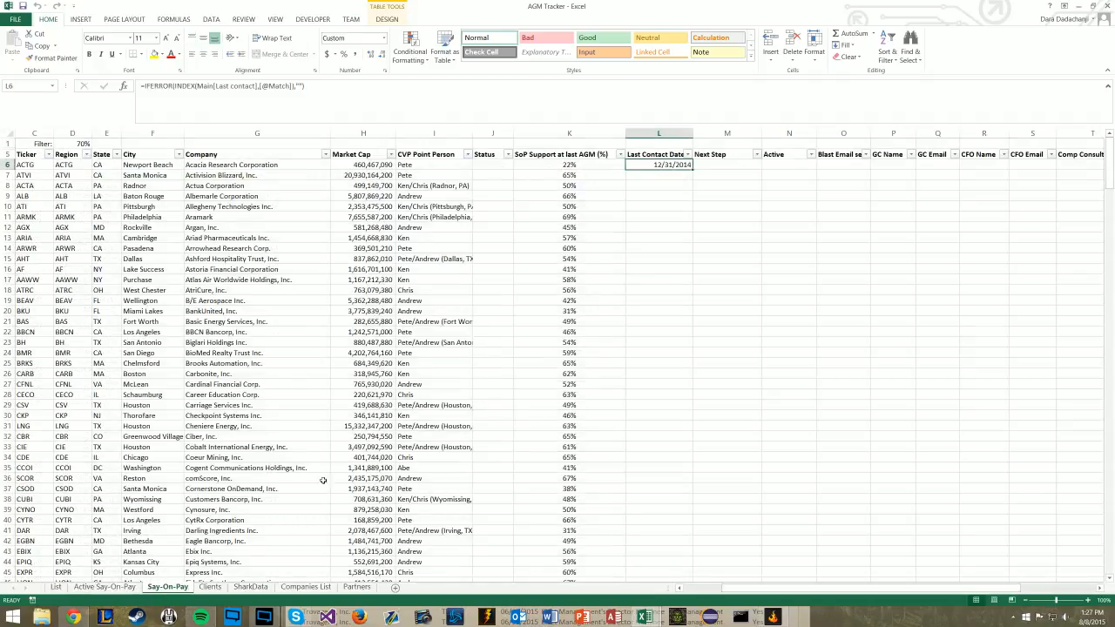
# Fit the Blast Email sent column to its heading and enter a person's name as GC Name for Acacia Research Corporation.
pyautogui.click(850, 165)
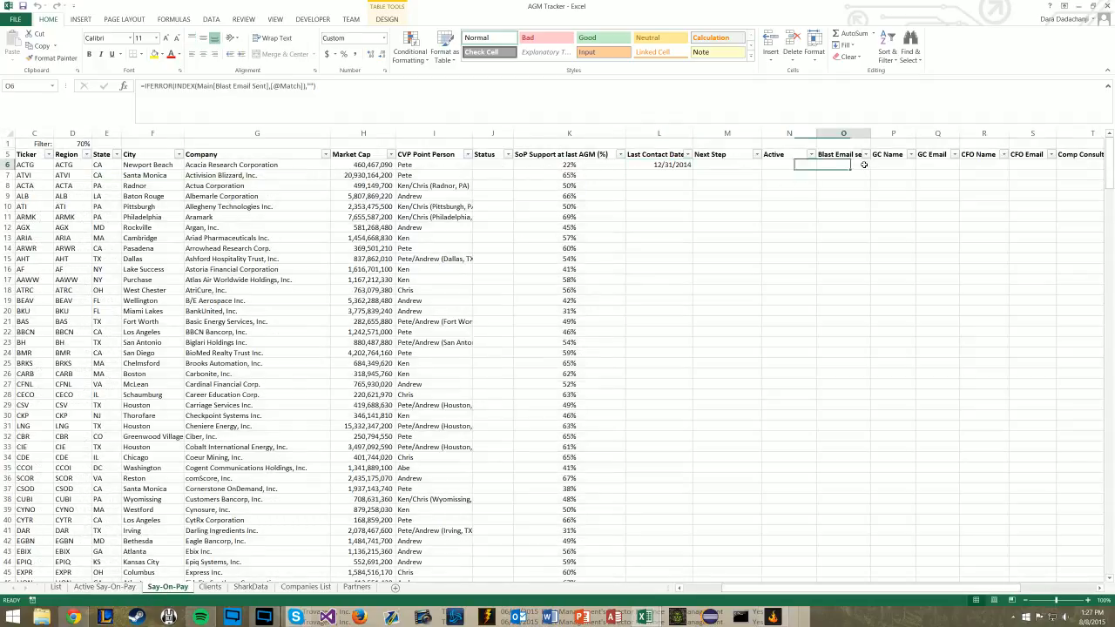
pyautogui.doubleClick(870, 133)
pyautogui.click(918, 167)
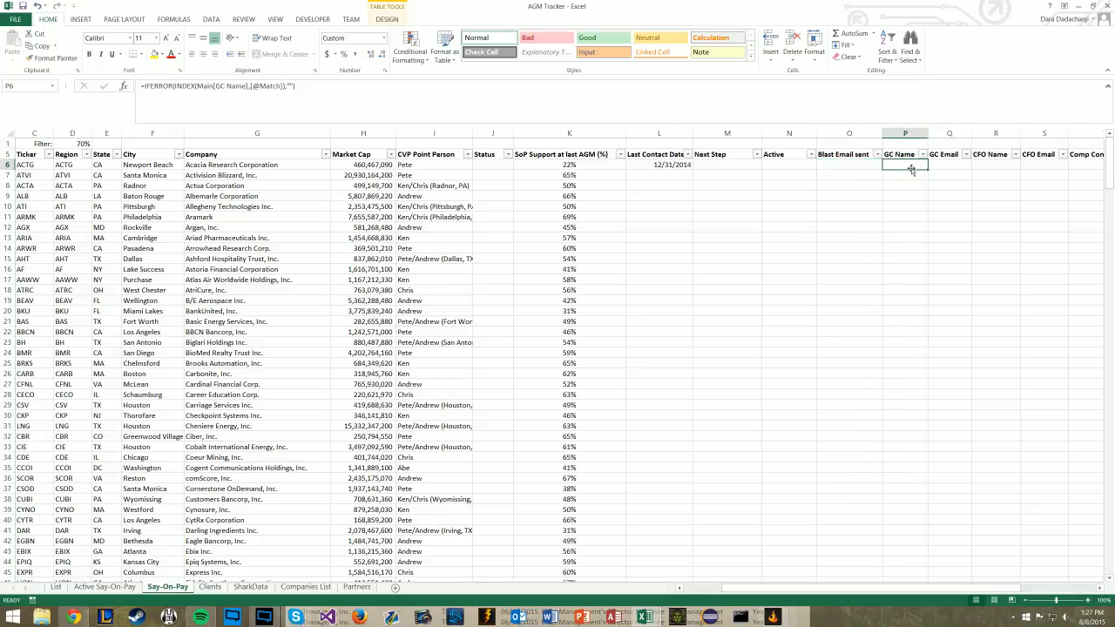
pyautogui.write('Tom Brady')
pyautogui.press('Return')
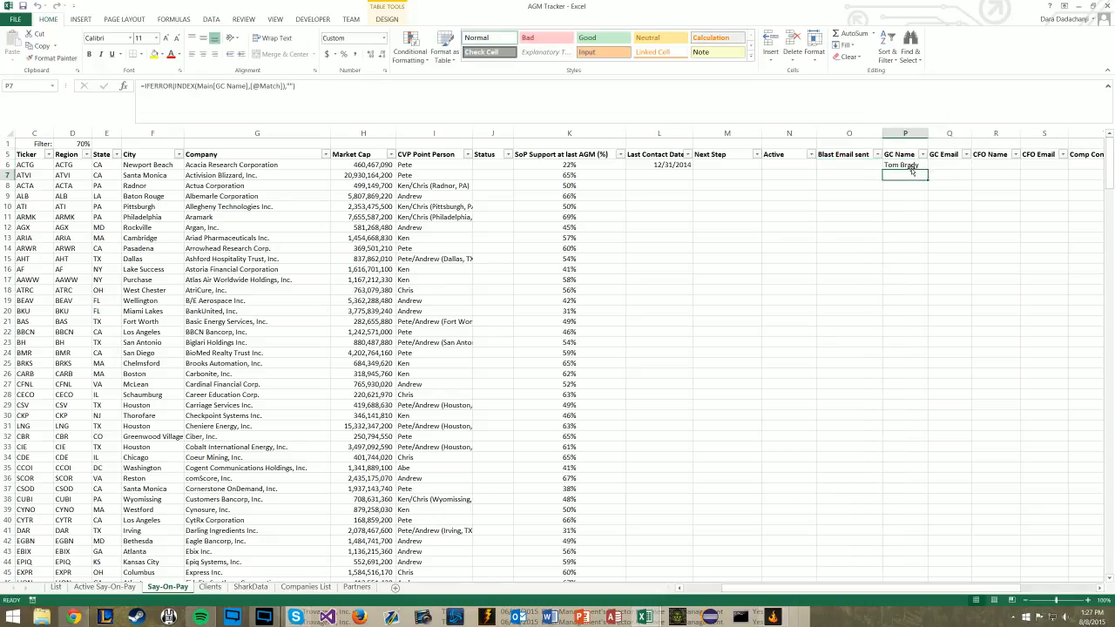
# Enter the test text "M<eteos" in the CFO Name cell for Activision Blizzard and clear that entry again.
pyautogui.press('Down')
pyautogui.press('Down')
pyautogui.press('Right')
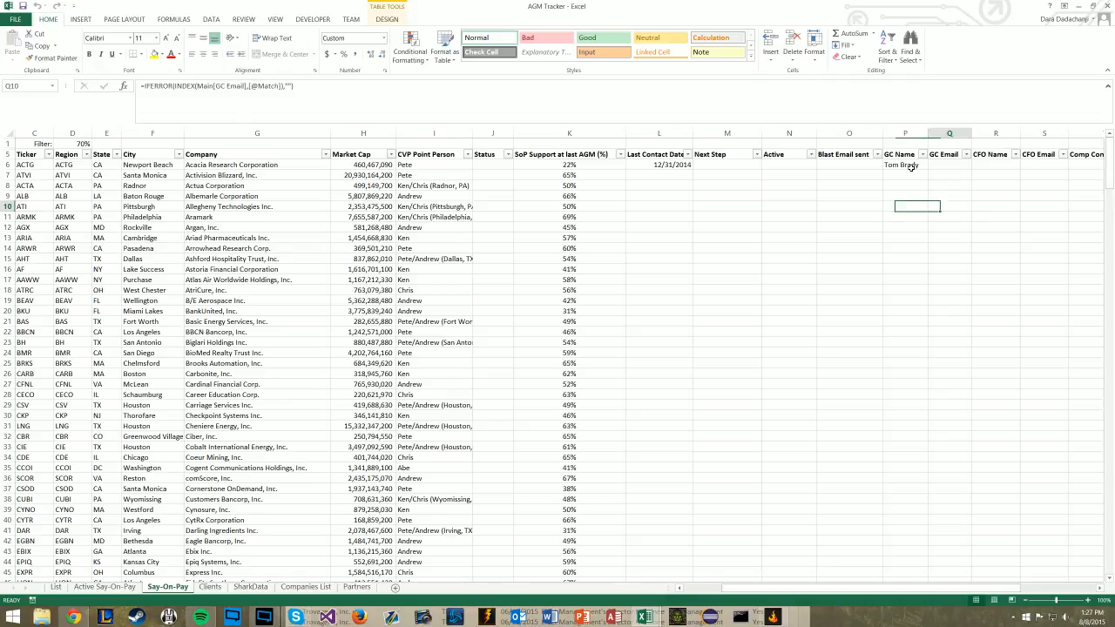
pyautogui.press('Right')
pyautogui.press('Up')
pyautogui.press('Up')
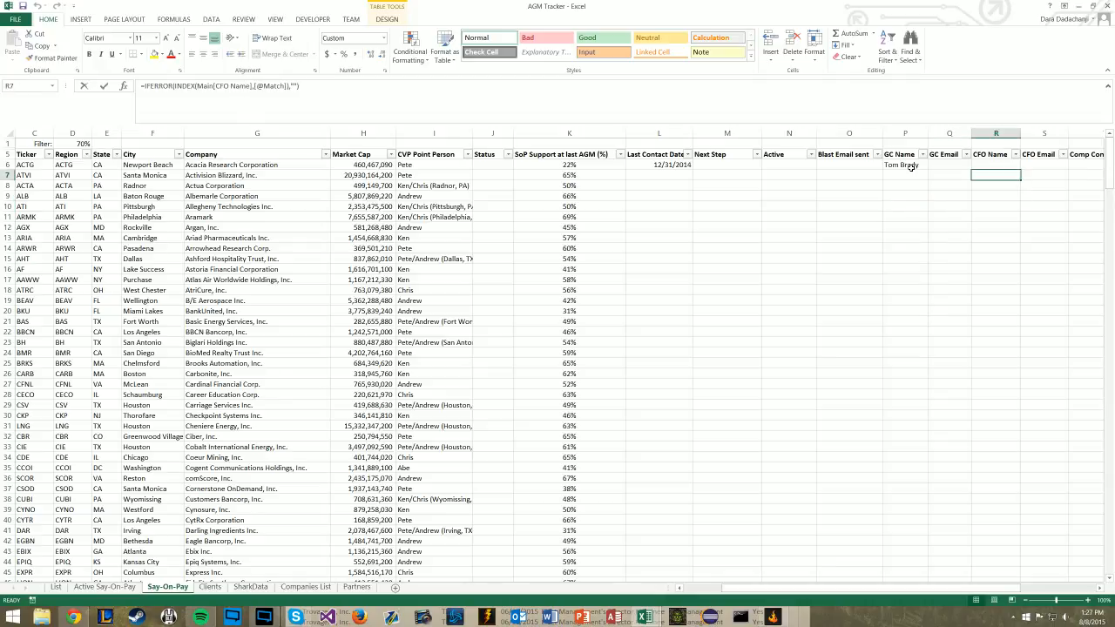
pyautogui.write('M<eteos')
pyautogui.press('Return')
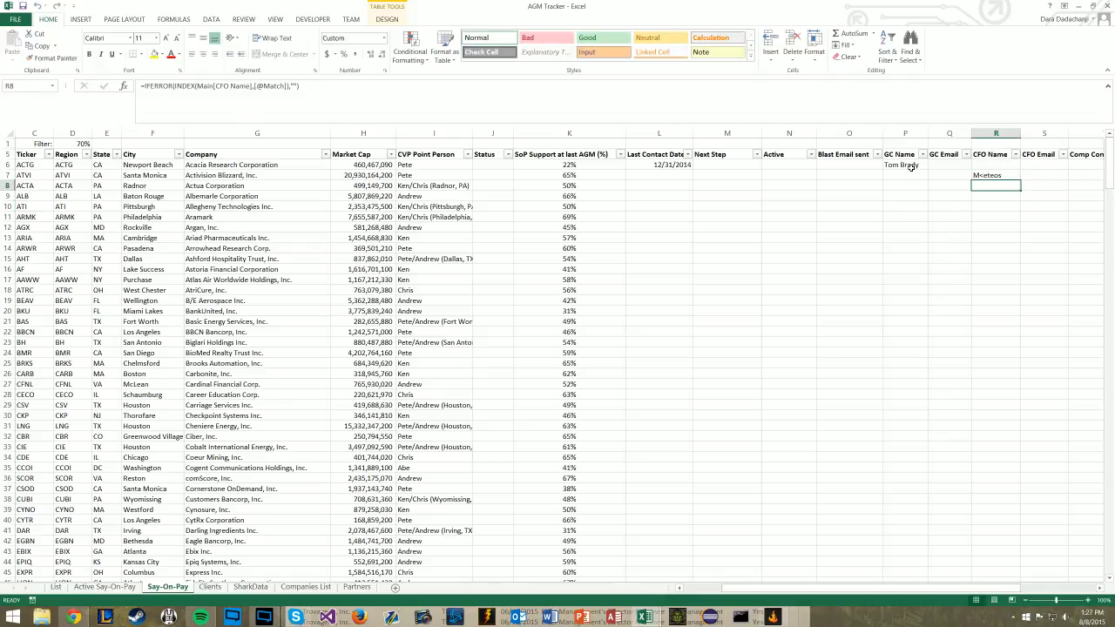
pyautogui.press('Up')
pyautogui.press('F2')
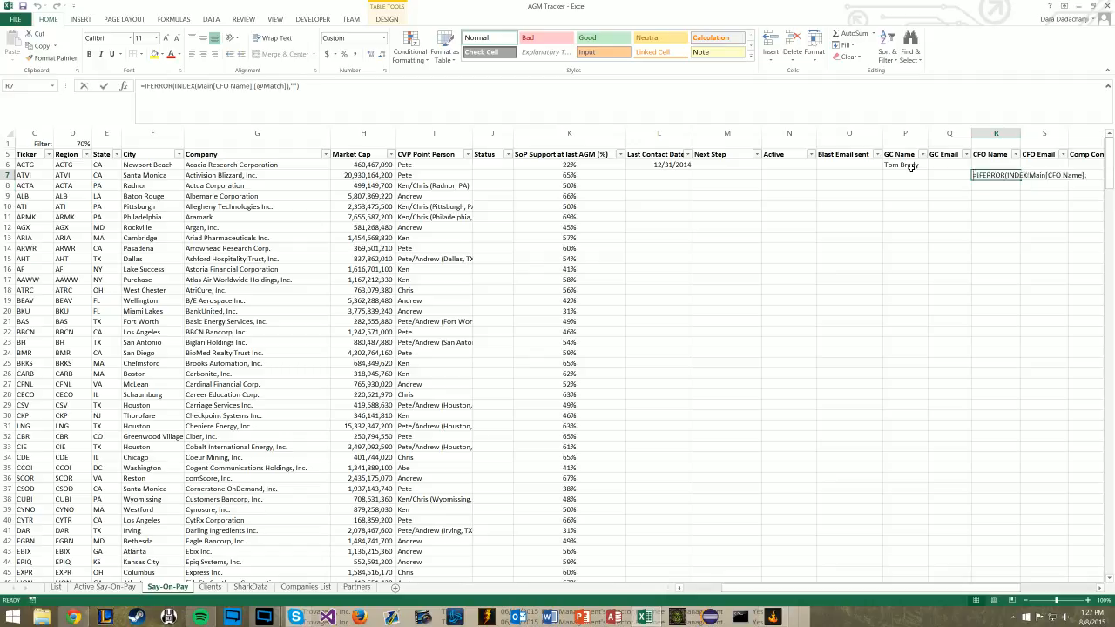
pyautogui.press('Return')
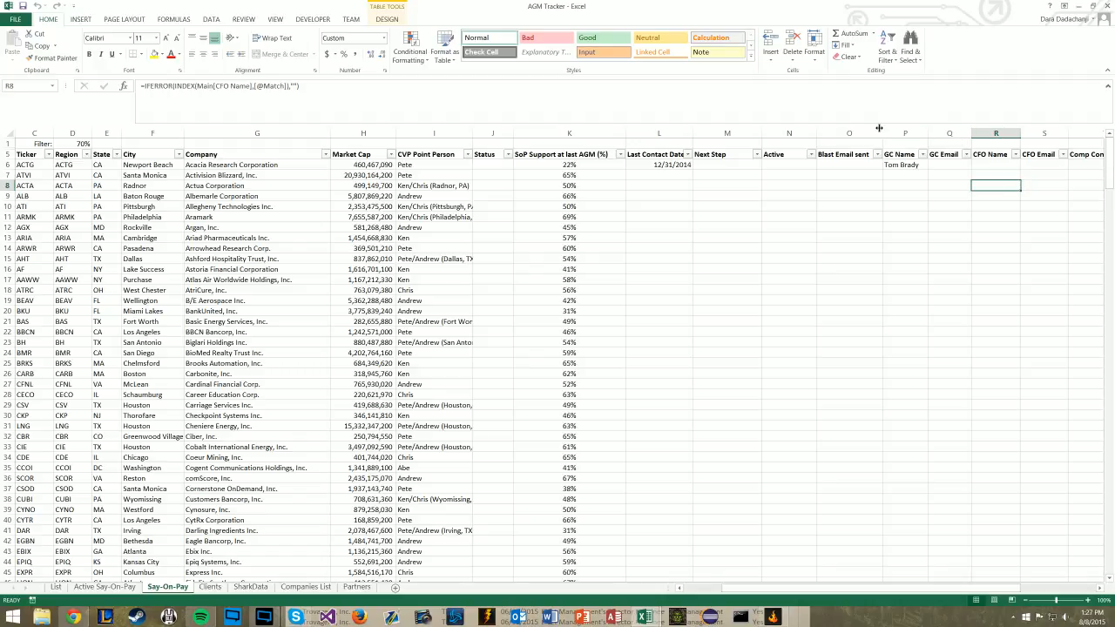
# Mark Activision Blizzard as "x" and Actua Corporation as "sadfaskl" in the Active column of the Say-On-Pay table.
pyautogui.click(809, 175)
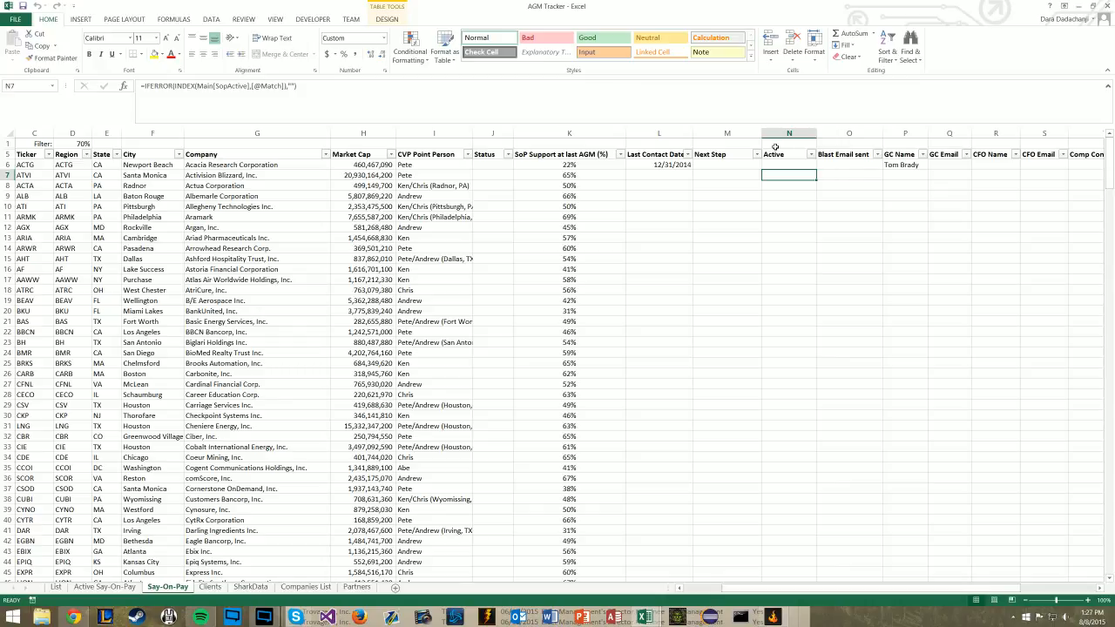
pyautogui.write('x')
pyautogui.press('Return')
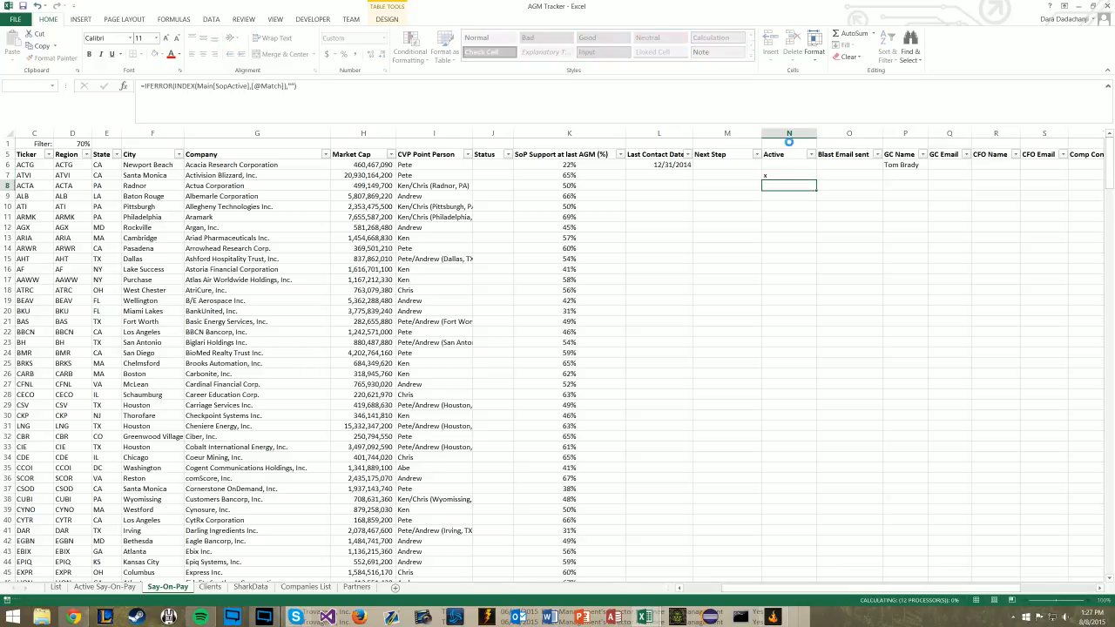
pyautogui.write('sadfaskl')
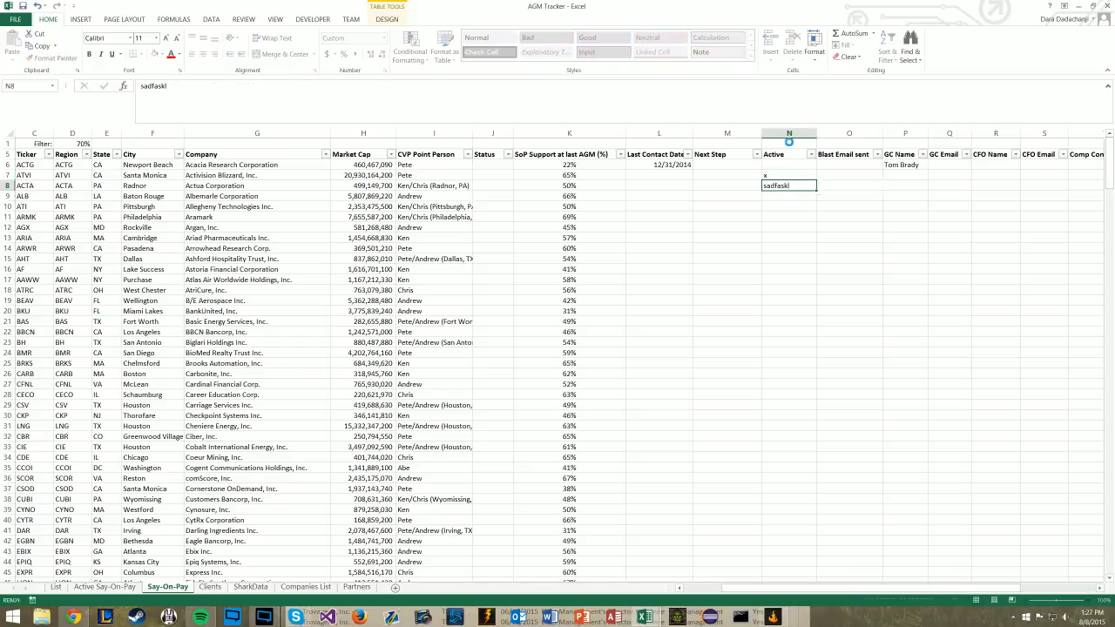
pyautogui.press('Return')
pyautogui.click(786, 175)
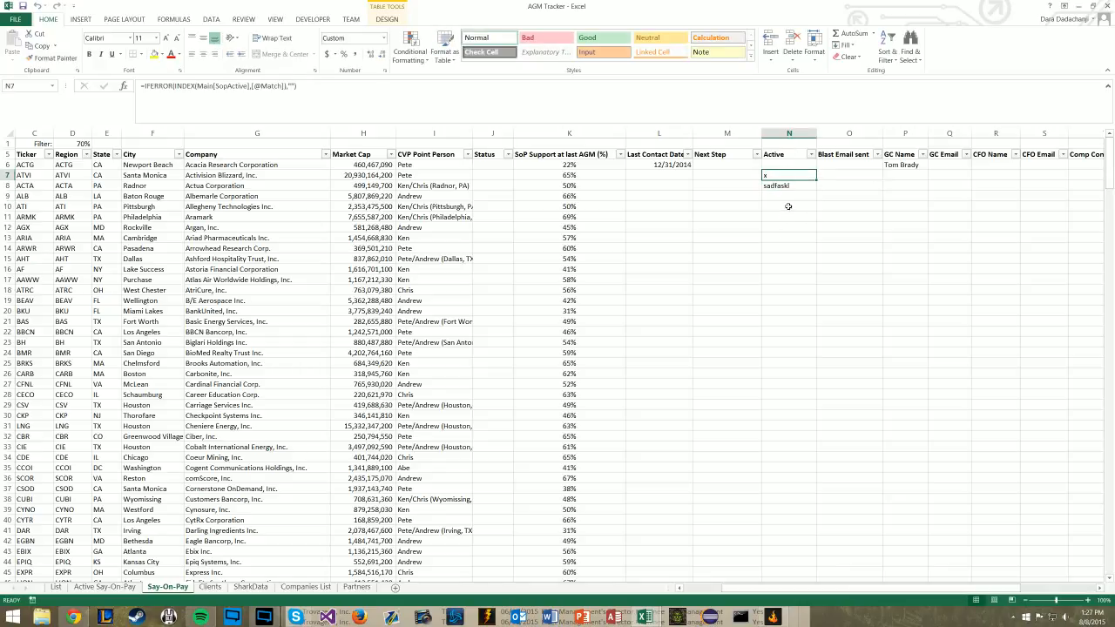
pyautogui.click(786, 186)
# Hide the Row and Match helper columns, A and B, on the Active Say-On-Pay sheet.
pyautogui.click(104, 586)
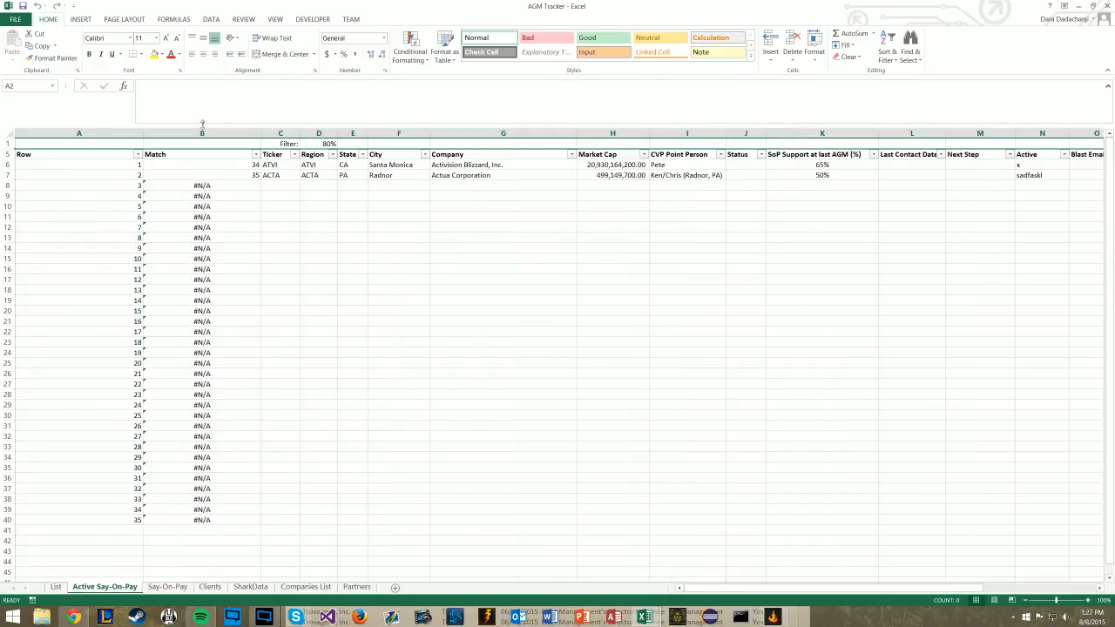
pyautogui.click(282, 230)
pyautogui.moveTo(209, 135); pyautogui.dragTo(81, 132)
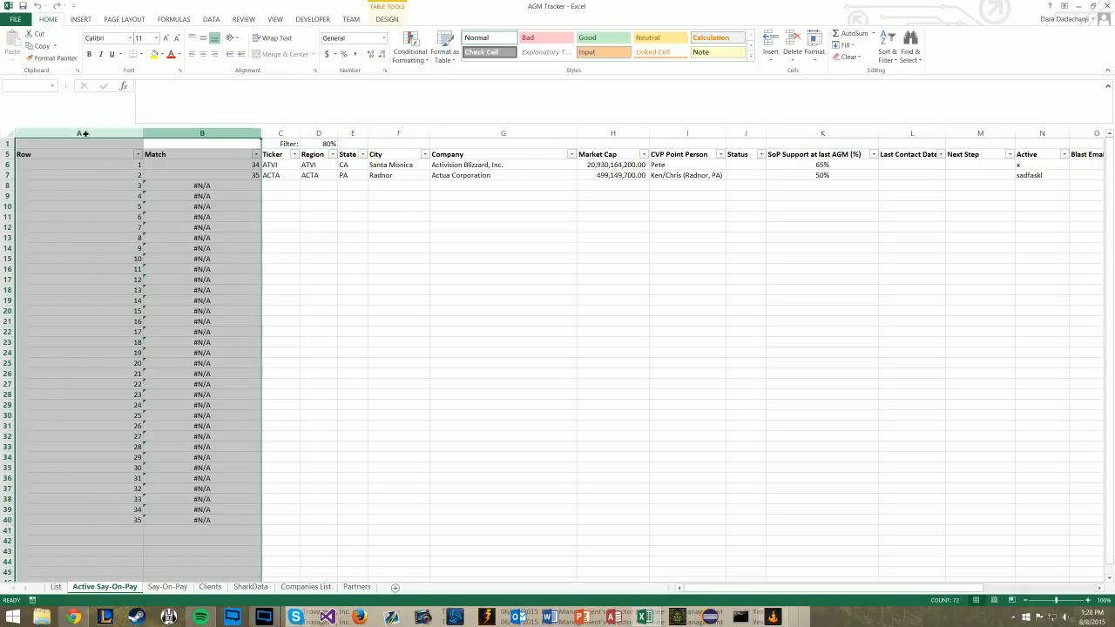
pyautogui.rightClick(83, 131)
pyautogui.click(129, 272)
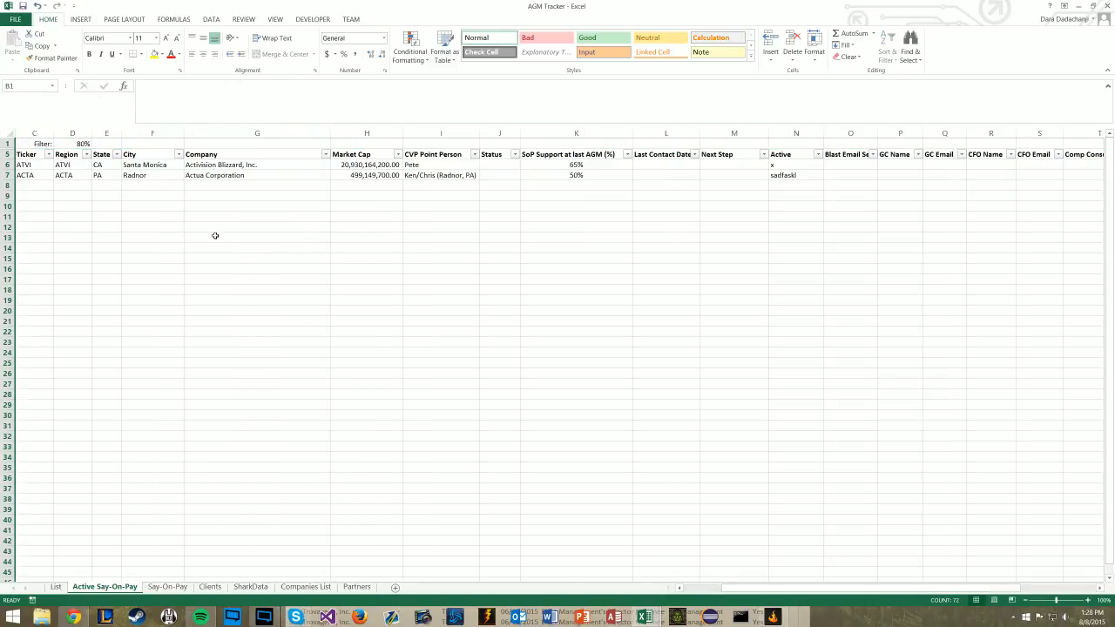
pyautogui.click(350, 268)
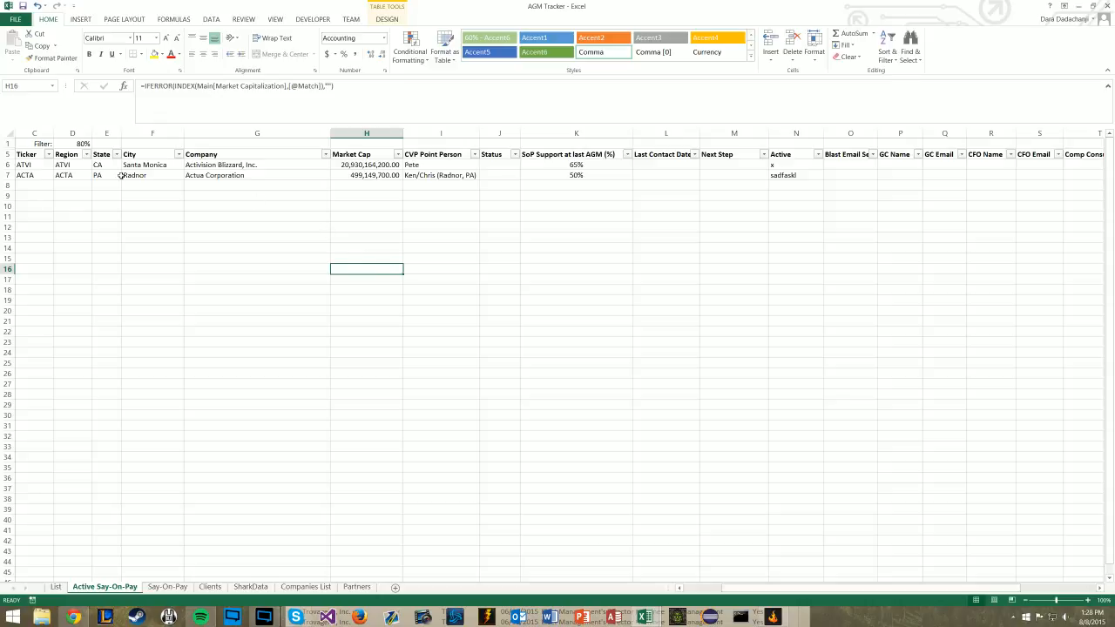
# Try to make the Region formula in D6 look up the Main table's Region column instead of Ticker.
pyautogui.click(66, 164)
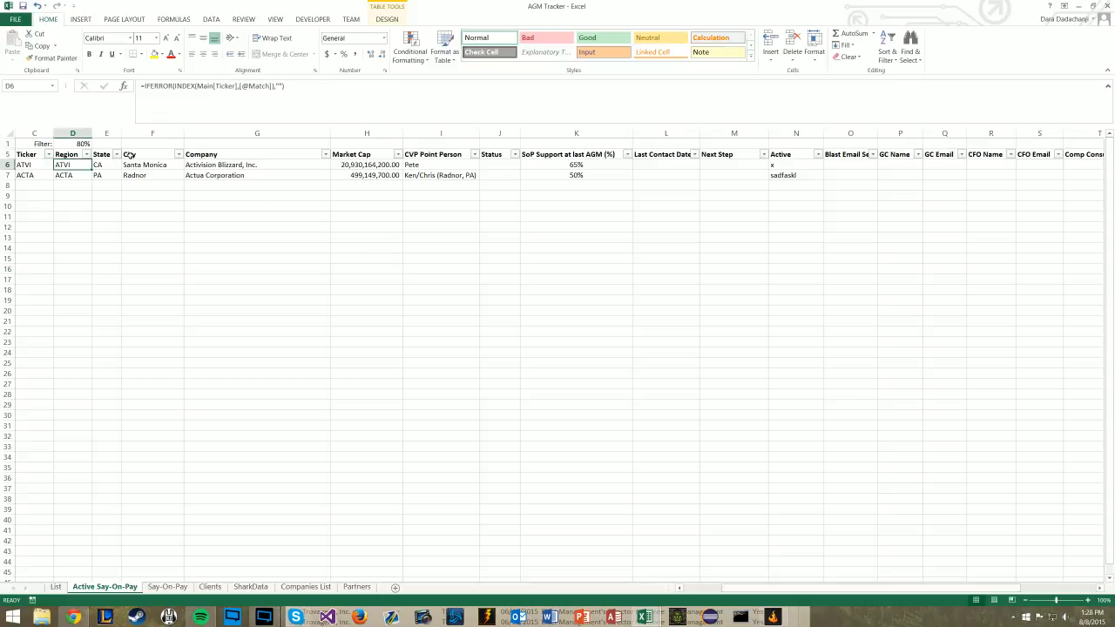
pyautogui.click(232, 85)
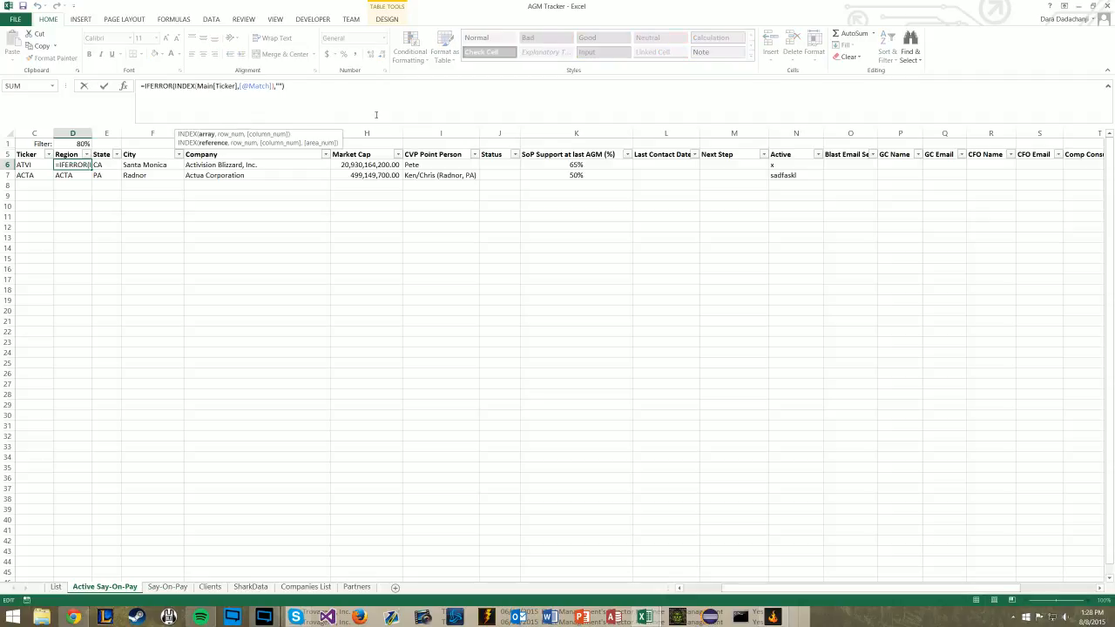
pyautogui.press('BackSpace')
pyautogui.press('BackSpace')
pyautogui.press('BackSpace')
pyautogui.press('BackSpace')
pyautogui.press('BackSpace')
pyautogui.press('BackSpace')
pyautogui.write('Region')
pyautogui.press('Return')
pyautogui.click(538, 365)
pyautogui.press('Escape')
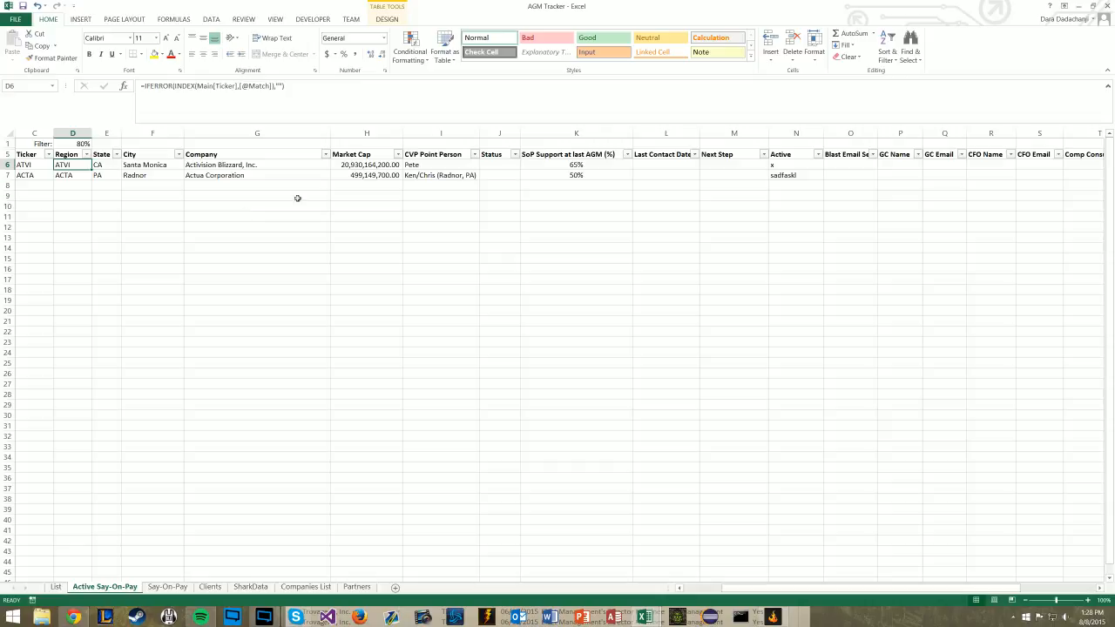
# Clear the Active entry for Actua Corporation on the Active Say-On-Pay sheet and check the Active column on the Say-On-Pay sheet.
pyautogui.moveTo(748, 588); pyautogui.dragTo(865, 579)
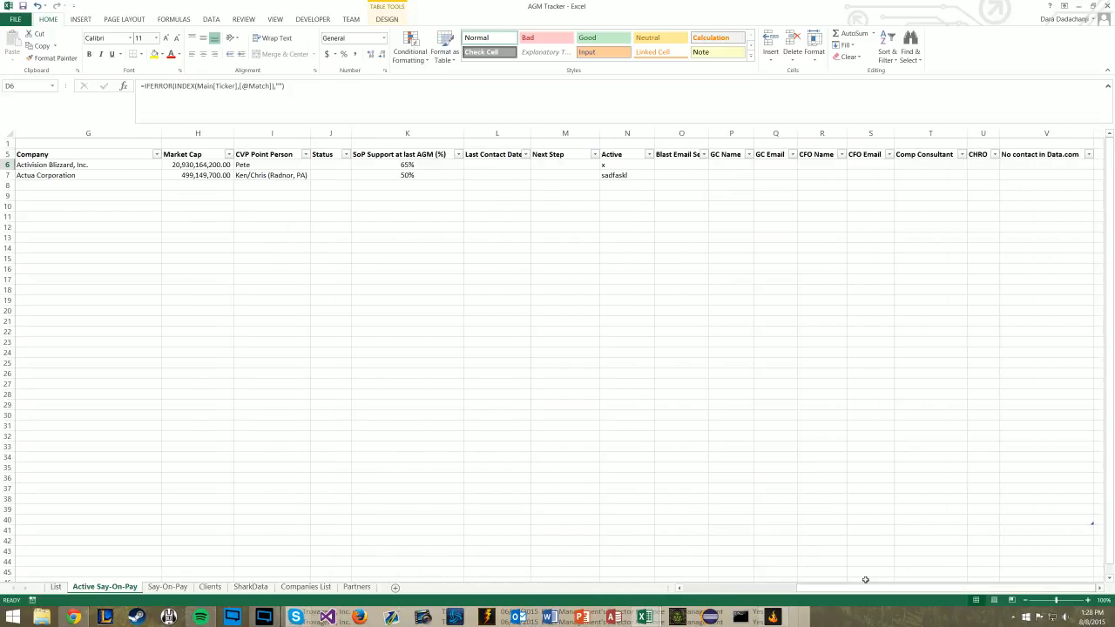
pyautogui.click(627, 174)
pyautogui.press('BackSpace')
pyautogui.press('Return')
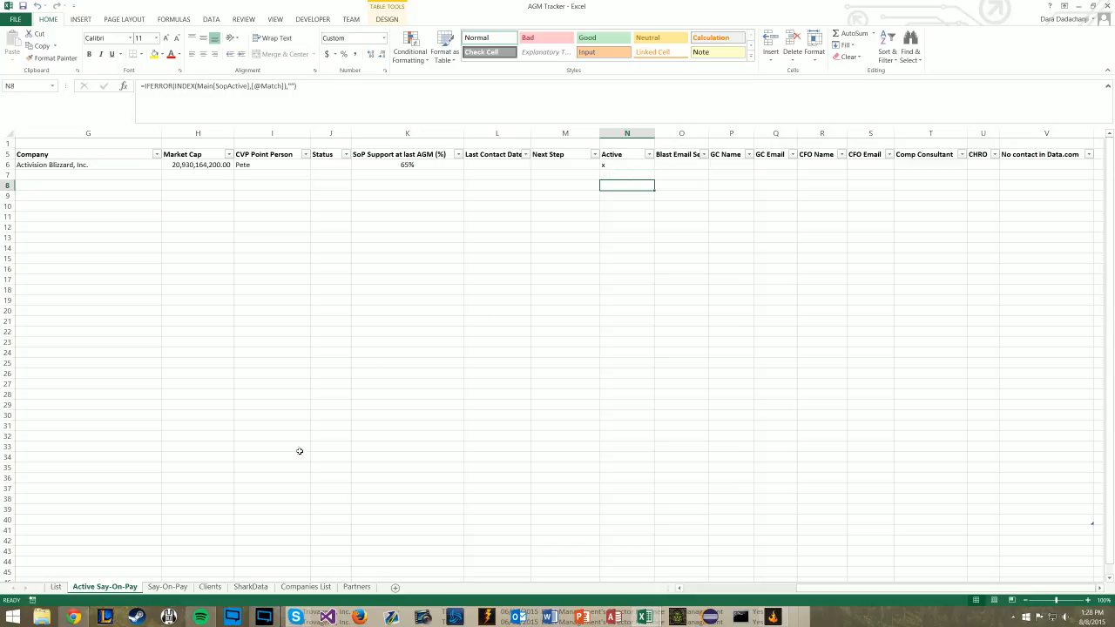
pyautogui.click(165, 580)
pyautogui.click(165, 587)
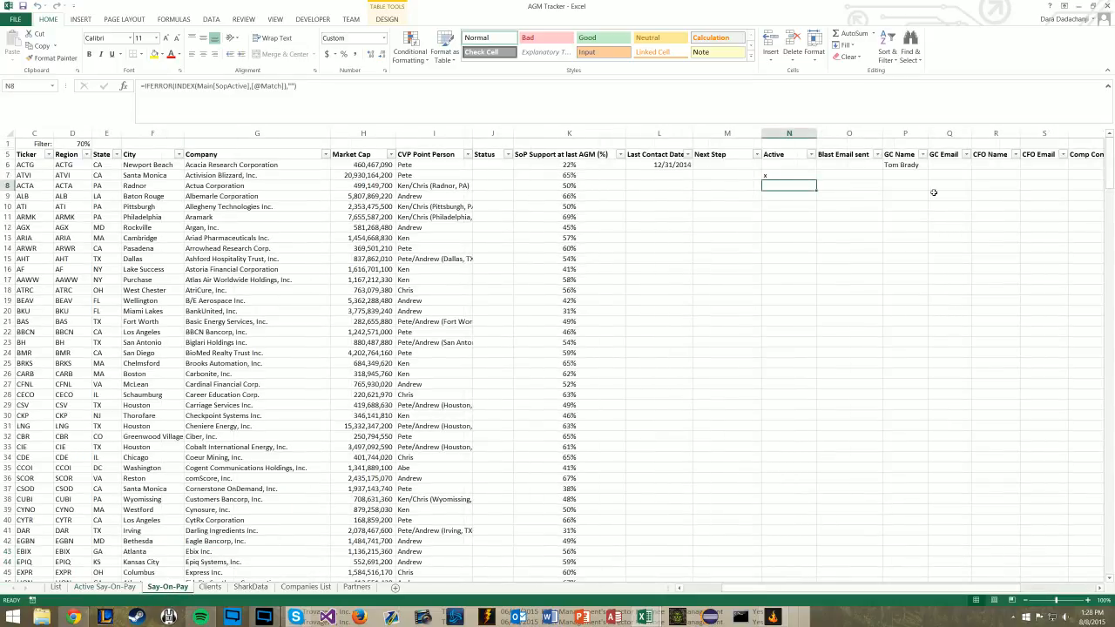
pyautogui.click(782, 173)
# Set the Say-On-Pay filter percentage in D1 to 40%.
pyautogui.click(87, 145)
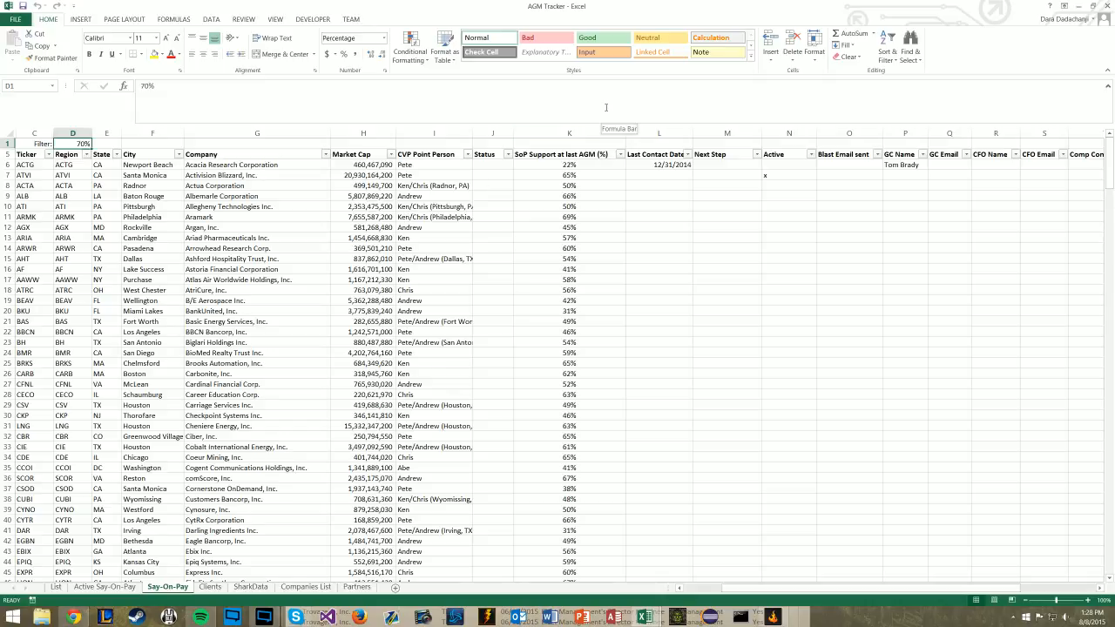
pyautogui.write('40')
pyautogui.press('Return')
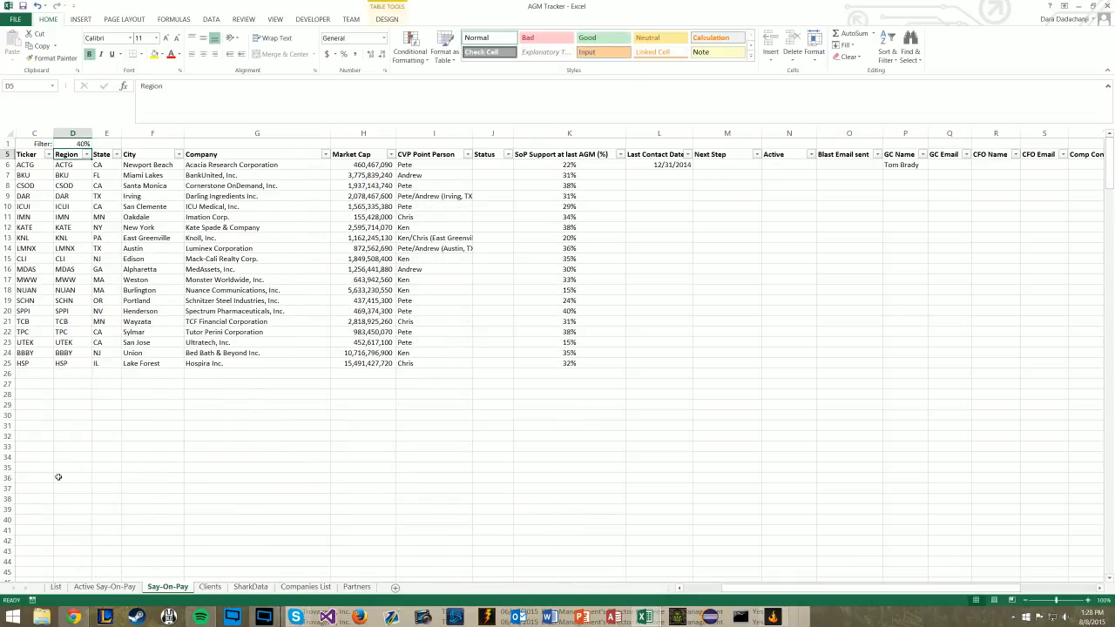
# Check the entries on the Active Say-On-Pay and List sheets under the 40% filter, and return to the Say-On-Pay sheet.
pyautogui.click(103, 587)
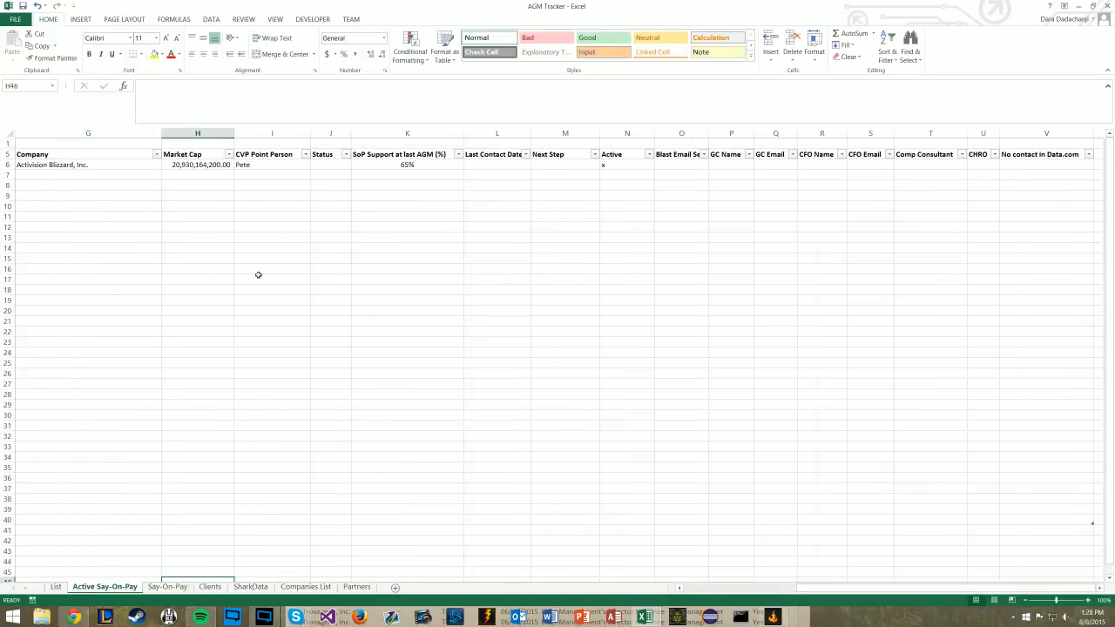
pyautogui.click(56, 587)
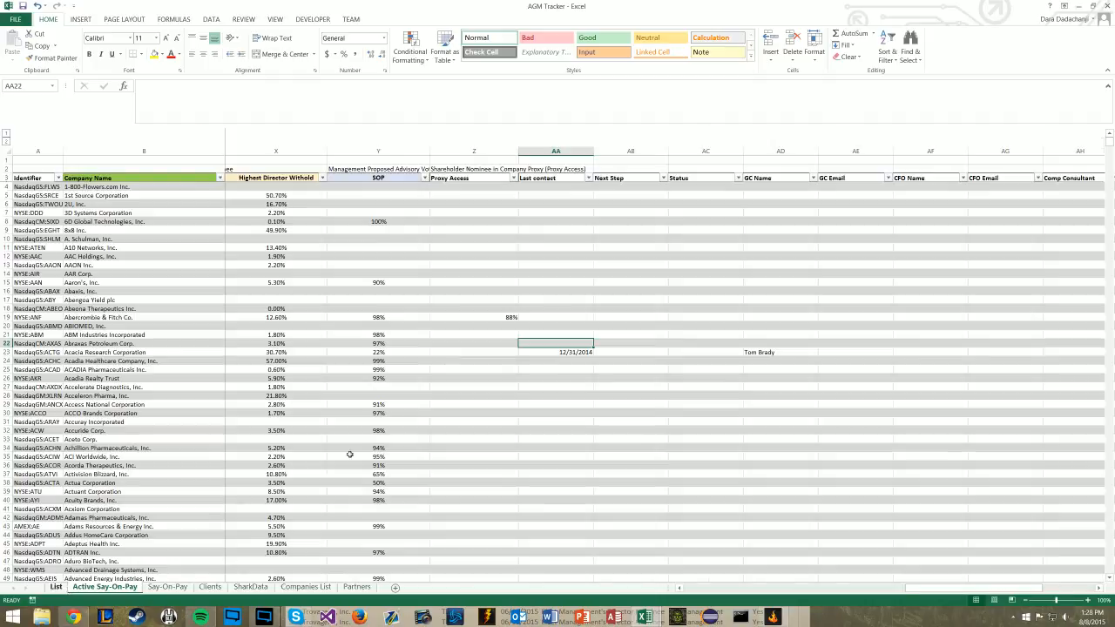
pyautogui.click(168, 587)
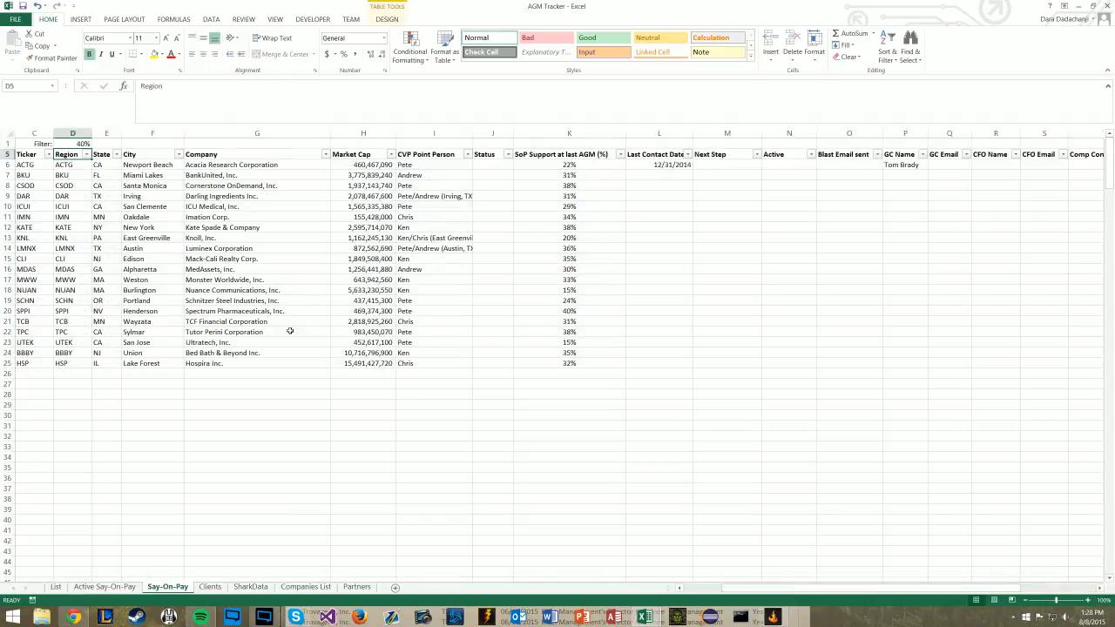
# Set the Say-On-Pay filter percentage in D1 to 13%.
pyautogui.click(662, 164)
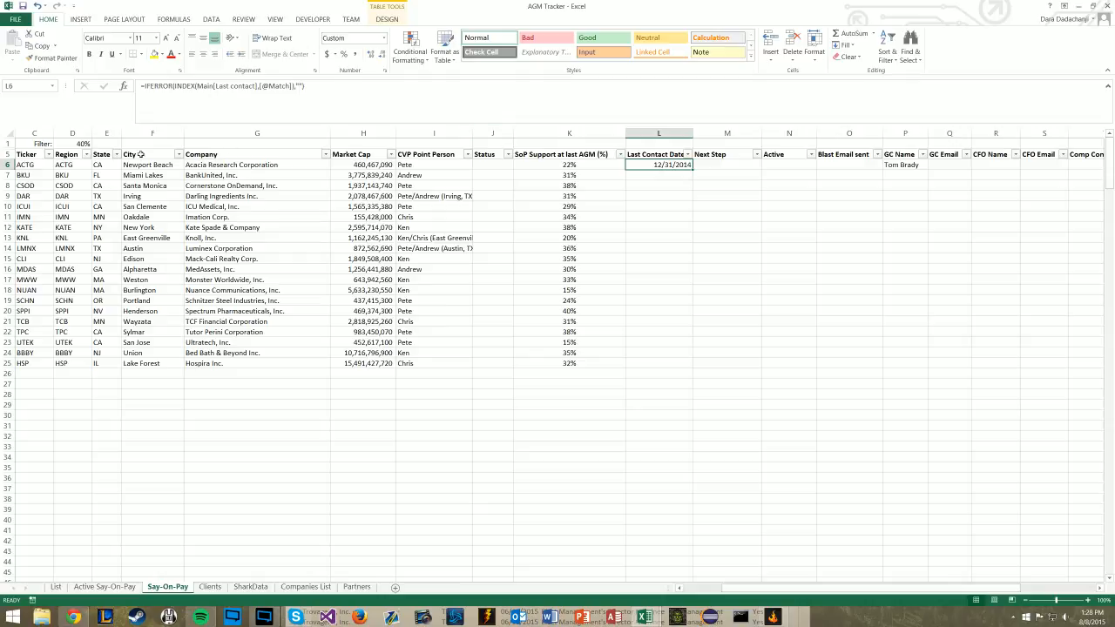
pyautogui.click(80, 143)
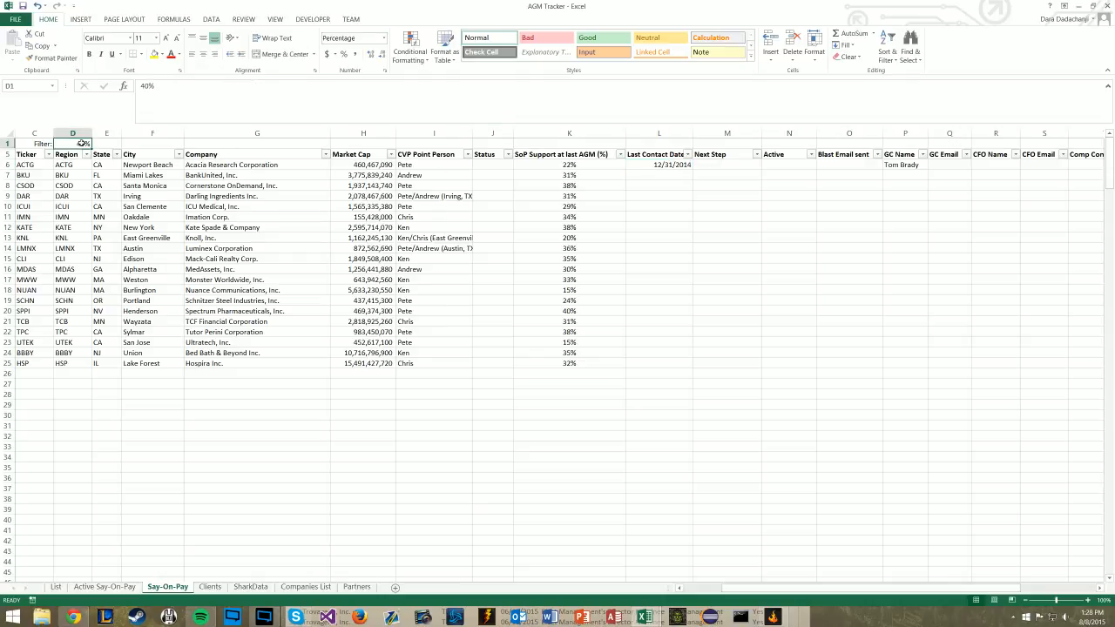
pyautogui.write('13')
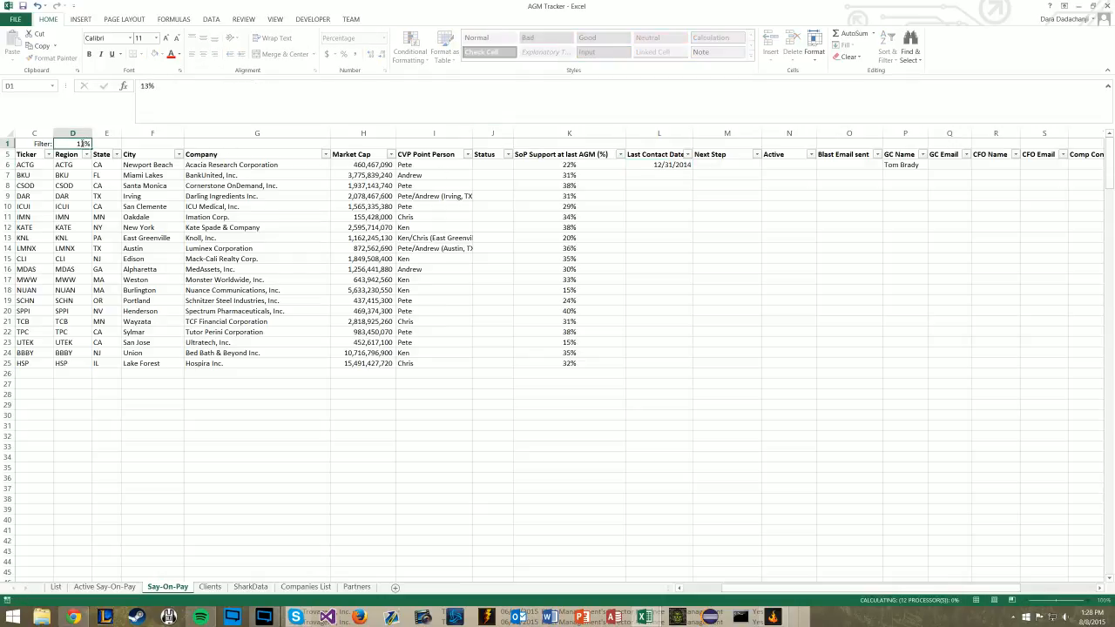
pyautogui.press('Return')
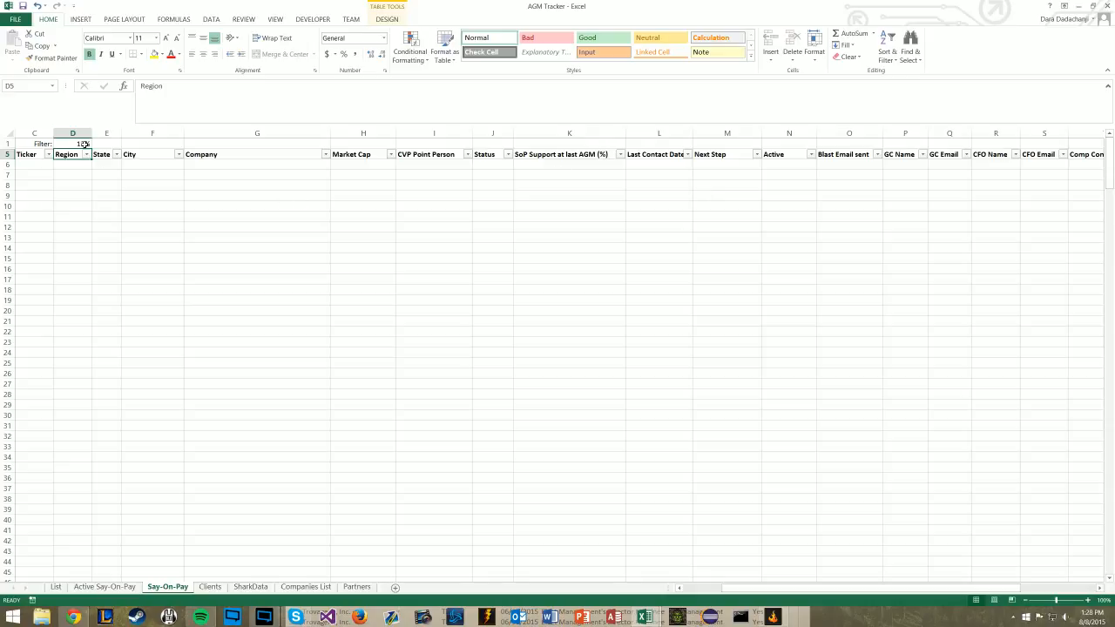
# Set the Say-On-Pay filter percentage in D1 to 20%.
pyautogui.click(83, 143)
pyautogui.write('15')
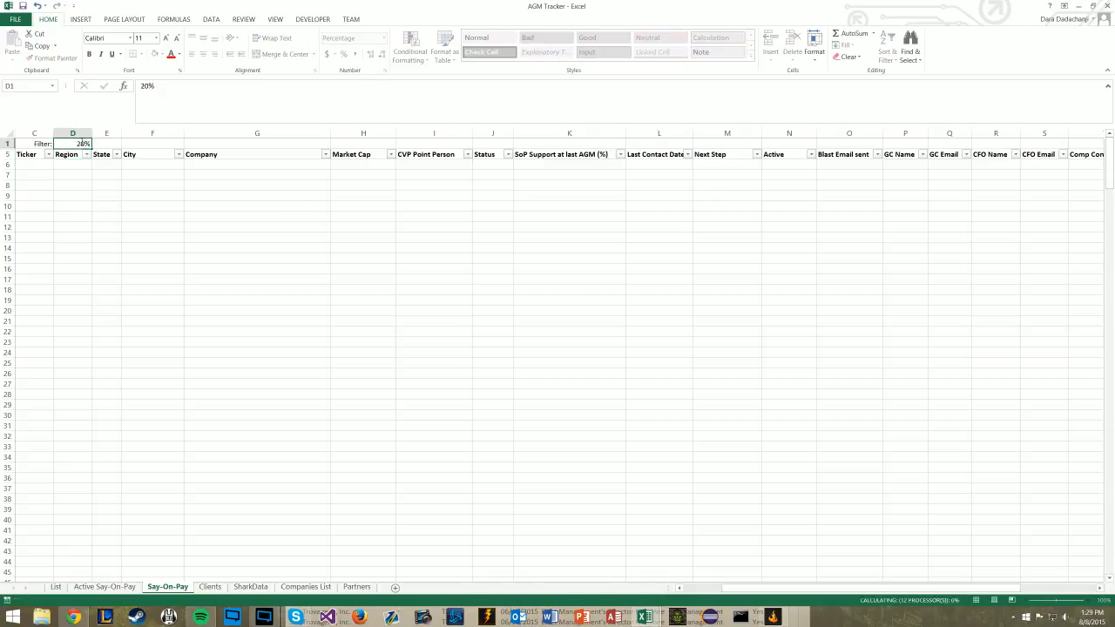
pyautogui.press('Return')
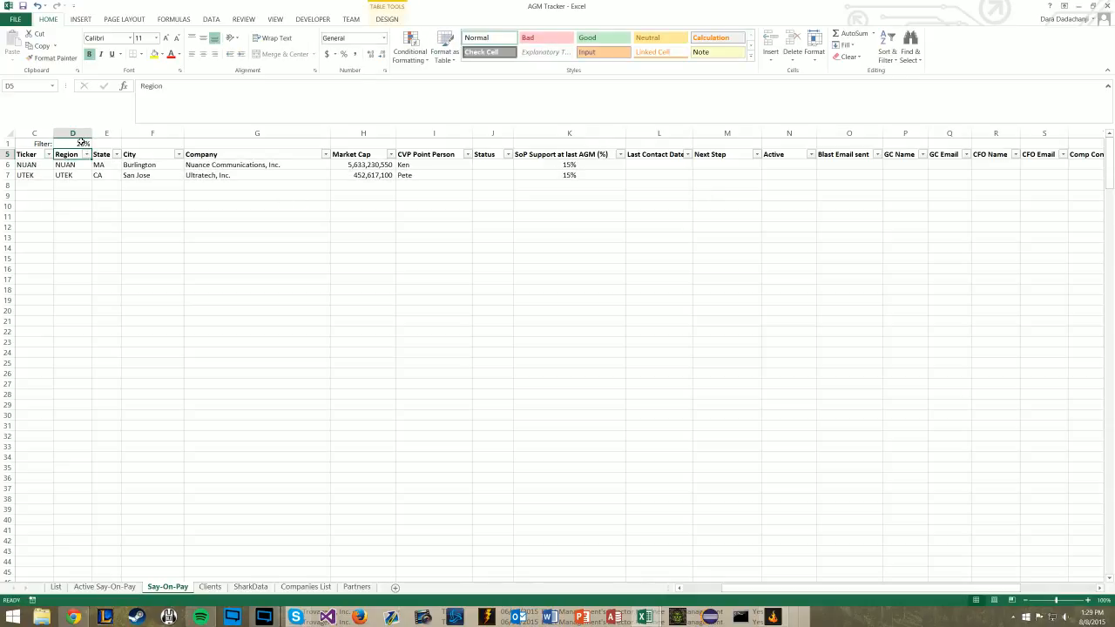
# Set the filter percentage in D1 to 35% and check the Last Contact Date cell for Acacia Research Corporation.
pyautogui.click(82, 143)
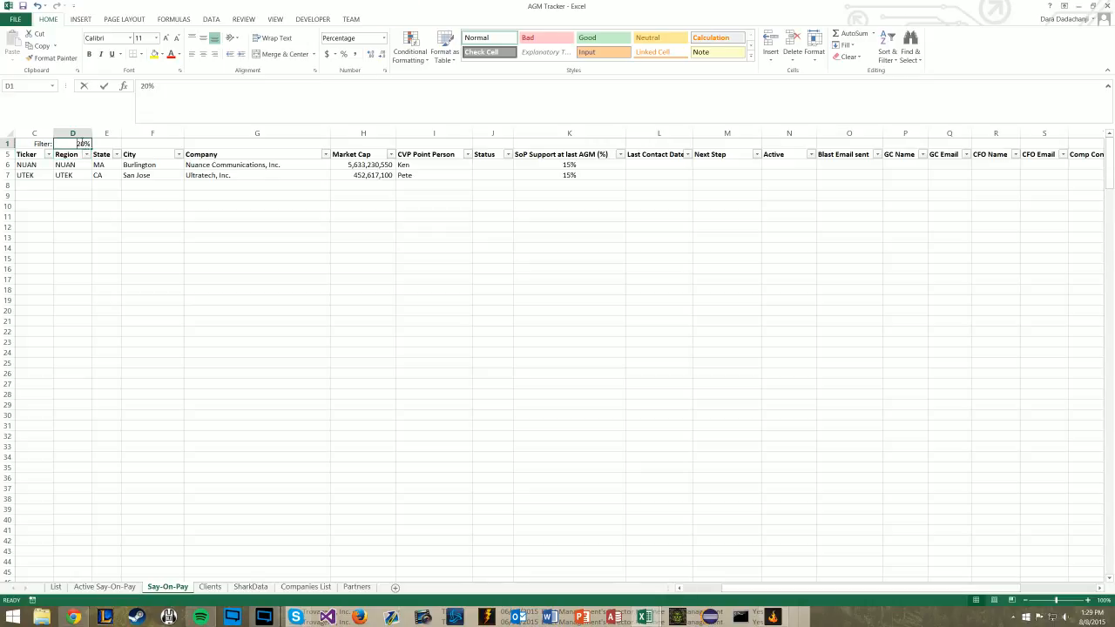
pyautogui.write('35')
pyautogui.press('Return')
pyautogui.click(656, 164)
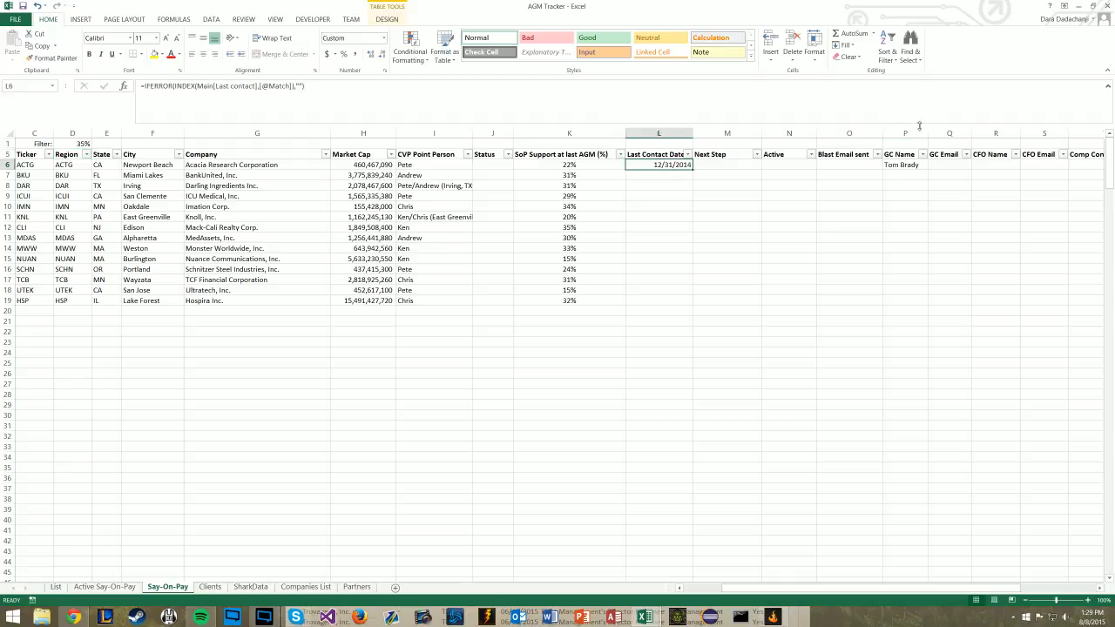
# Clear the GC Name and Last Contact Date entries in the Acacia Research Corporation row of the Say-On-Pay sheet.
pyautogui.click(909, 166)
pyautogui.press('BackSpace')
pyautogui.press('Return')
pyautogui.press('Left')
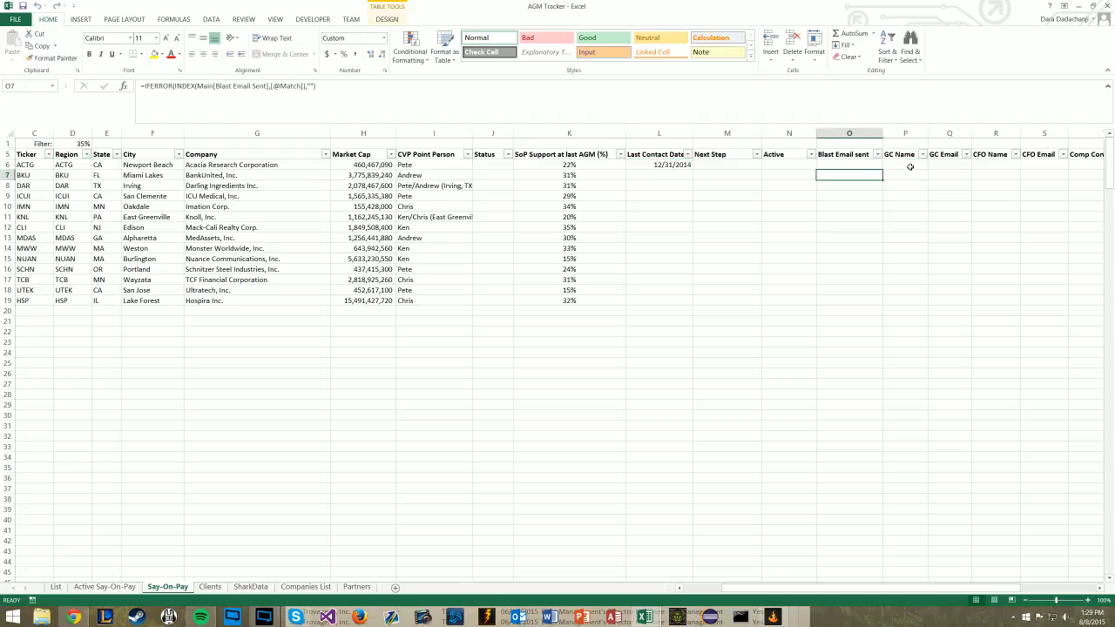
pyautogui.press('Left')
pyautogui.press('Left')
pyautogui.press('Left')
pyautogui.press('Up')
pyautogui.press('BackSpace')
pyautogui.press('Return')
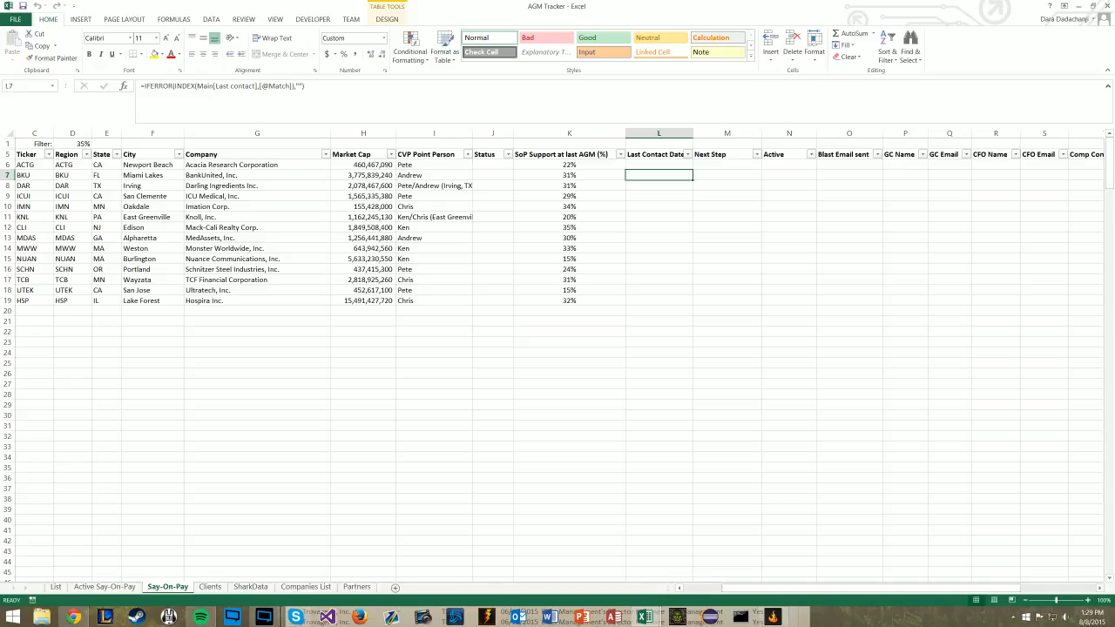
# Set the Say-On-Pay filter percentage in D1 to 70%.
pyautogui.click(85, 143)
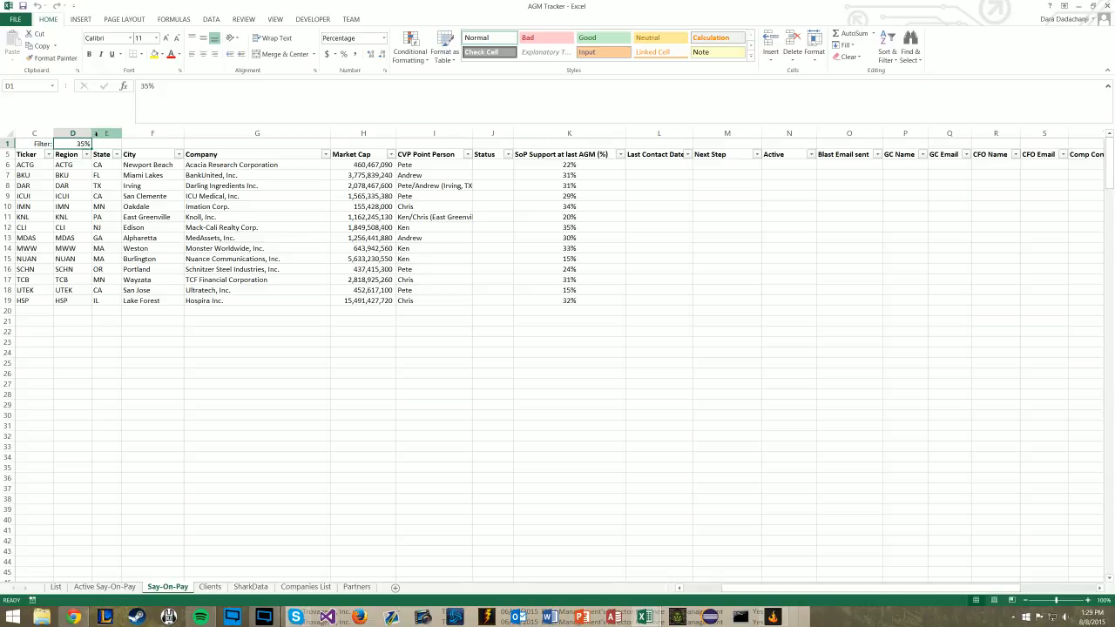
pyautogui.write('70')
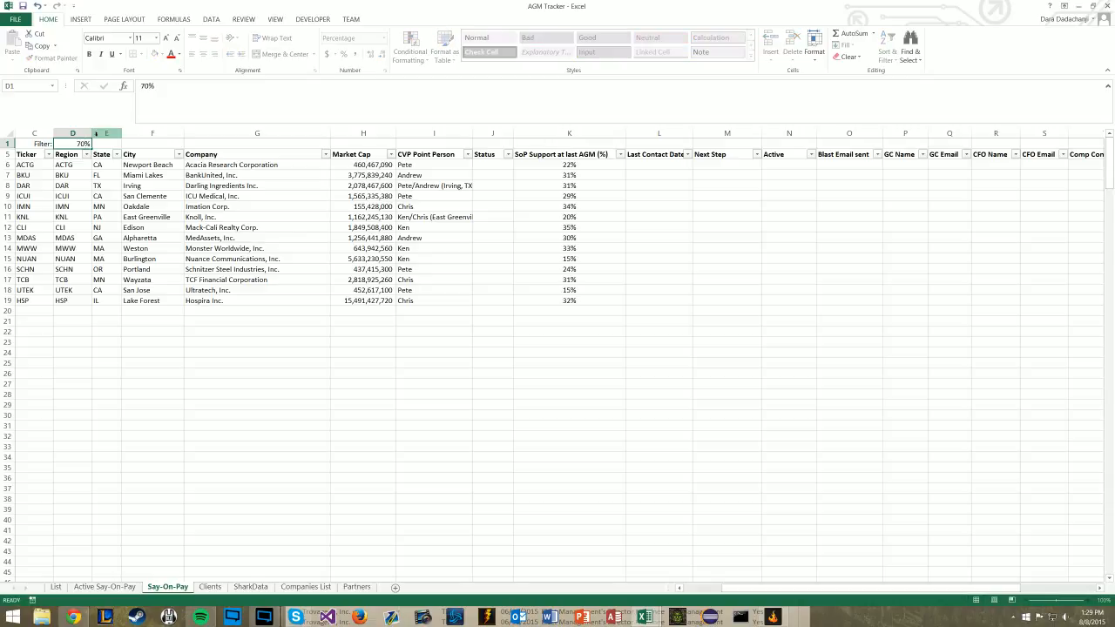
pyautogui.press('Return')
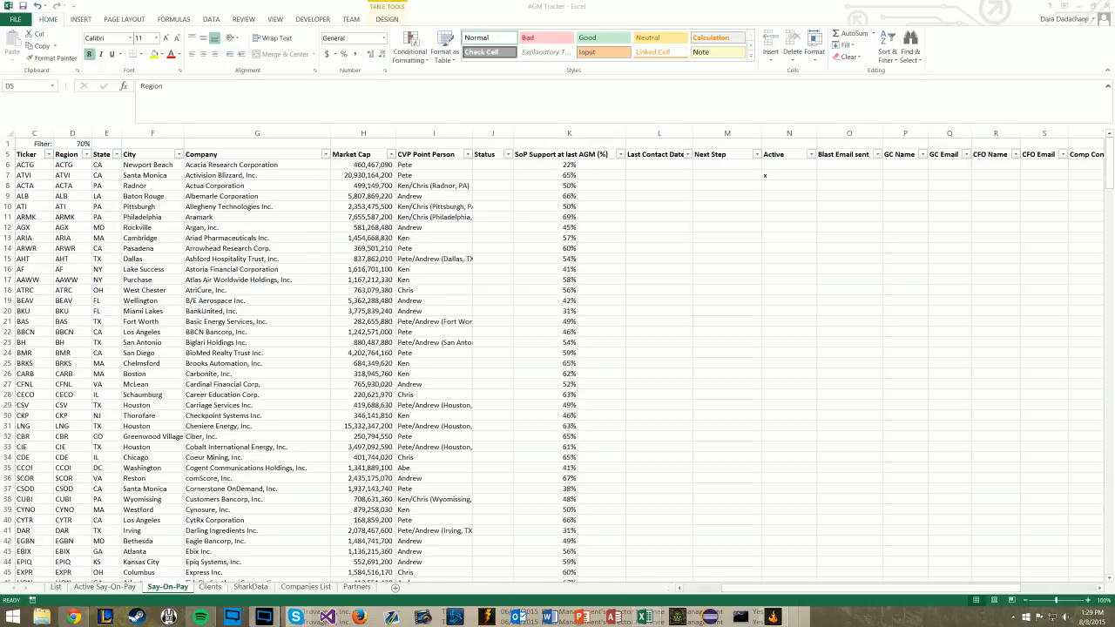